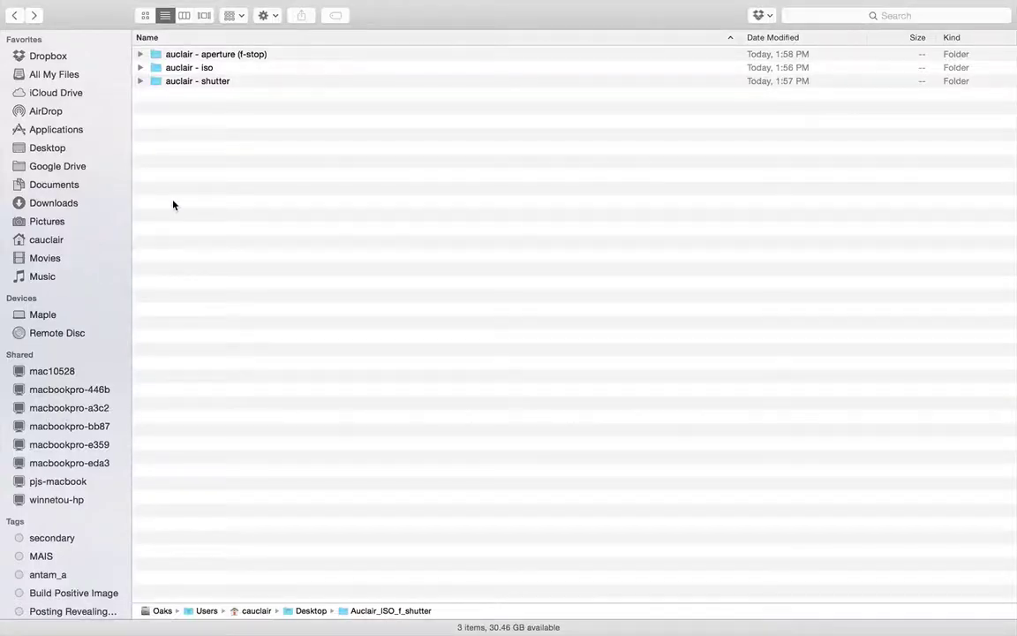
- Expand the shutter folder and Quick Look its 1/125, 1/15 and 1/50 photos
left_click(140, 54)
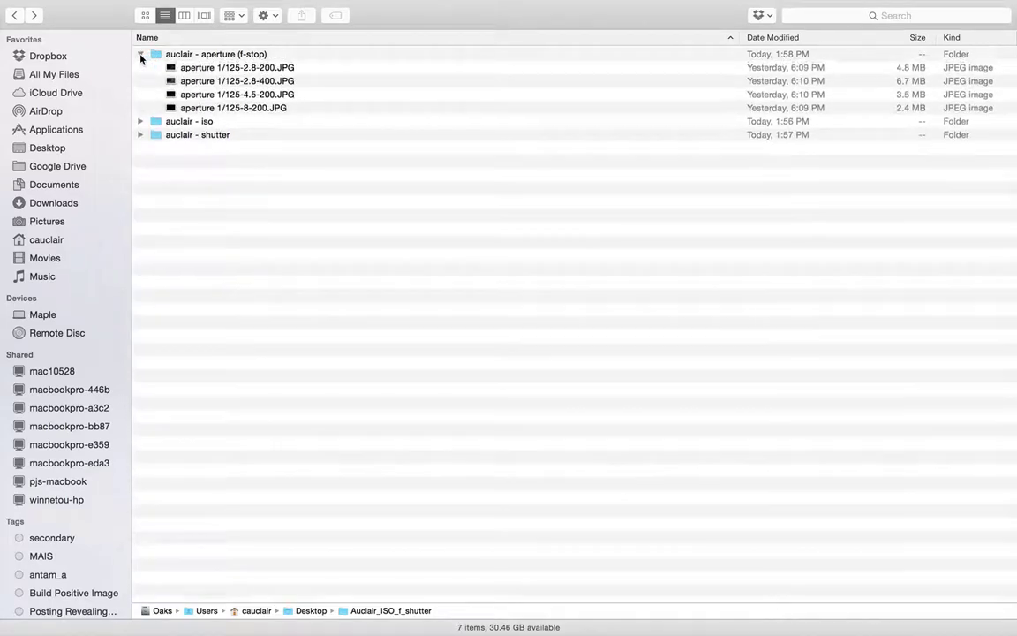
left_click(141, 55)
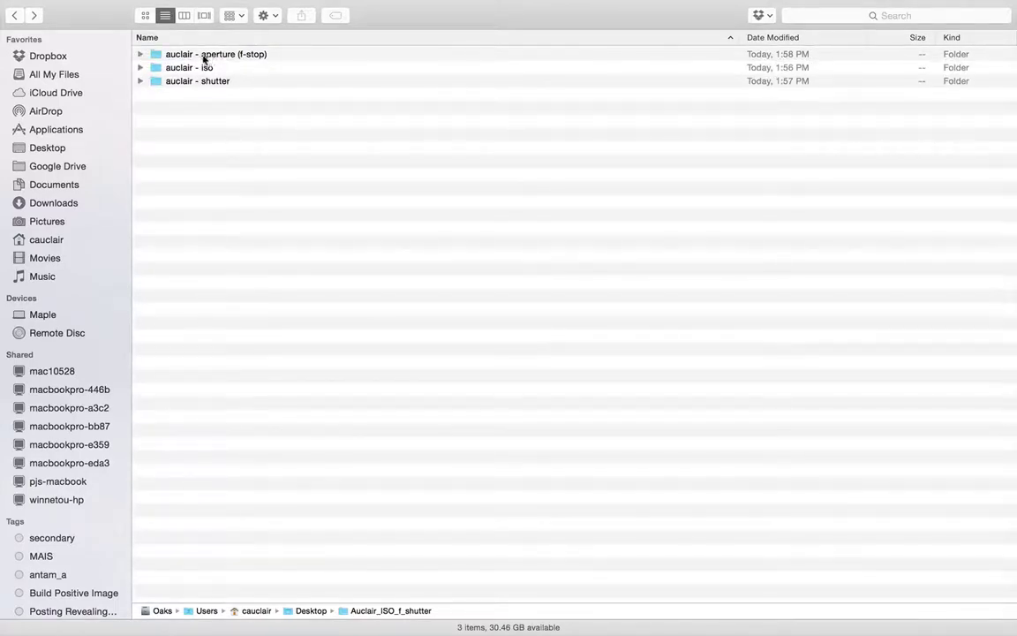
left_click(140, 68)
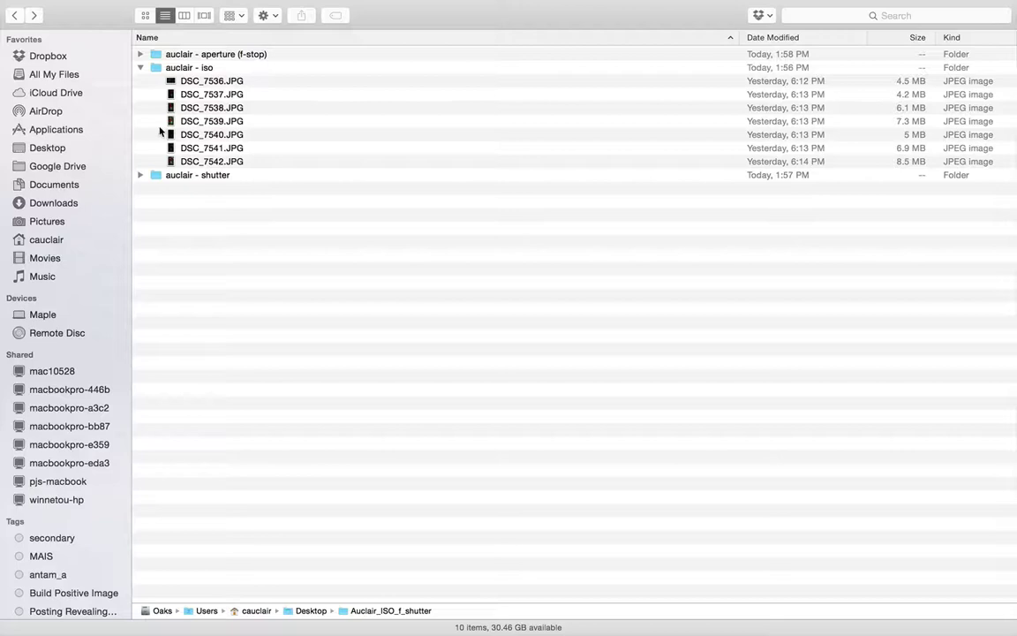
left_click(141, 175)
left_click(141, 67)
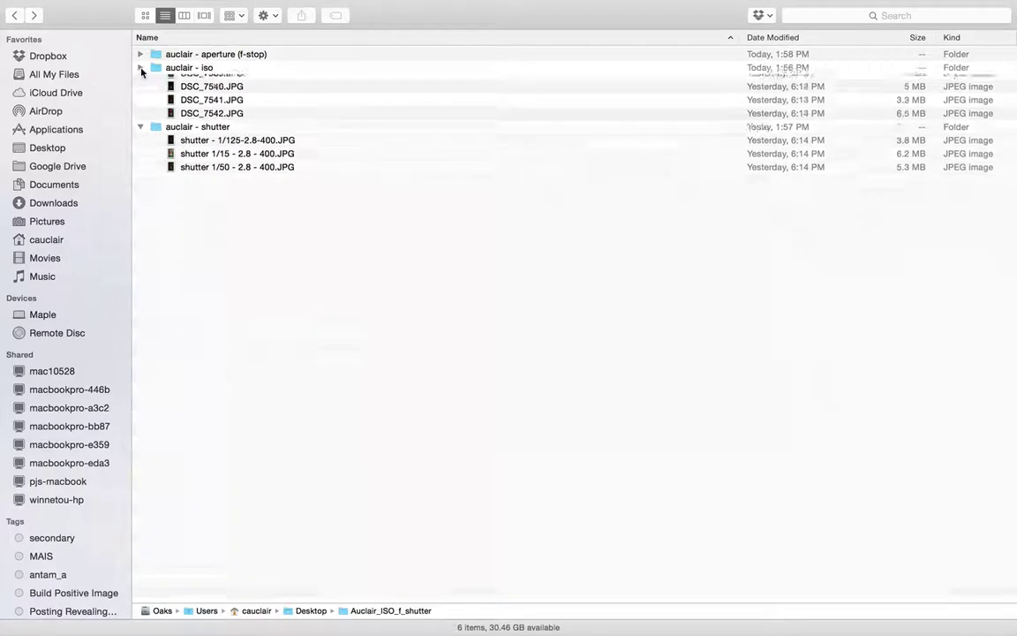
left_click(183, 99)
key("space")
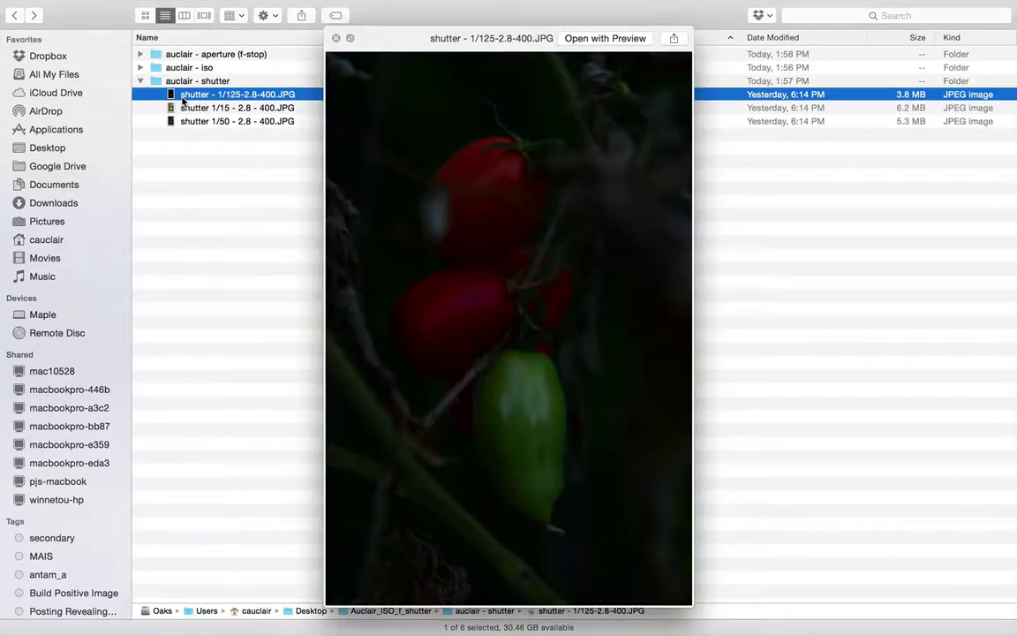
key("Down")
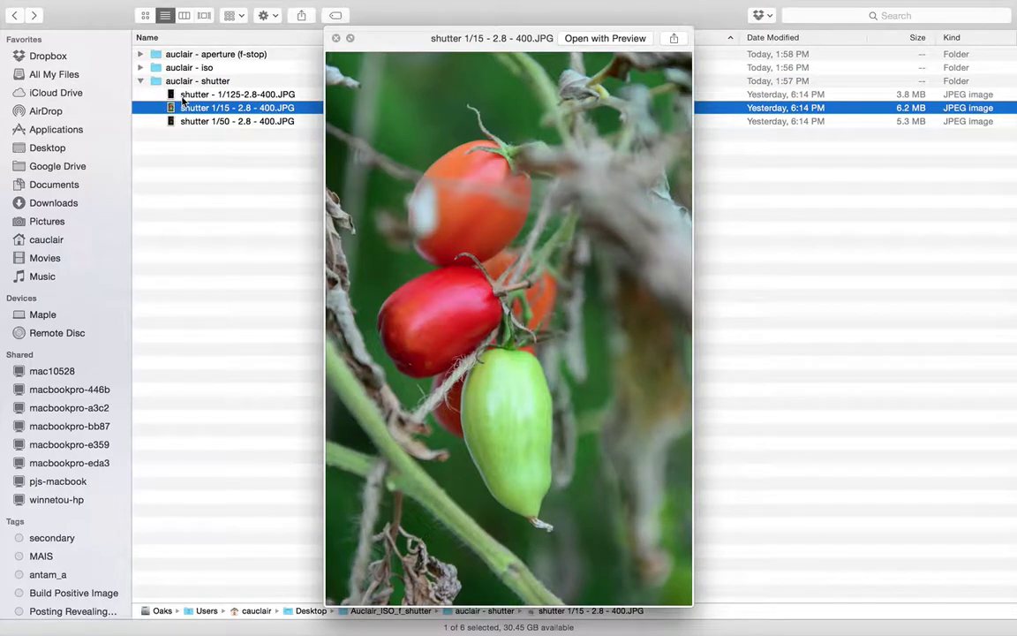
key("Down")
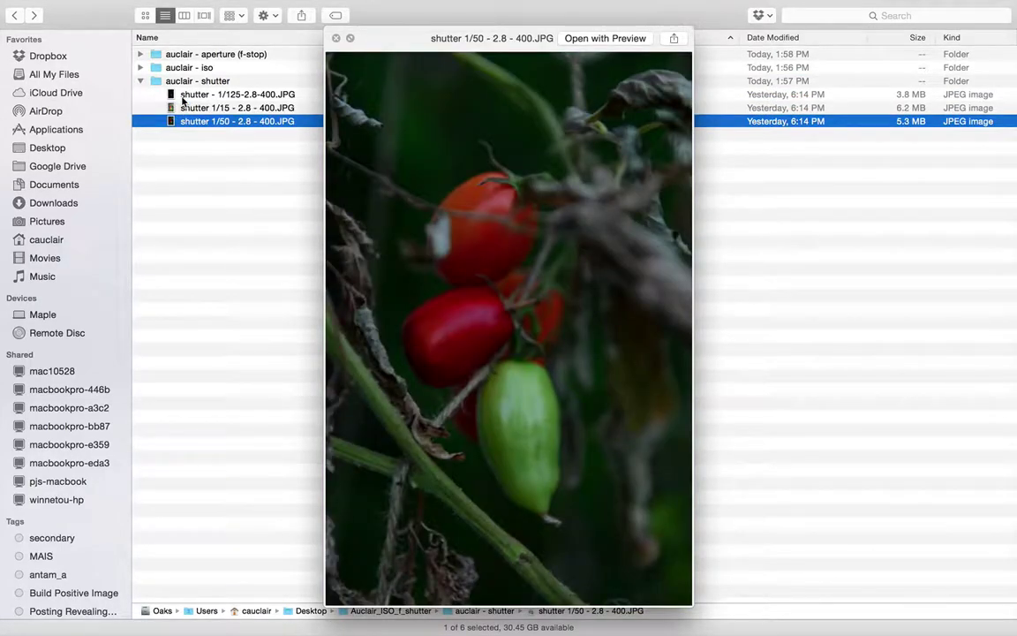
- Collapse the shutter folder, expand the aperture (f-stop) folder and preview its first photo
left_click(140, 80)
left_click(140, 54)
left_click(175, 70)
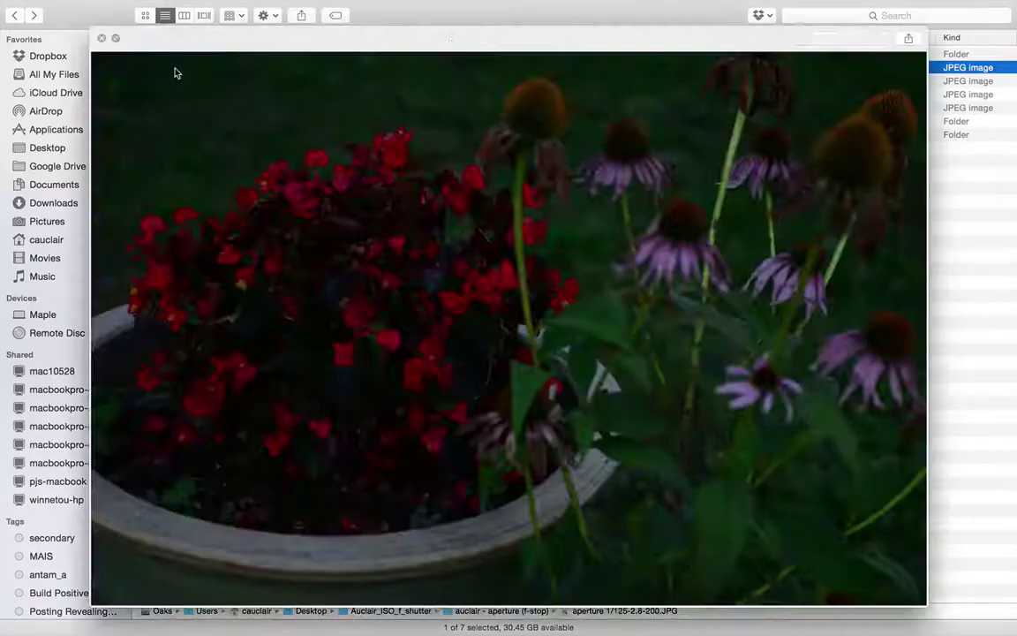
key("space")
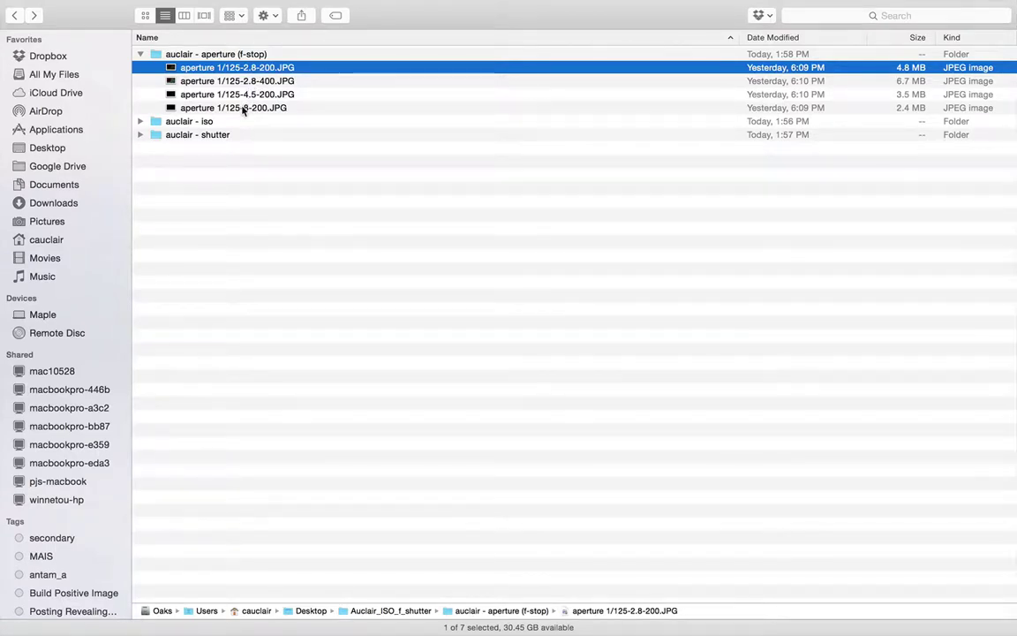
- Quick Look the 2.8-400, 4.5-200 and 2.8-200 aperture photos to compare them
key("Down")
key("space")
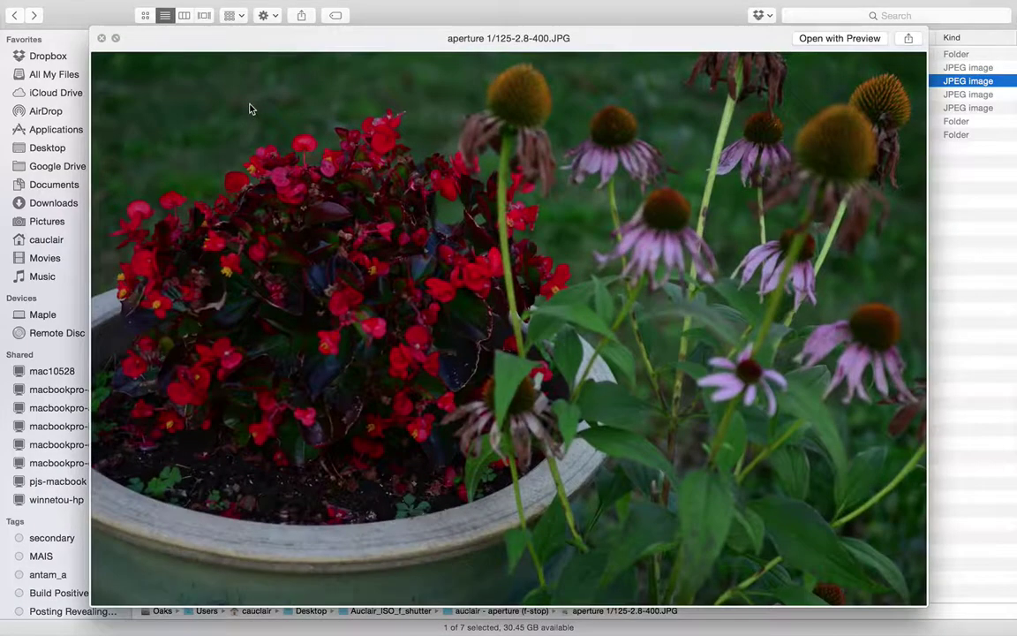
key("Down")
key("Down")
key("Up")
key("Up")
key("space")
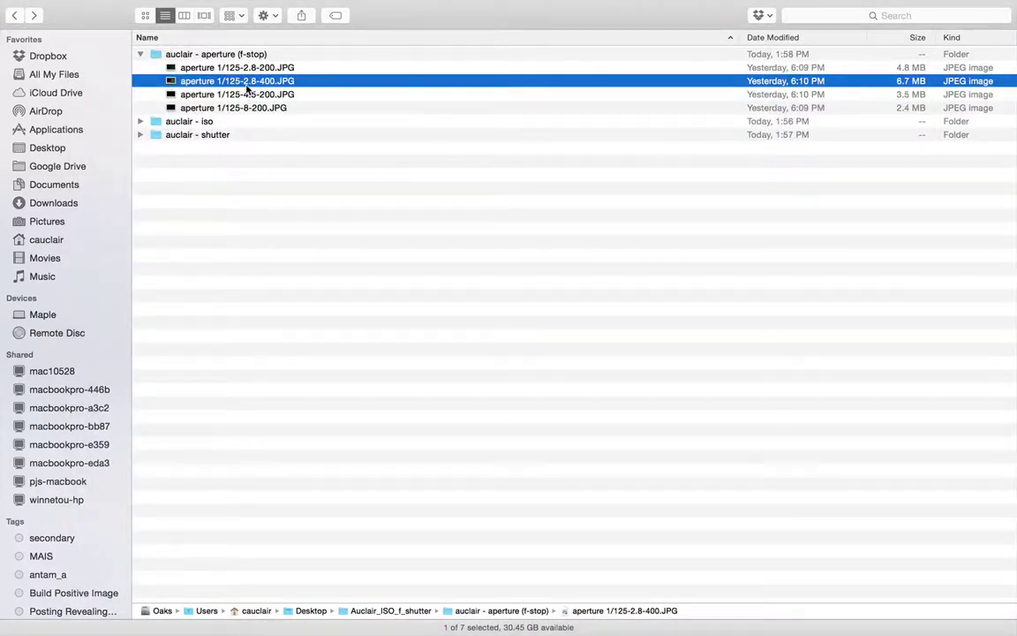
key("Up")
key("Down")
key("space")
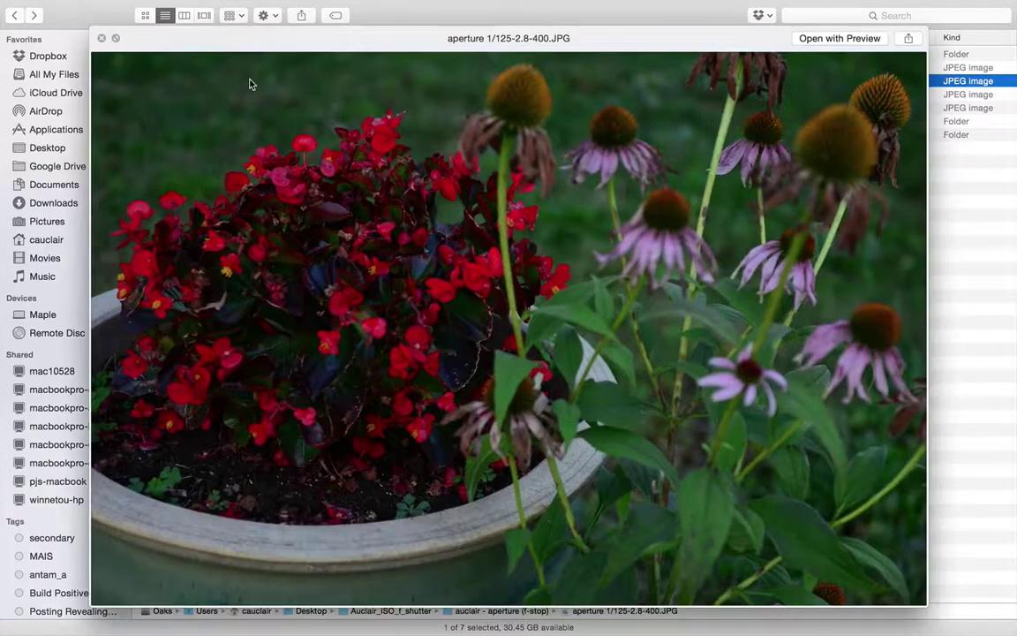
key("space")
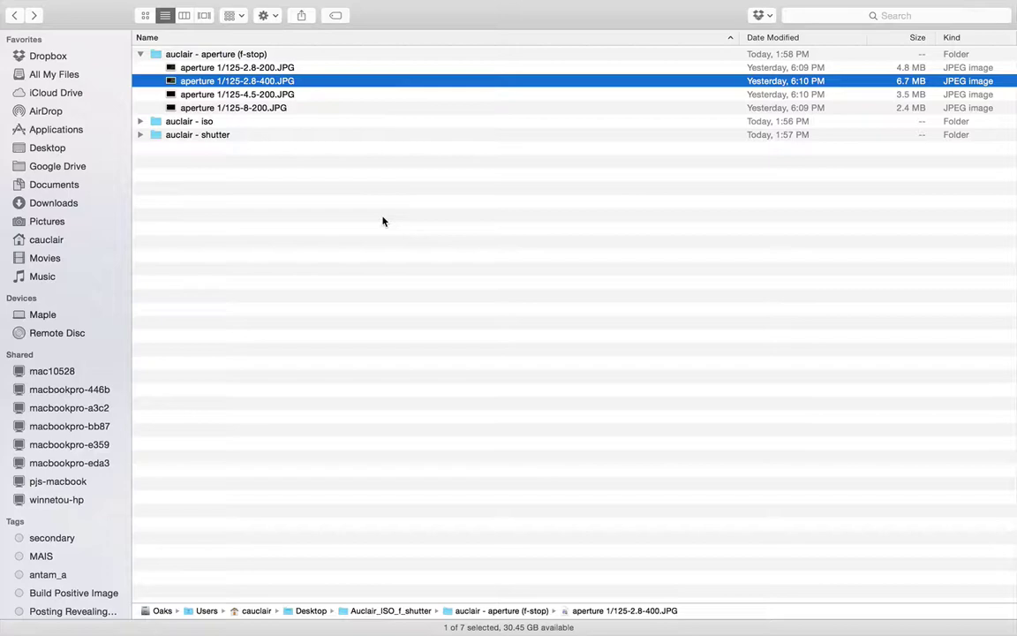
- Switch to Photoshop and open the 4.5-200 through 8-200 aperture JPGs together with Cmd+O
key("super+Tab")
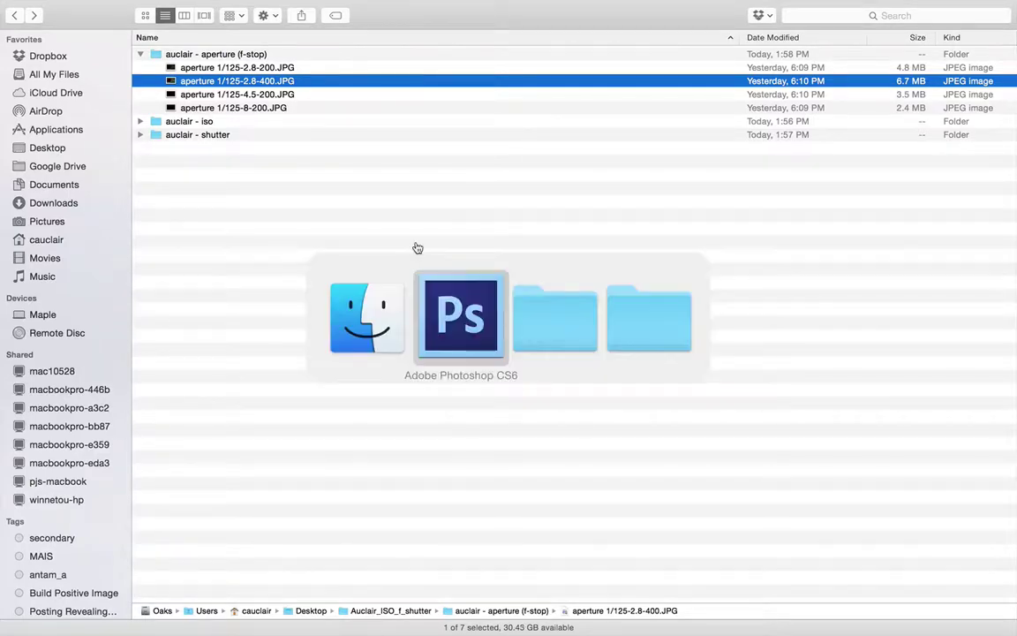
key("super+o")
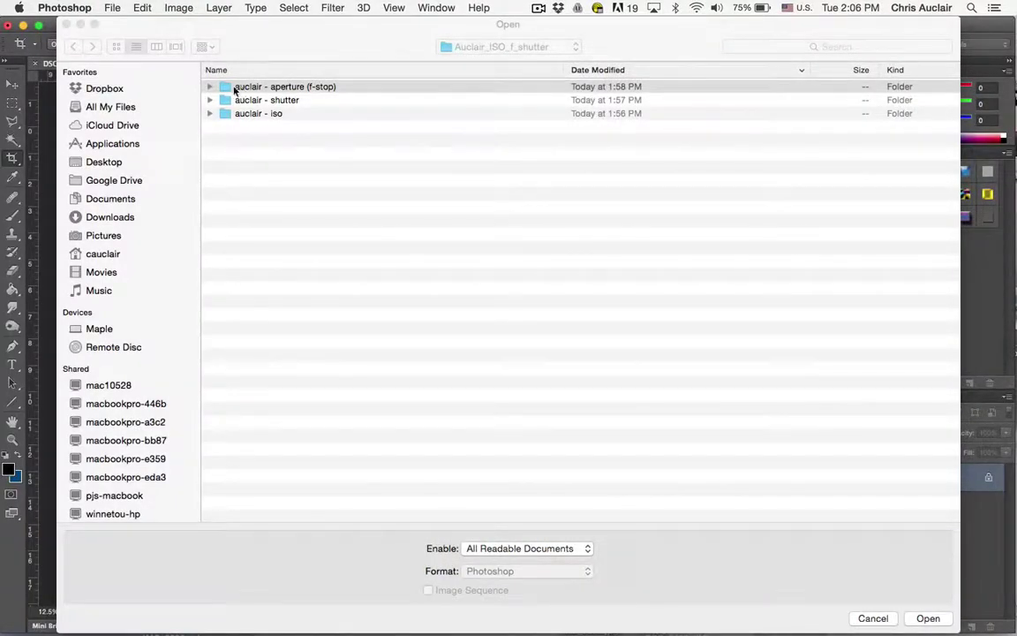
left_click(209, 87)
left_click(232, 100)
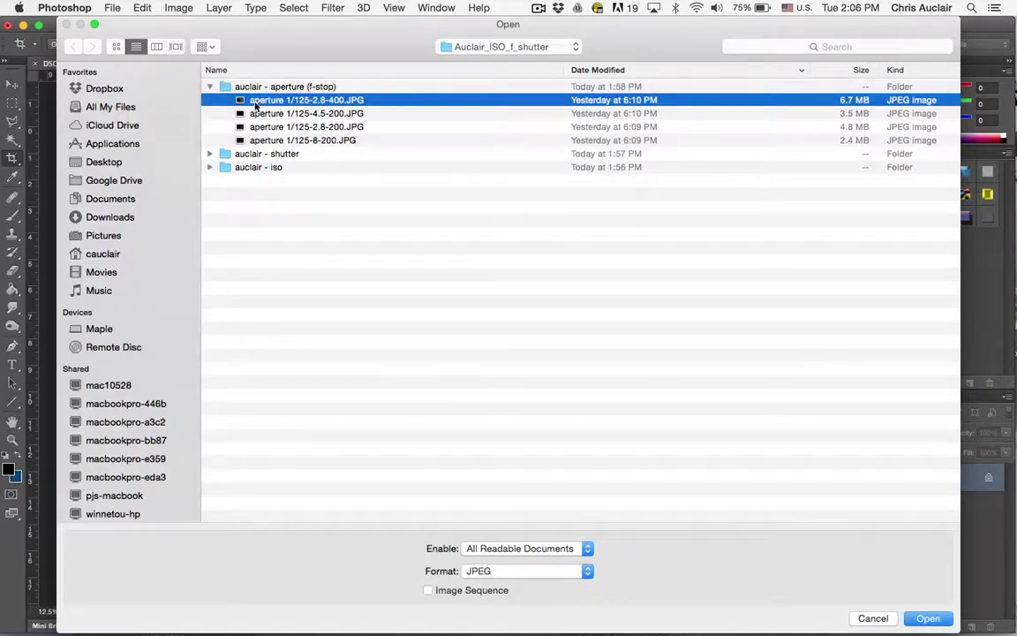
left_click(235, 113)
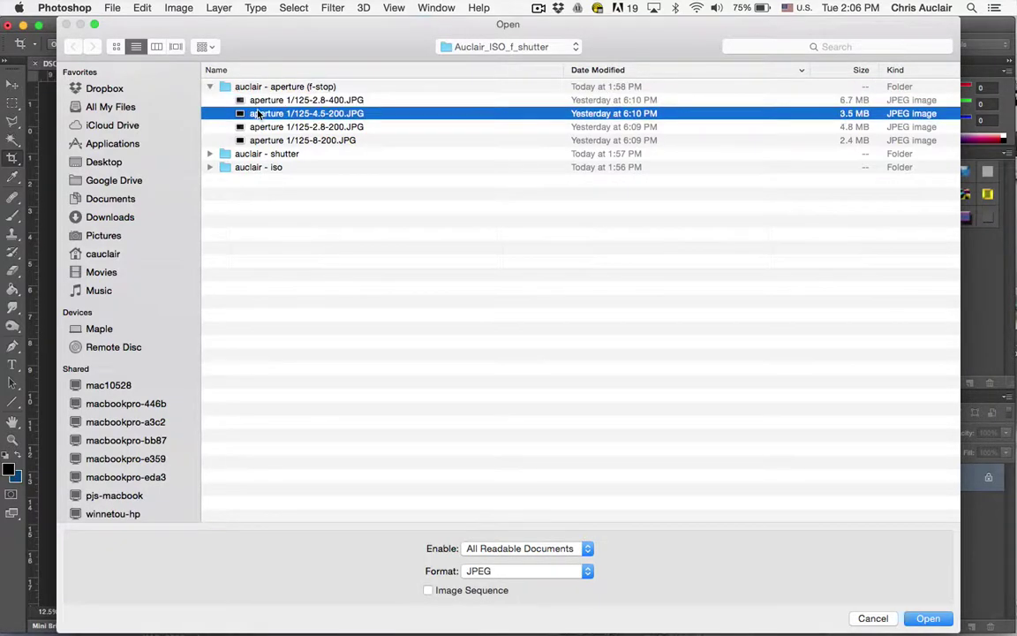
left_click(295, 139, "shift")
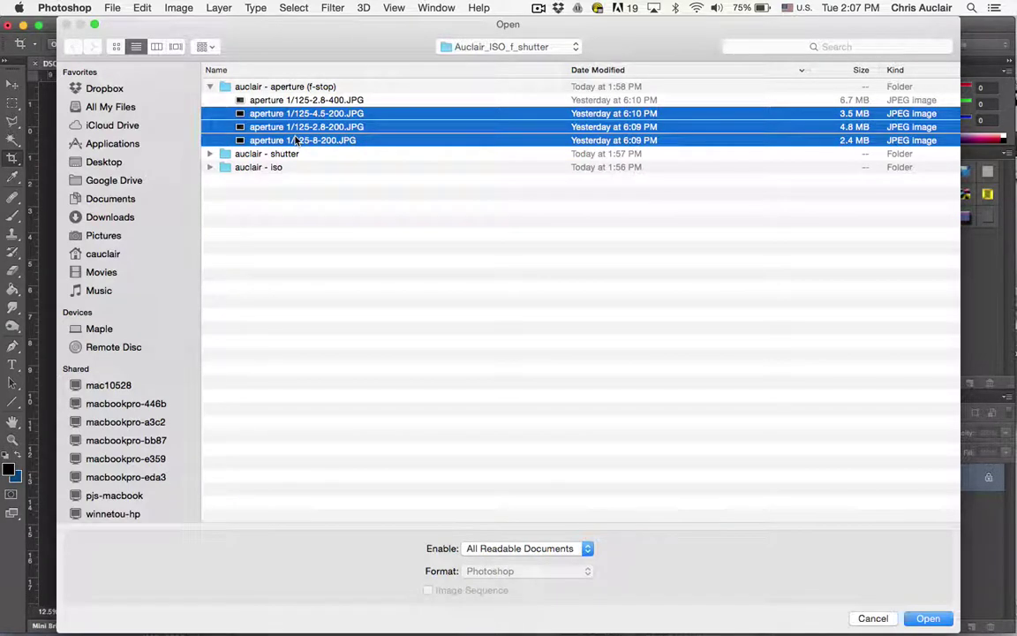
key("Return")
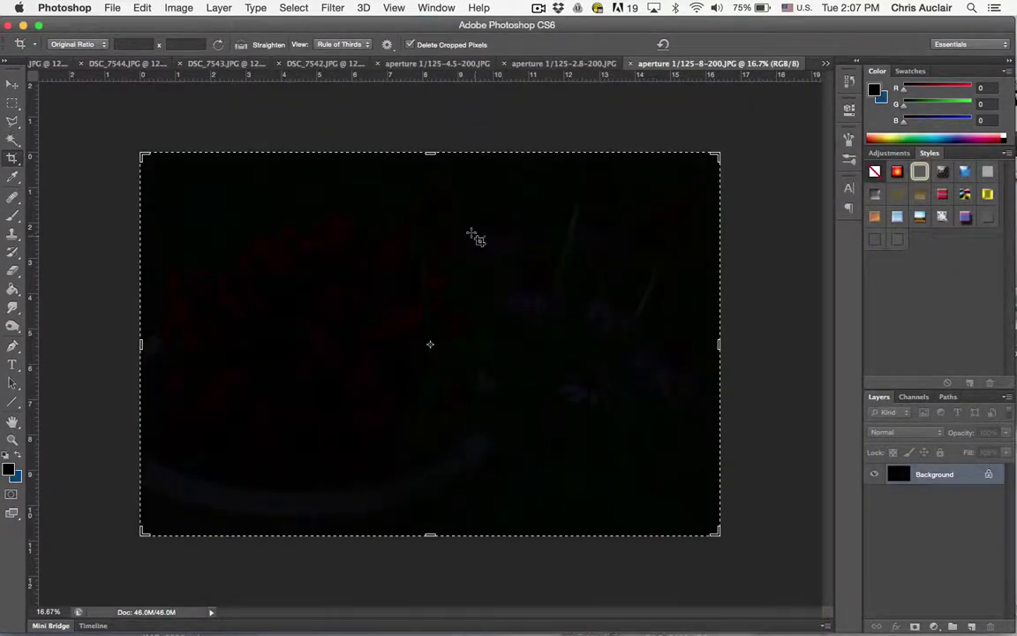
left_click(103, 7)
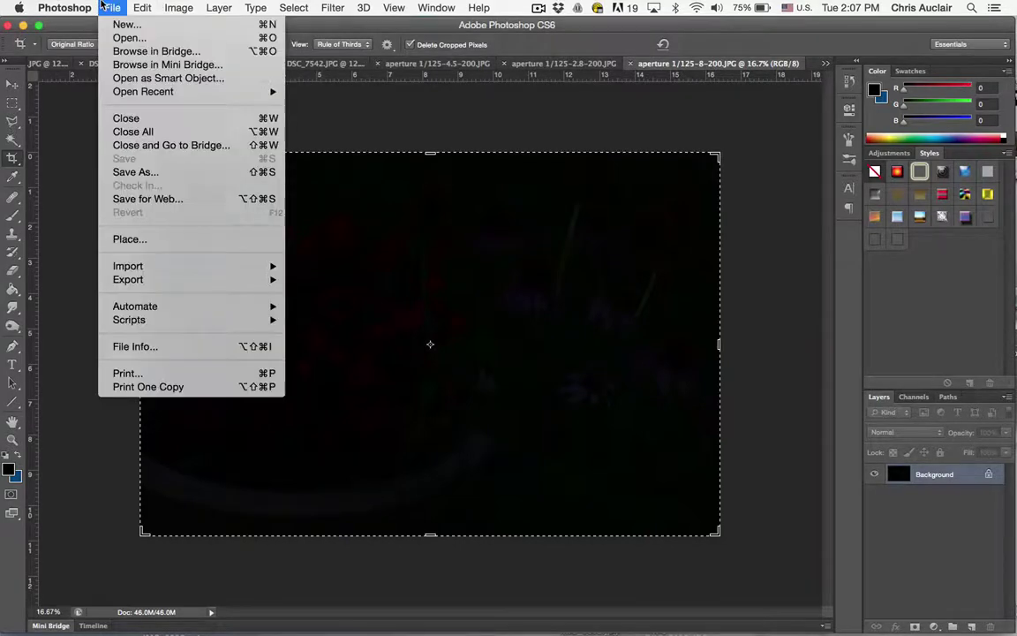
left_click(152, 346)
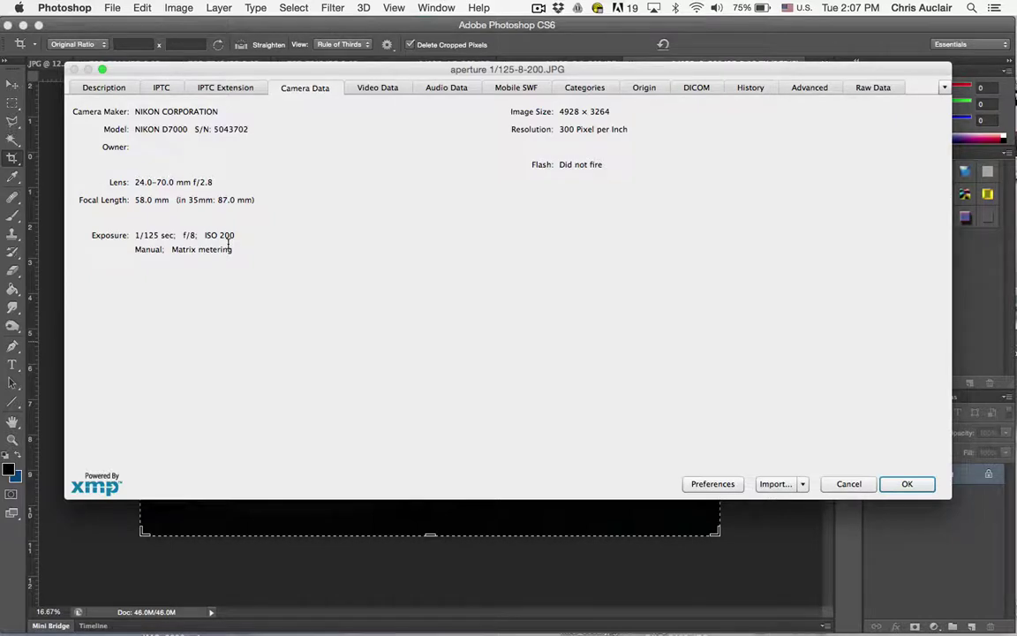
key("Return")
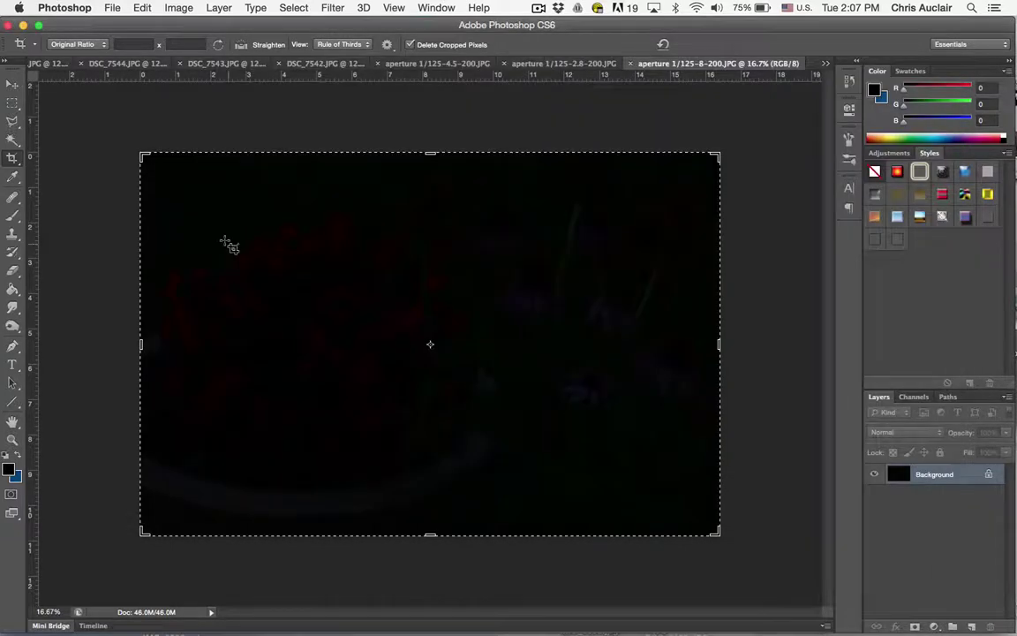
- Add a Levels adjustment to the 8-200 photo, dragging the white input point down to 23
left_click(181, 7)
mouse_move(197, 53)
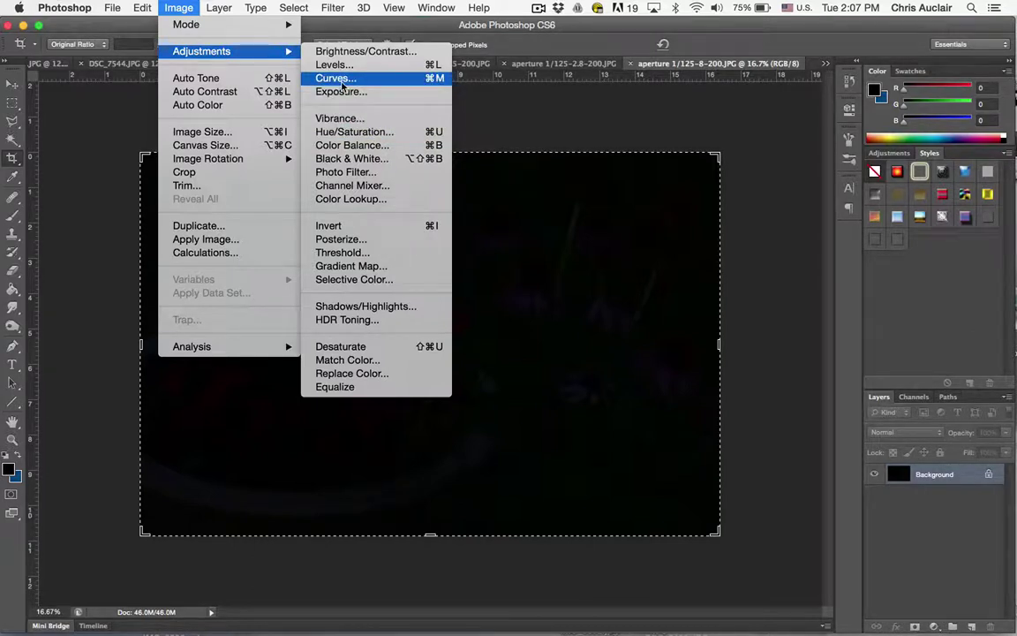
left_click(335, 64)
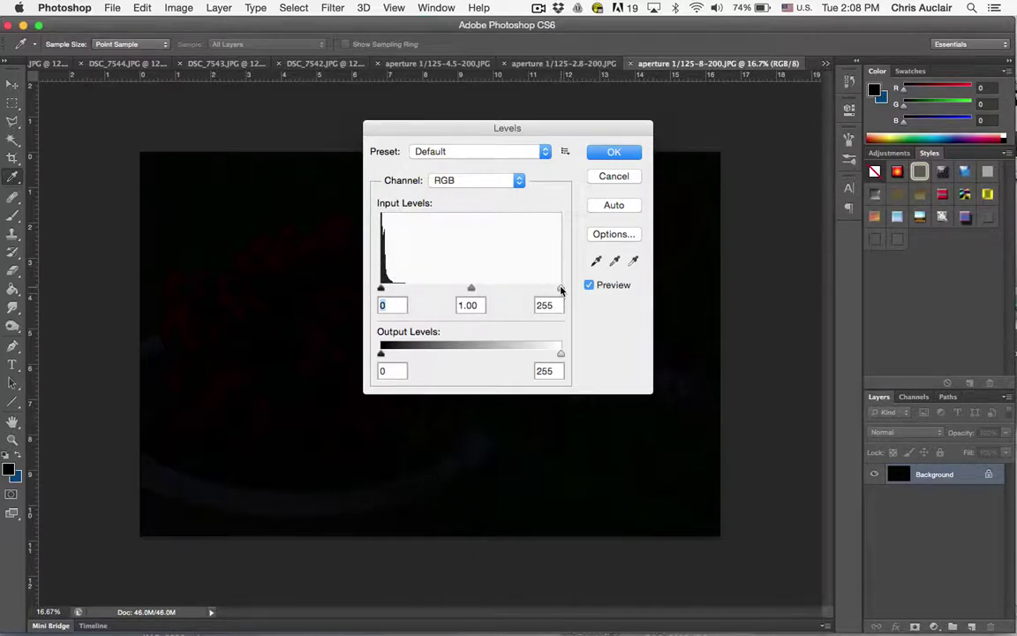
left_click_drag(561, 289, 498, 288)
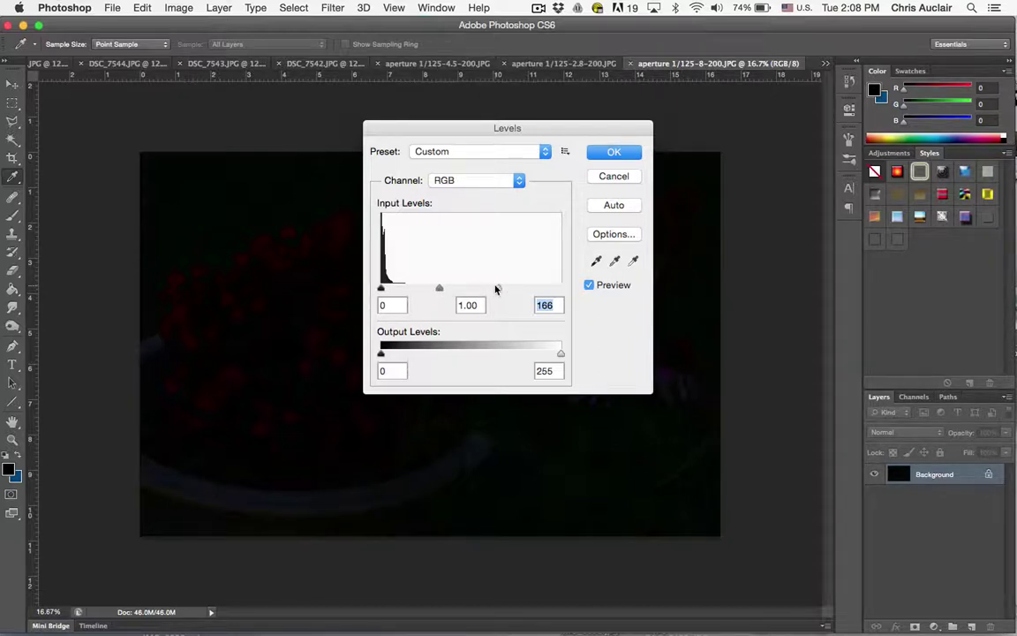
left_click_drag(495, 289, 397, 293)
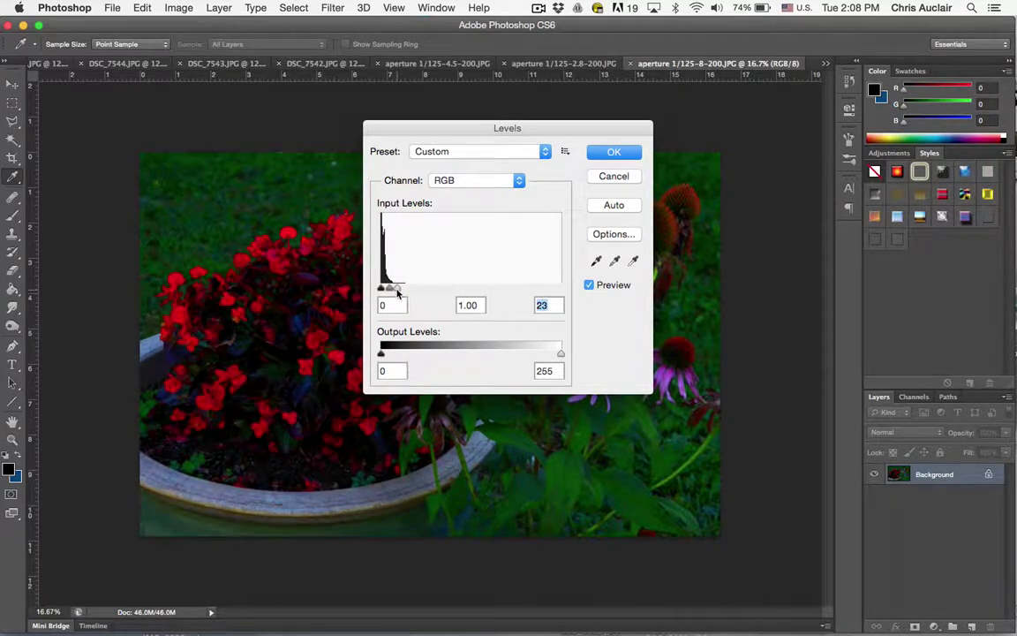
- Confirm the Levels brightening and zoom in to inspect the grainy noise in the flowers
left_click(590, 150)
key("c")
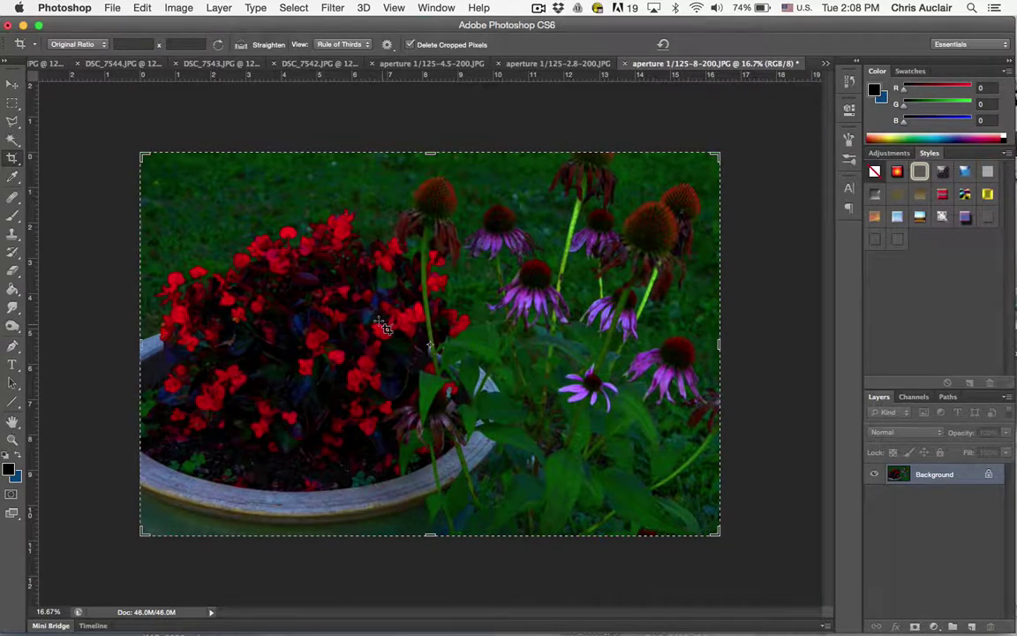
key("super+equal")
key("super+equal")
key("super+equal")
key("super+equal")
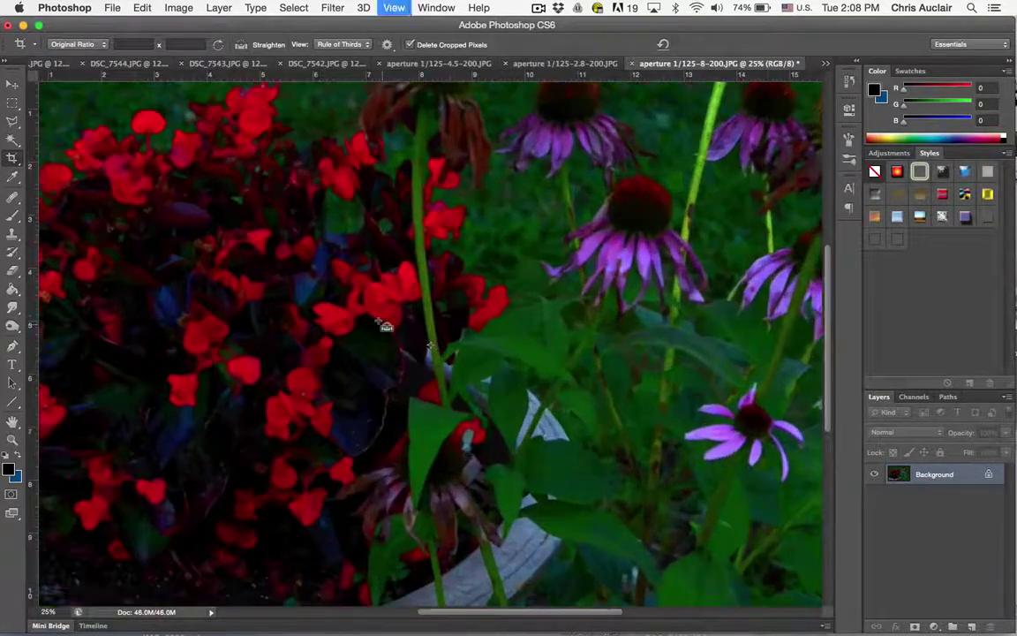
key("super+equal")
key("super+equal")
key("super+equal")
key("super+equal")
key("super+equal")
key("super+equal")
key("super+equal")
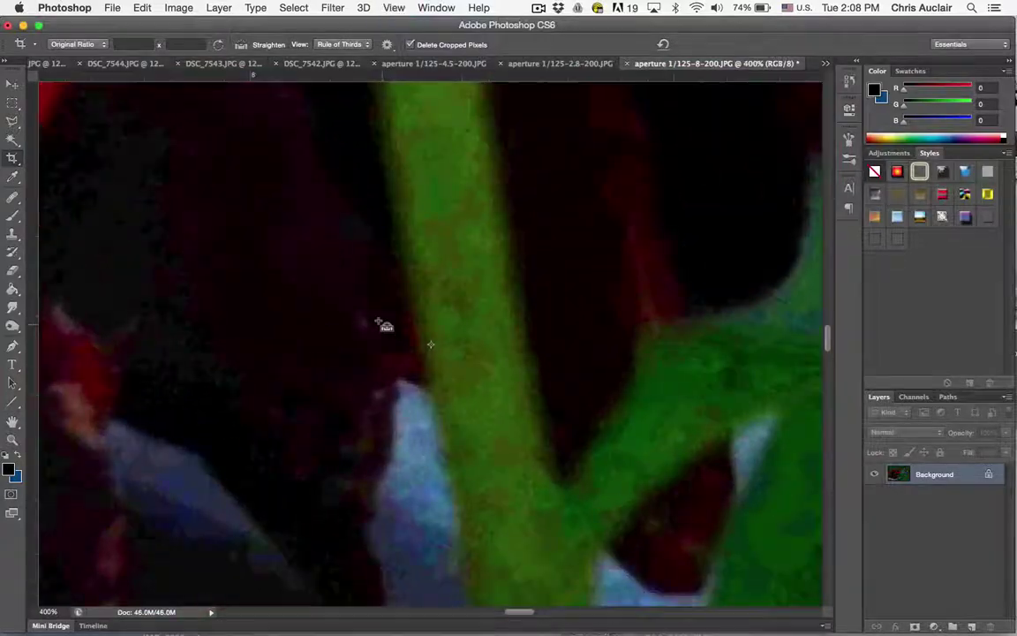
key("super+equal")
key("super+equal")
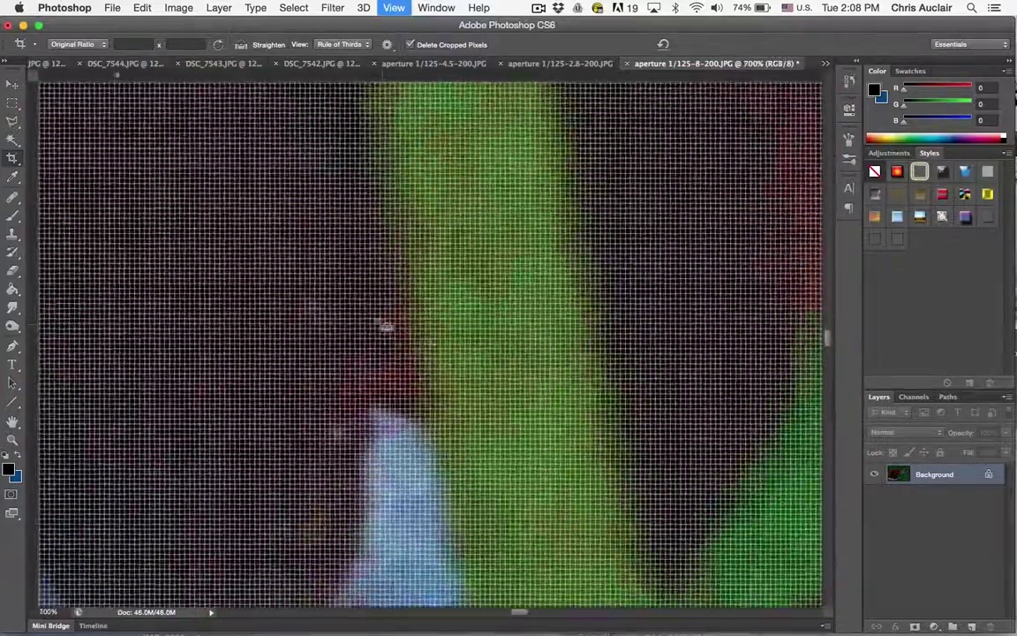
key("super+minus")
key("super+minus")
key("super+minus")
key("super+minus")
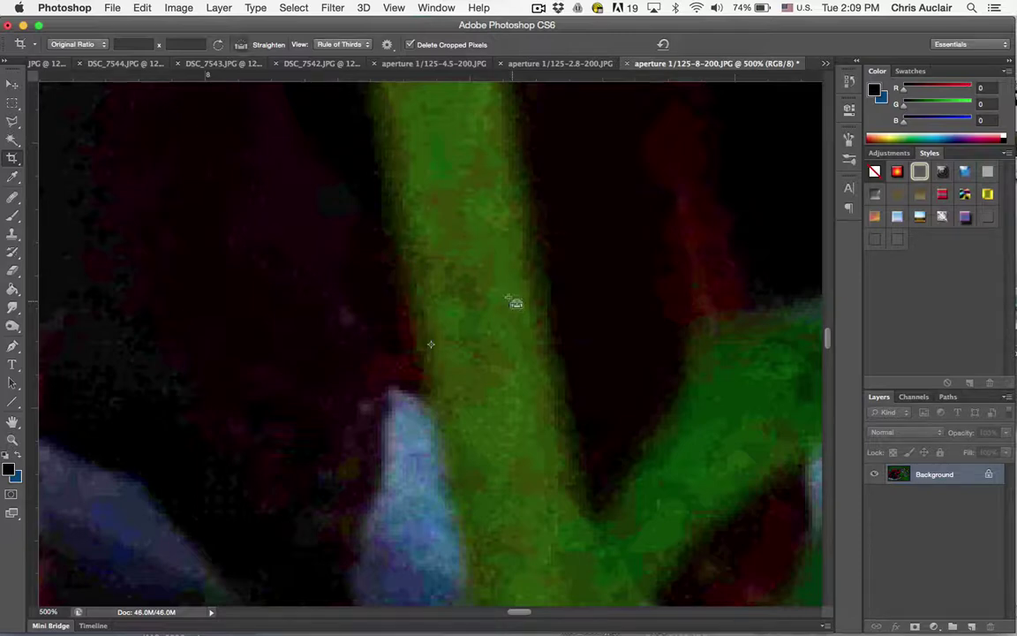
- Open Levels on the 8-200 photo and drag the white input down, zooming to check
left_click(179, 8)
mouse_move(198, 52)
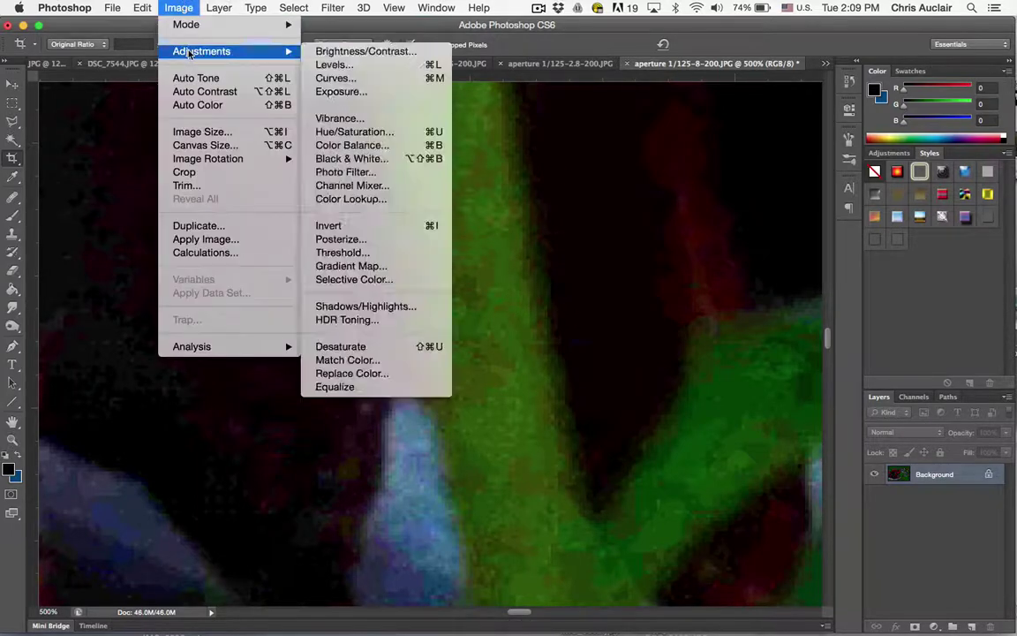
left_click(435, 68)
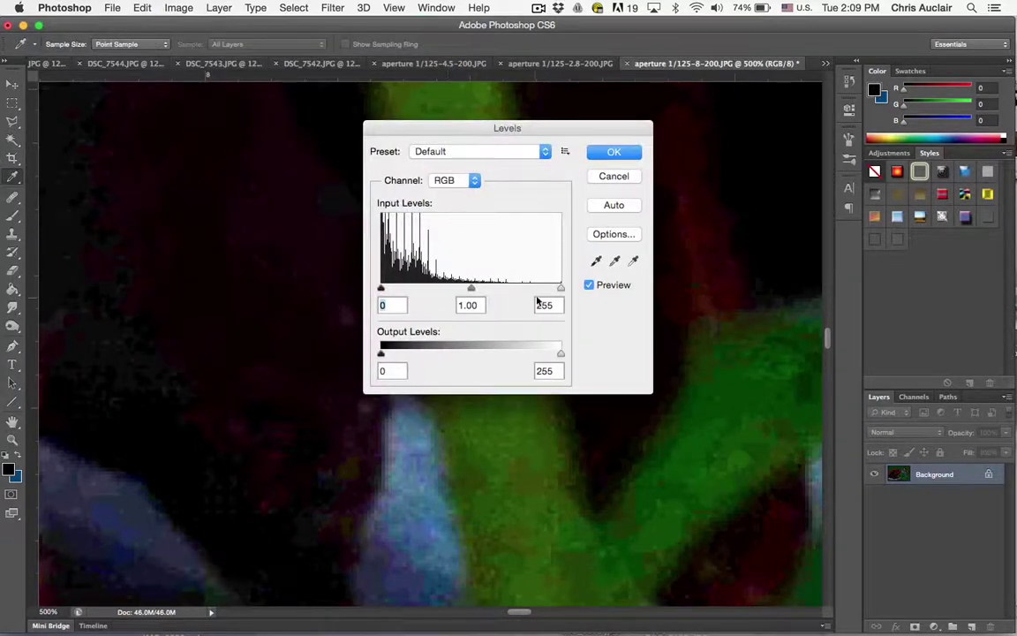
left_click_drag(561, 288, 469, 289)
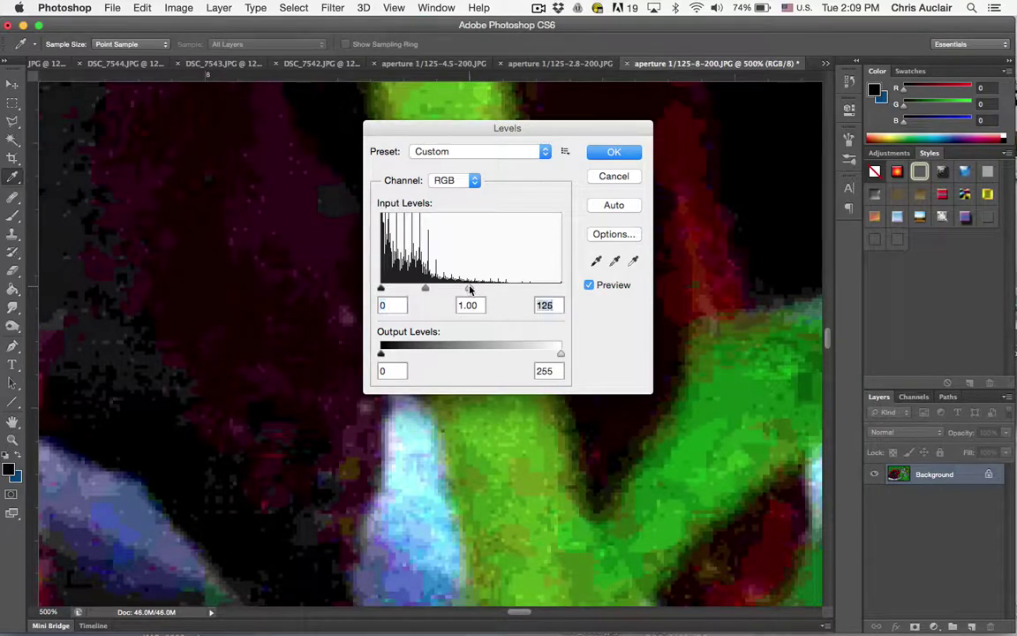
key("super+minus")
key("super+minus")
key("super+minus")
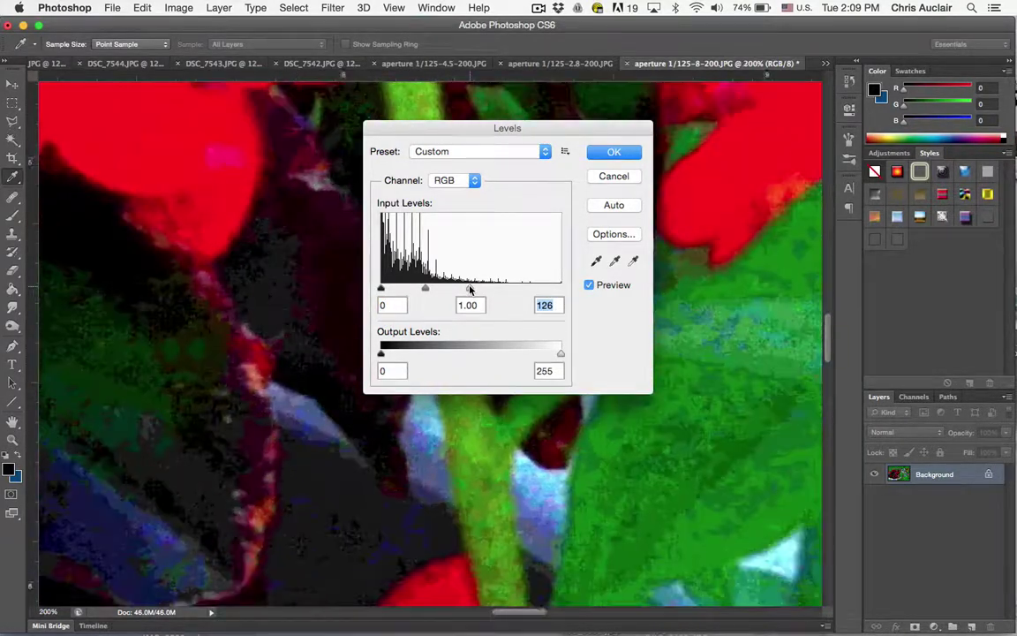
key("super+minus")
key("super+minus")
key("super+plus")
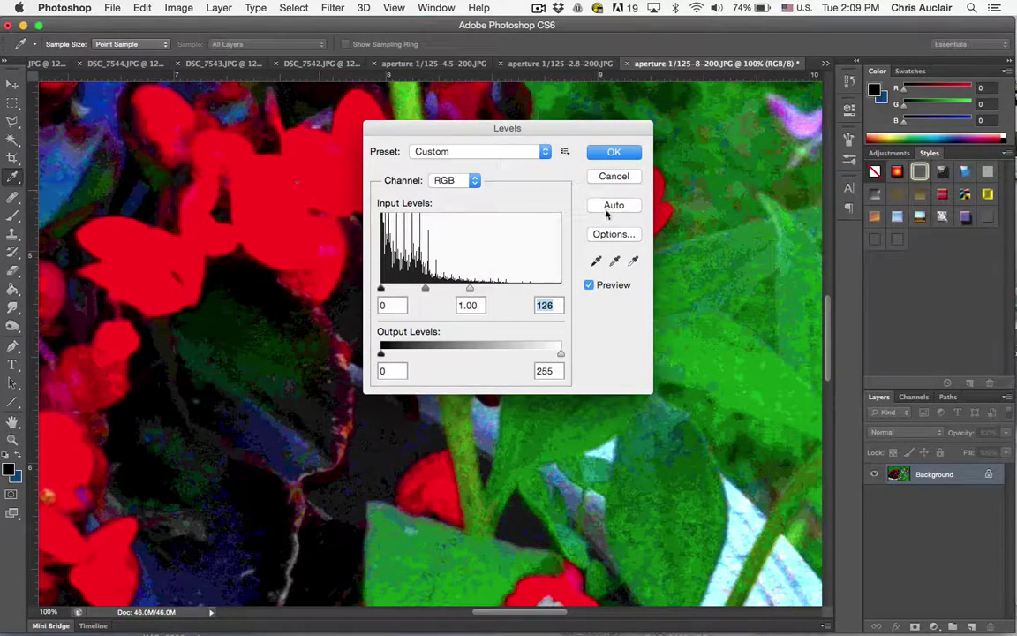
- Set the Levels white input to 179, apply it, and switch to the 4.5-200 photo
left_click_drag(469, 290, 507, 290)
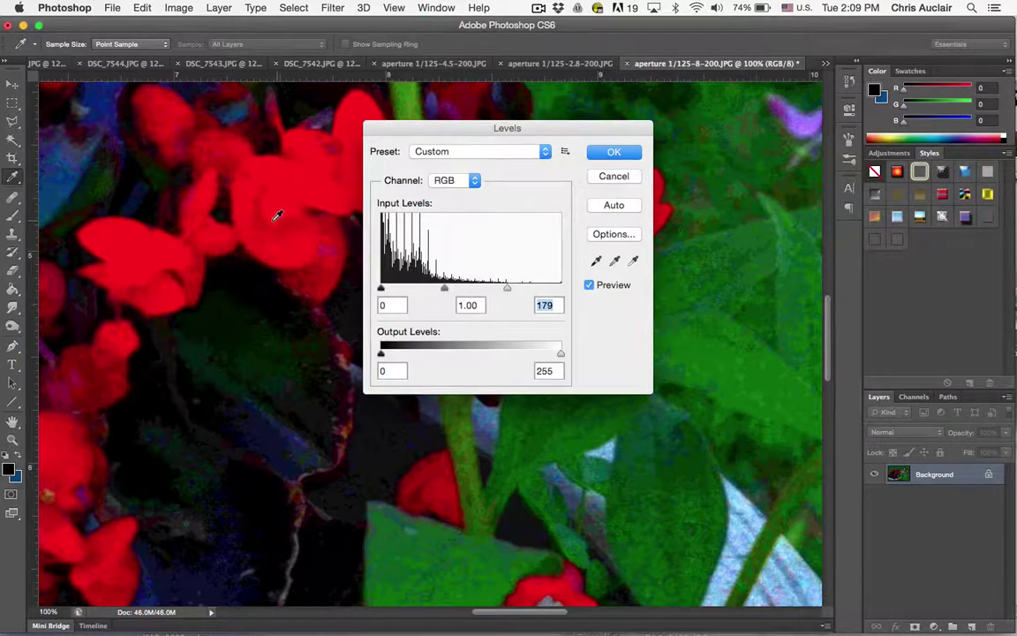
left_click(614, 152)
key("c")
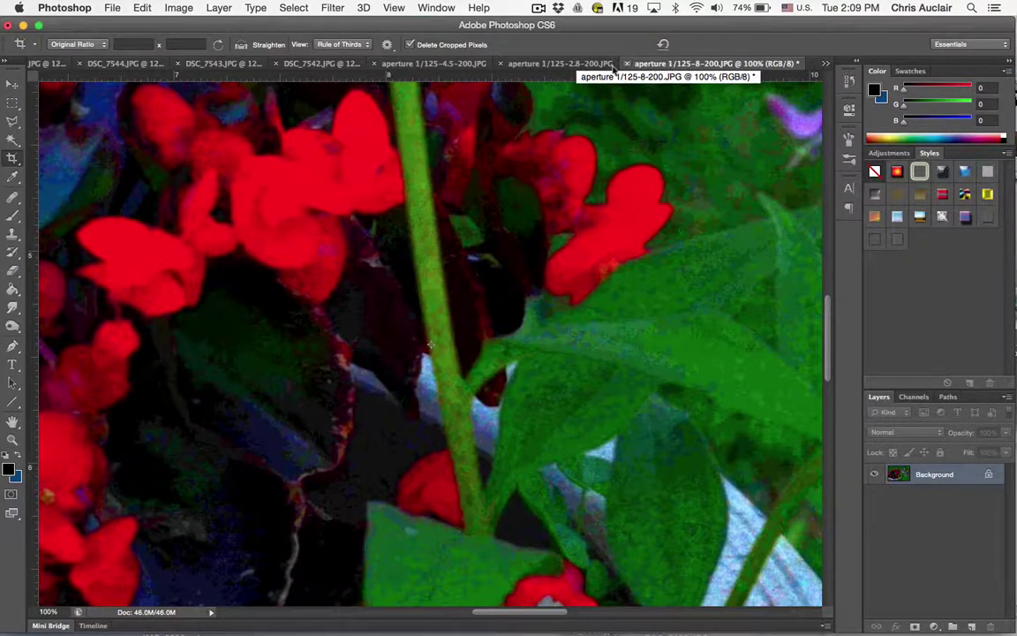
left_click(433, 65)
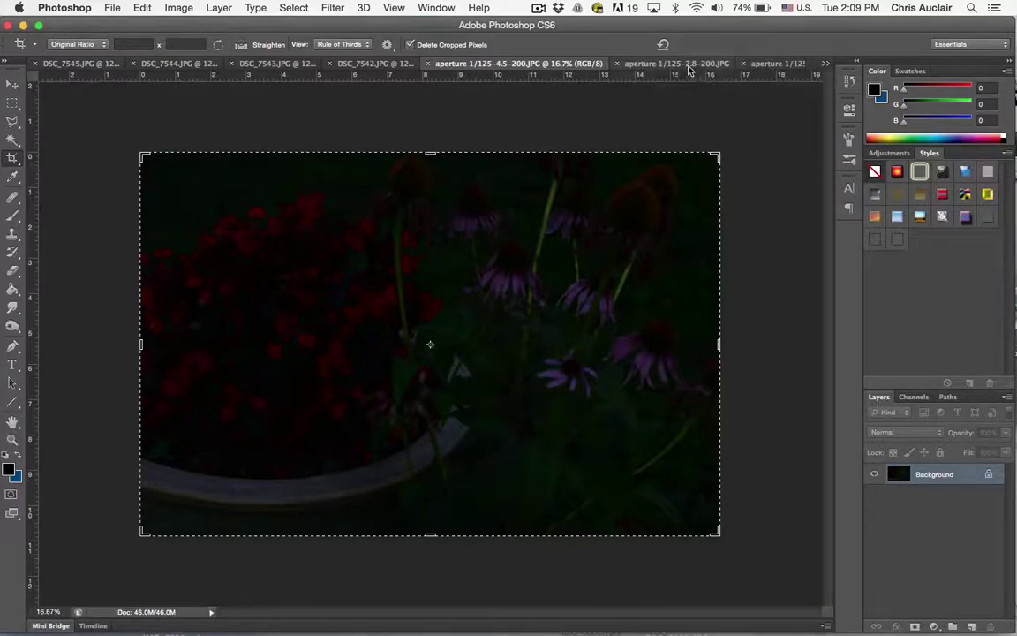
left_click(766, 63)
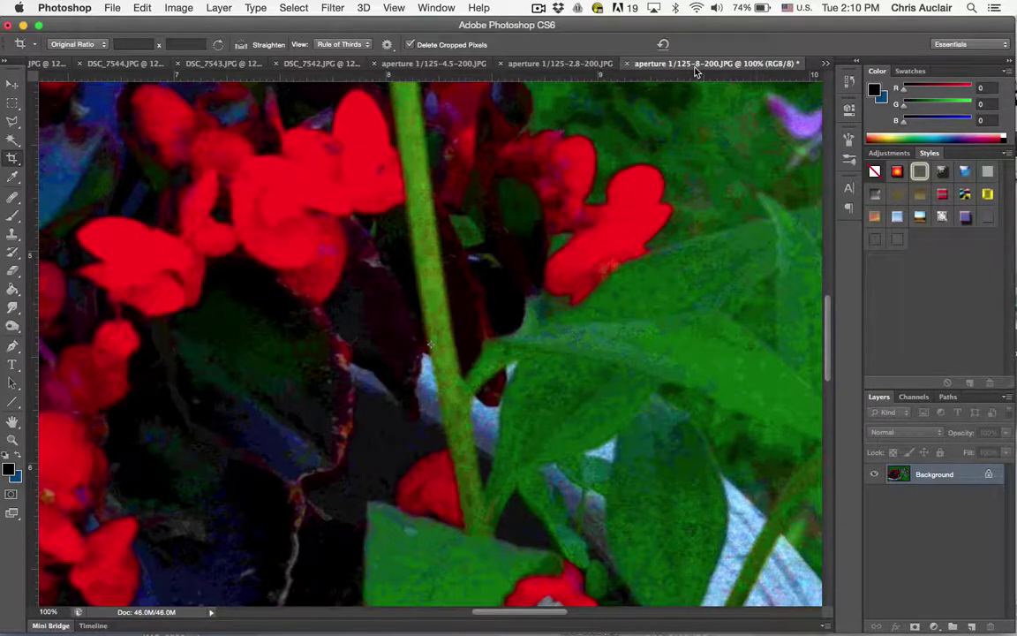
left_click(428, 64)
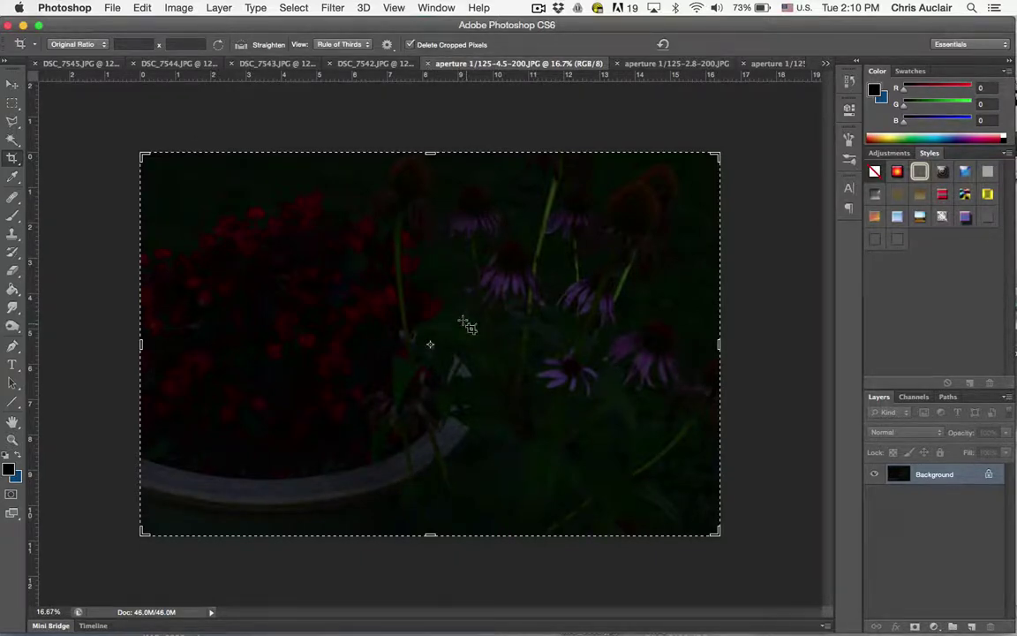
- Apply Levels with the white input at 48 to the 4.5-200 photo
key("super+l")
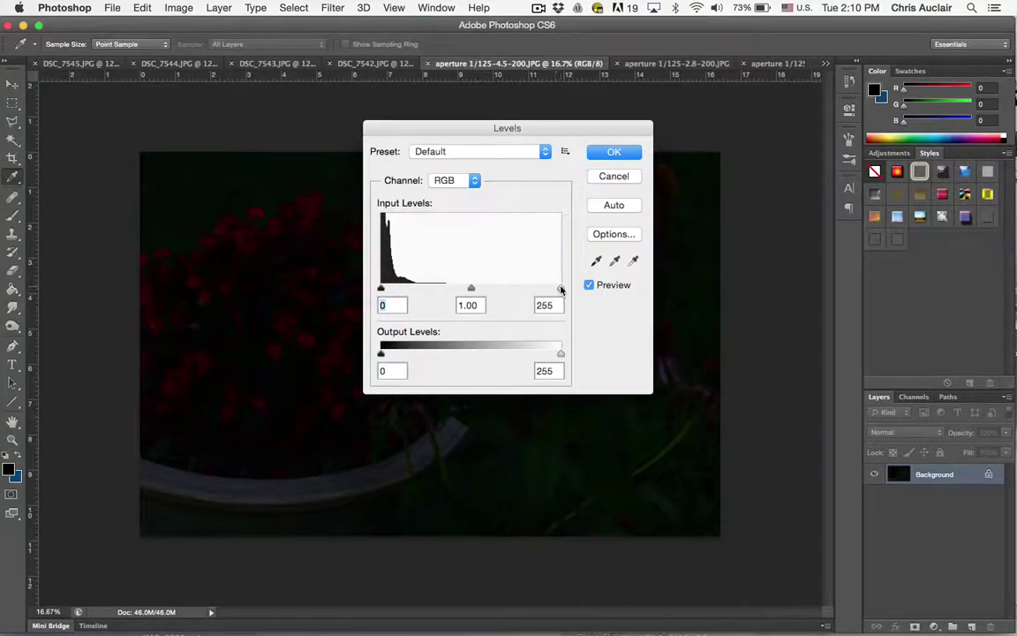
left_click_drag(560, 289, 414, 298)
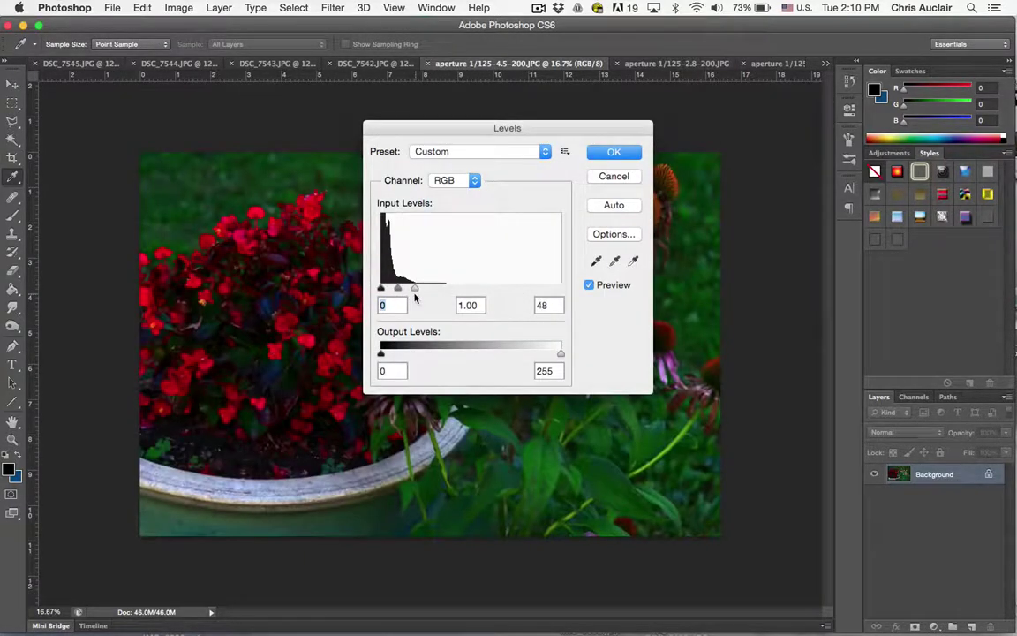
left_click(614, 152)
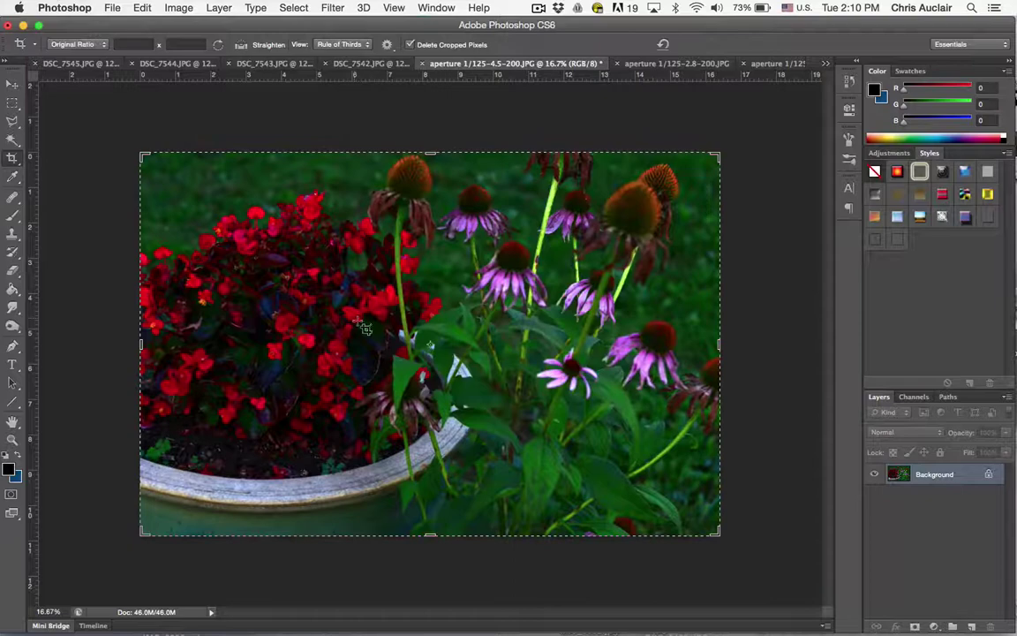
- Zoom in to inspect detail and compare it against the 8-200 and 2.8-200 photos
key("super+equal")
key("super+equal")
key("super+equal")
key("super+equal")
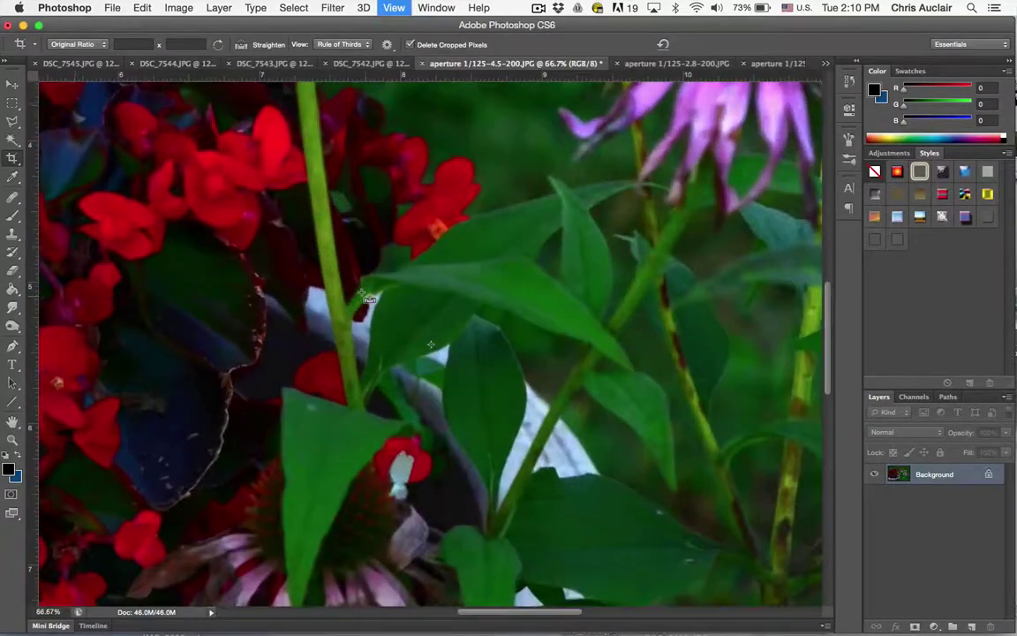
key("super+equal")
key("super+equal")
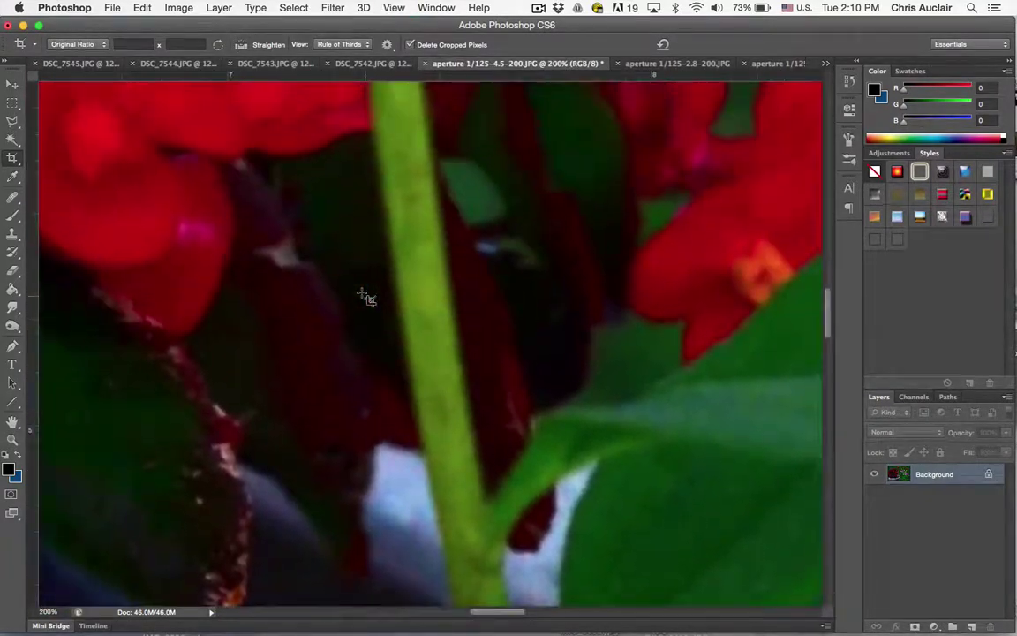
scroll(367, 296, "up", 5)
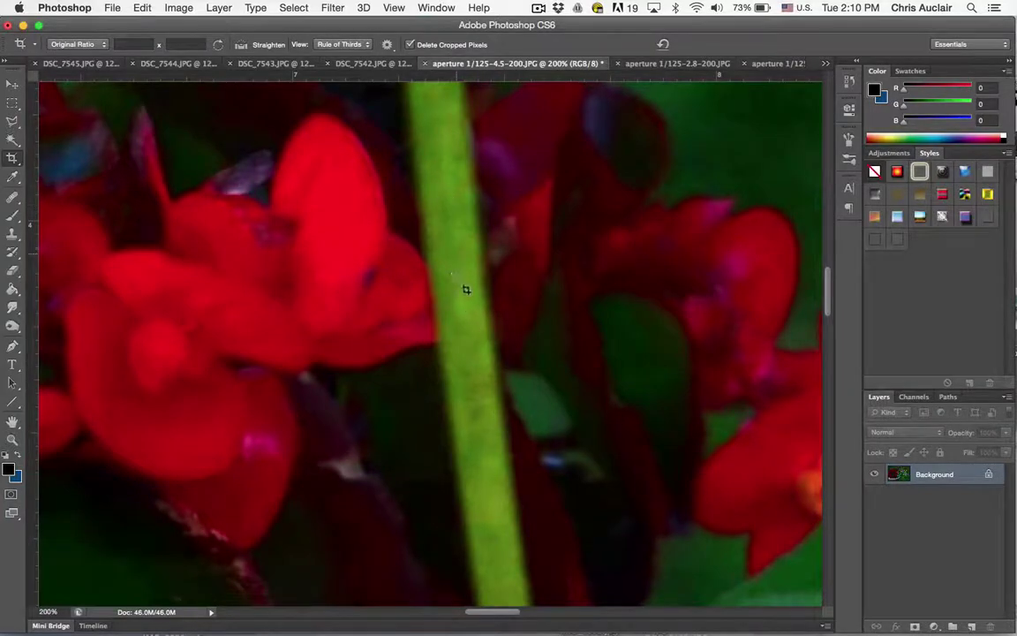
scroll(464, 300, "down", 8)
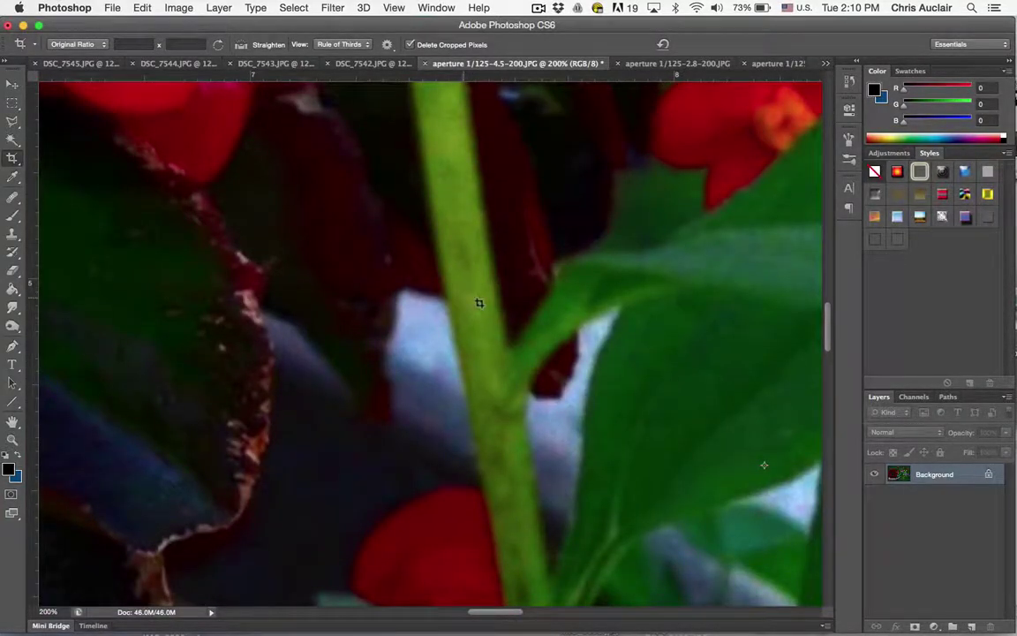
scroll(681, 336, "right", 10)
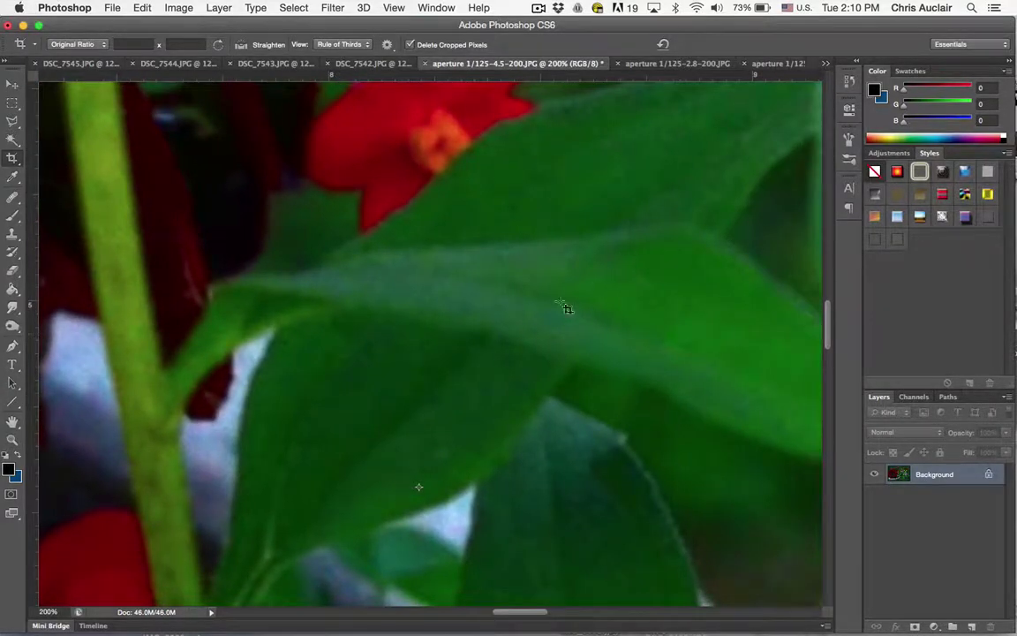
left_click(774, 64)
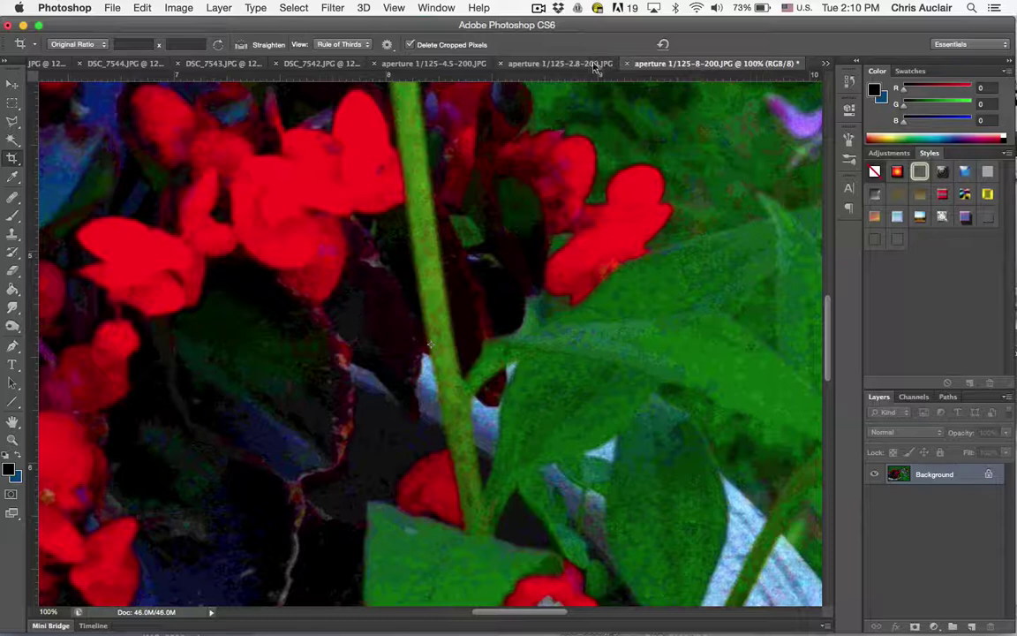
left_click(594, 66)
left_click(783, 66)
left_click(461, 67)
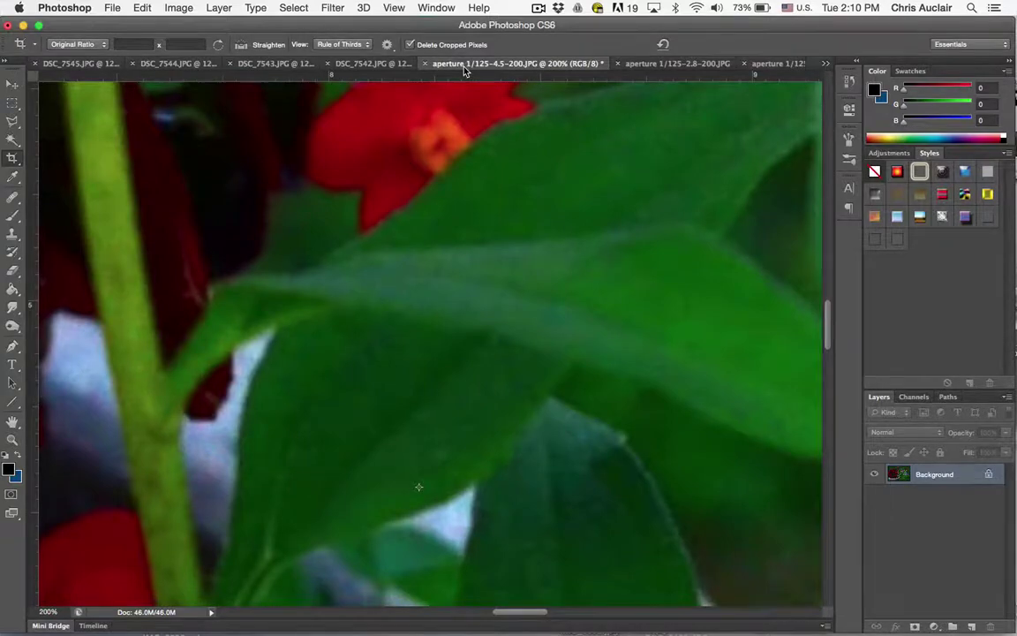
key("super+minus")
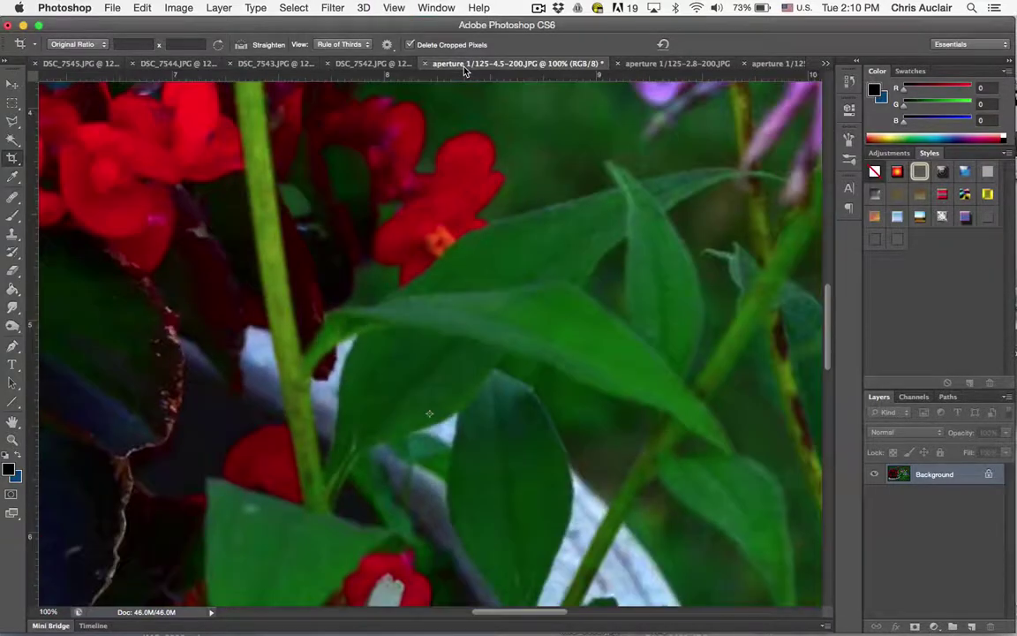
- Switch to the aperture 1/125-2.8-200 document
left_click(678, 69)
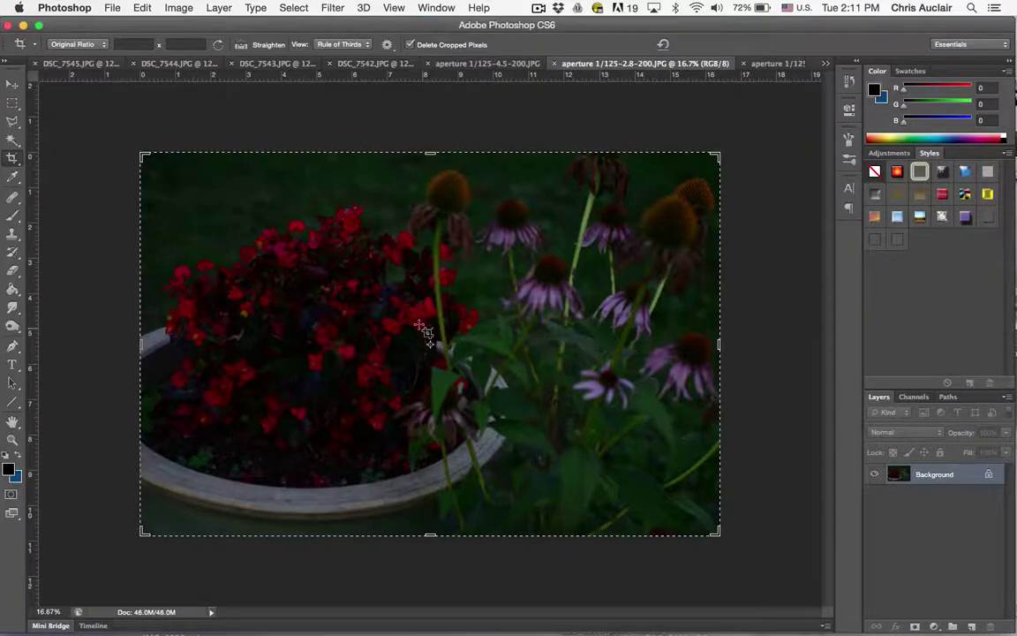
- Apply Levels with the white input at 116 to the 2.8-200 photo, then zoom to check detail
key("super")
key("super+l")
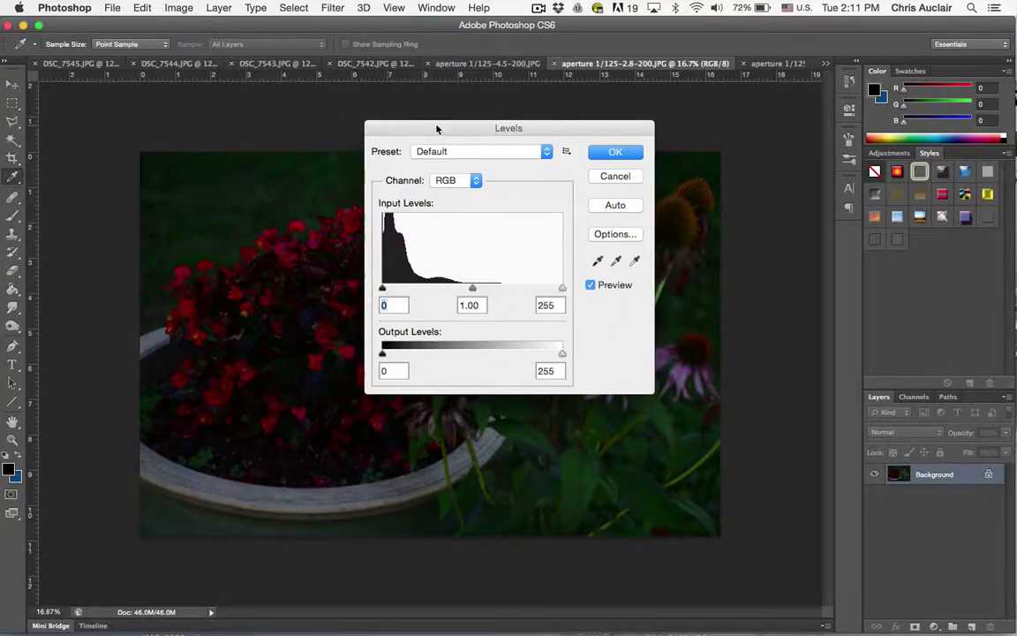
left_click_drag(436, 129, 574, 123)
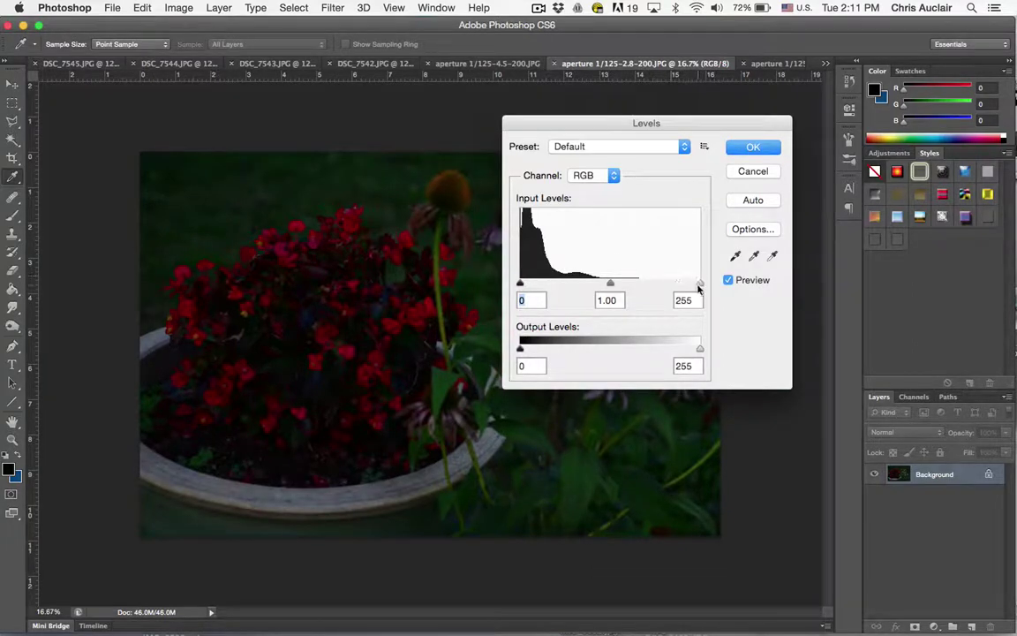
left_click_drag(698, 284, 602, 282)
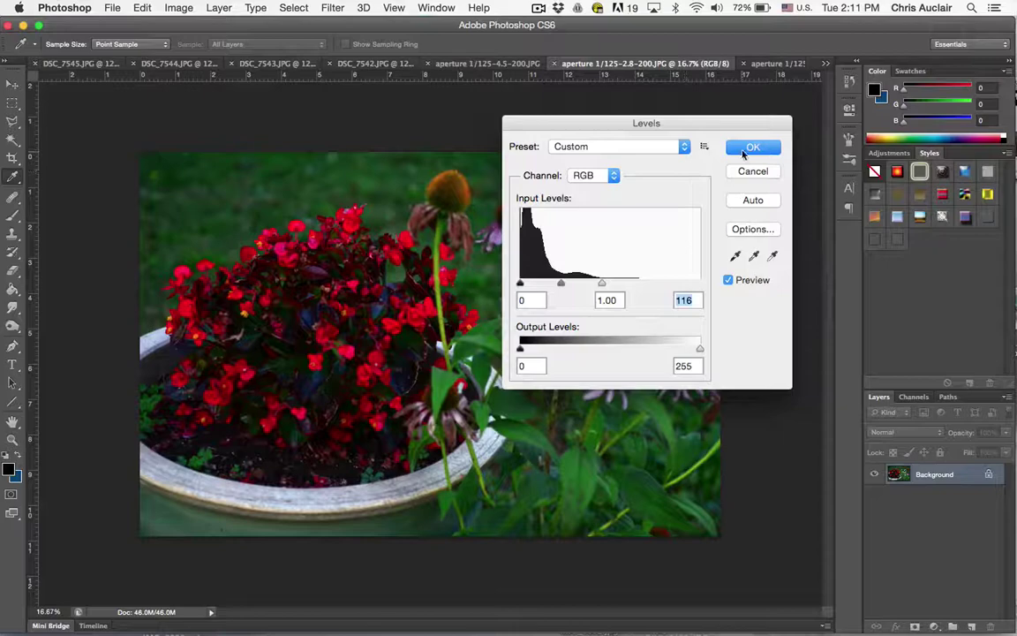
left_click(752, 147)
key("c")
key("super+equal")
key("super+equal")
key("super+equal")
key("super+equal")
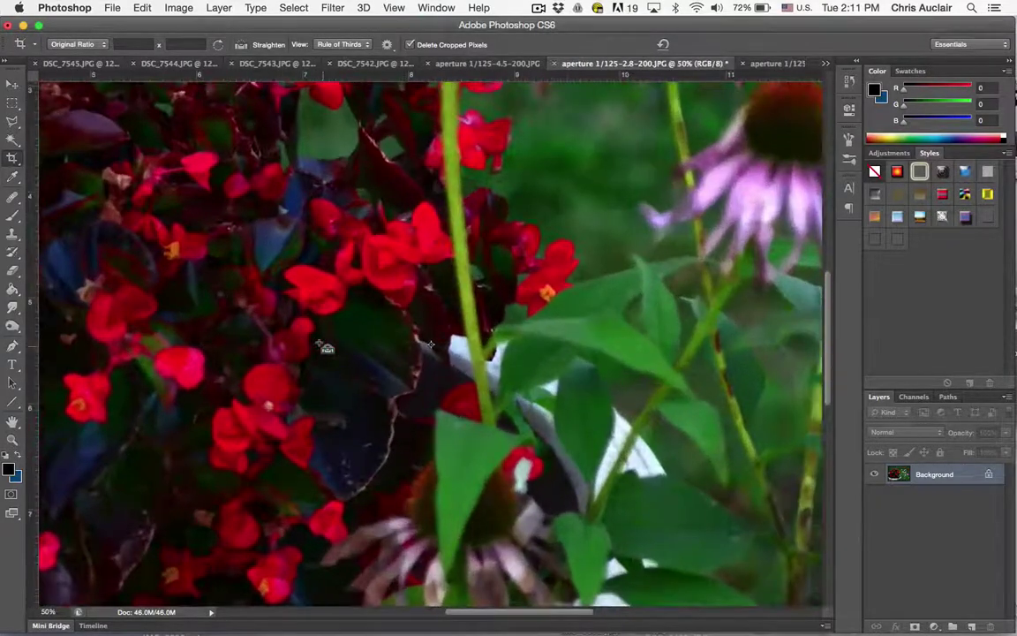
key("super+equal")
key("super+equal")
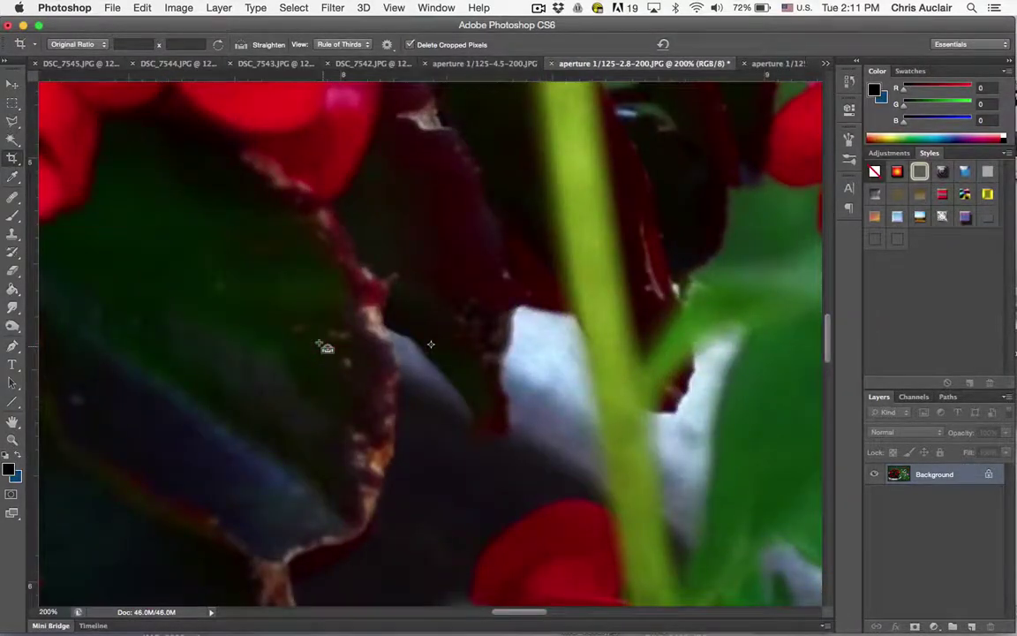
key("super+minus")
key("super+minus")
key("super+minus")
key("super+minus")
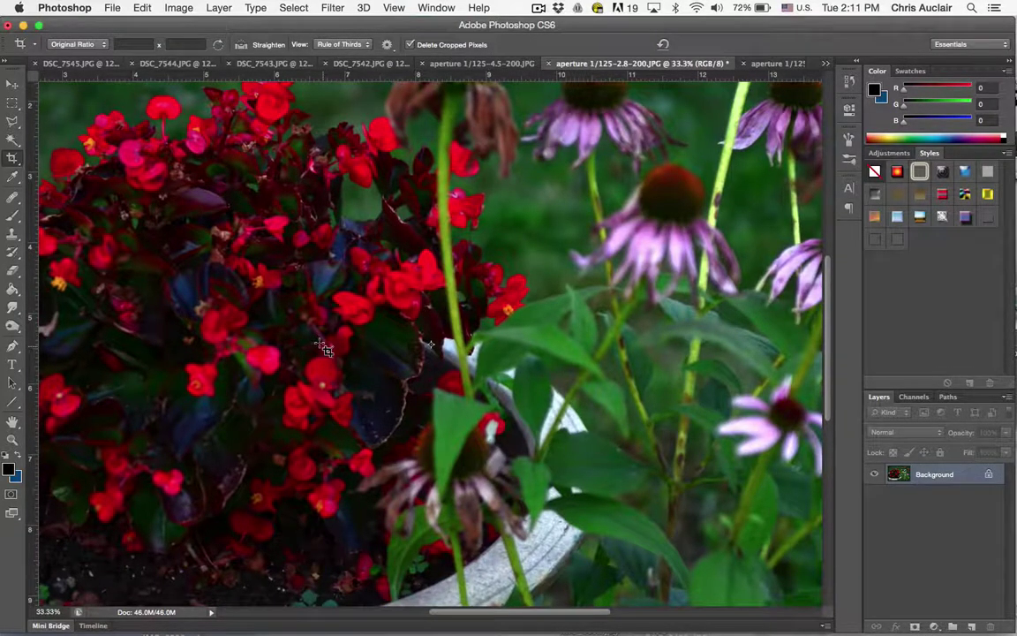
key("super+minus")
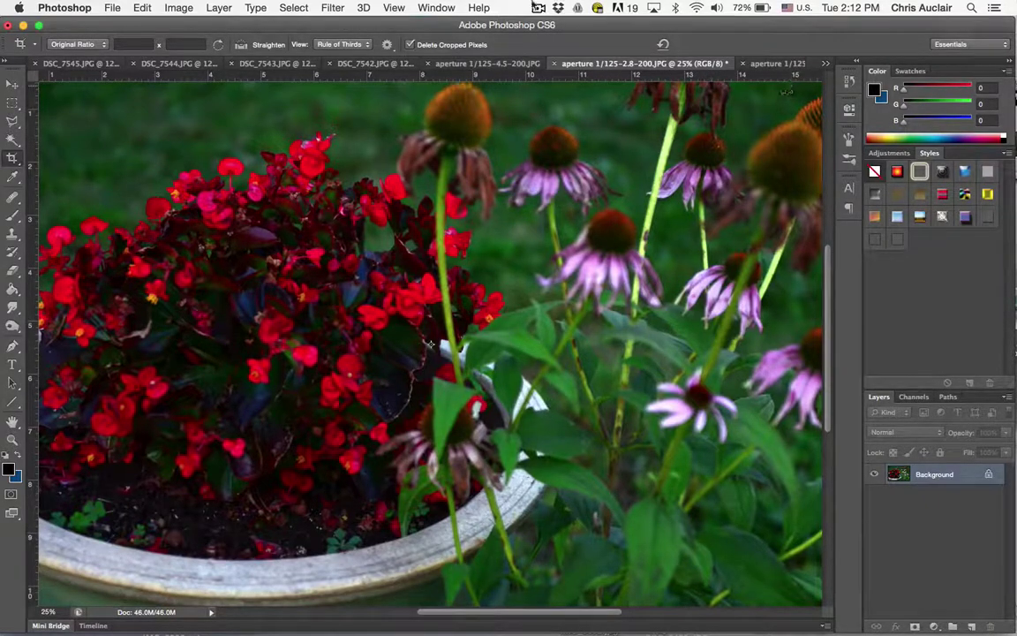
- Switch to the 8-200 document from the Window menu and open aperture 1/125-2.8-400.JPG
left_click(436, 8)
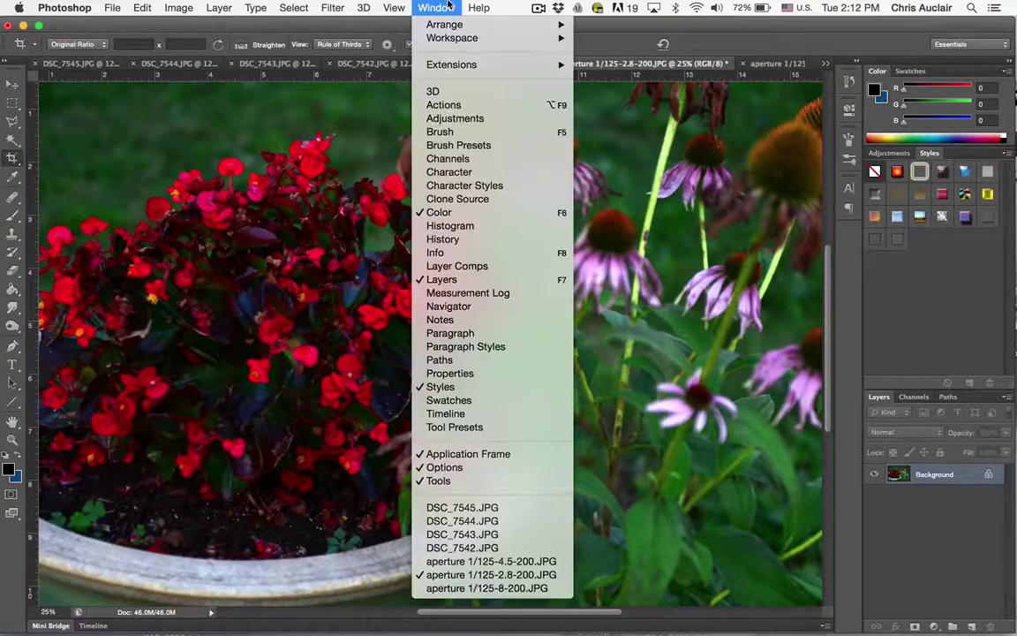
left_click(508, 588)
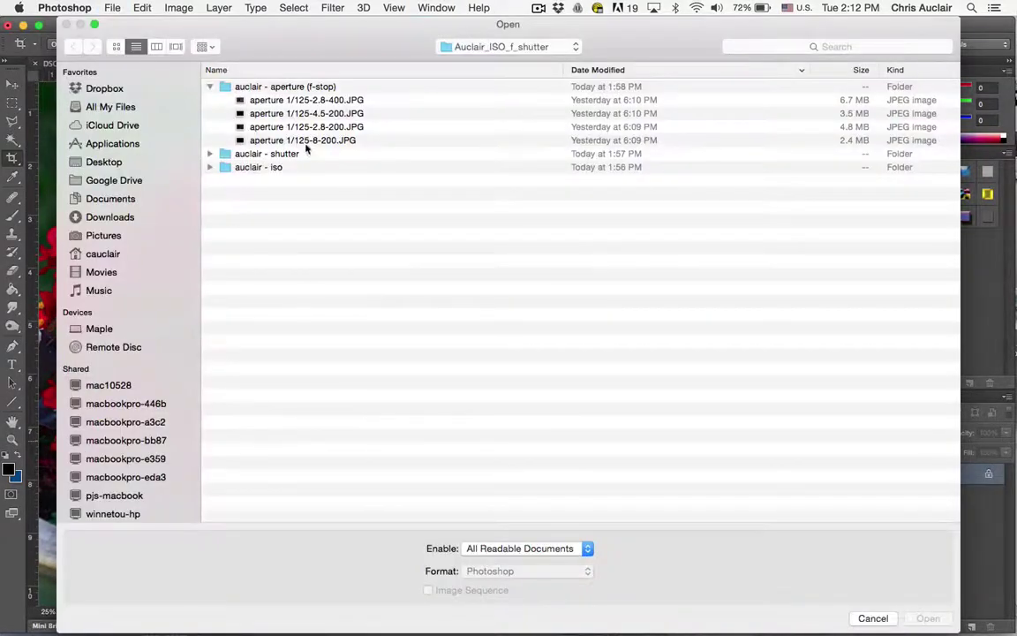
double_click(288, 103)
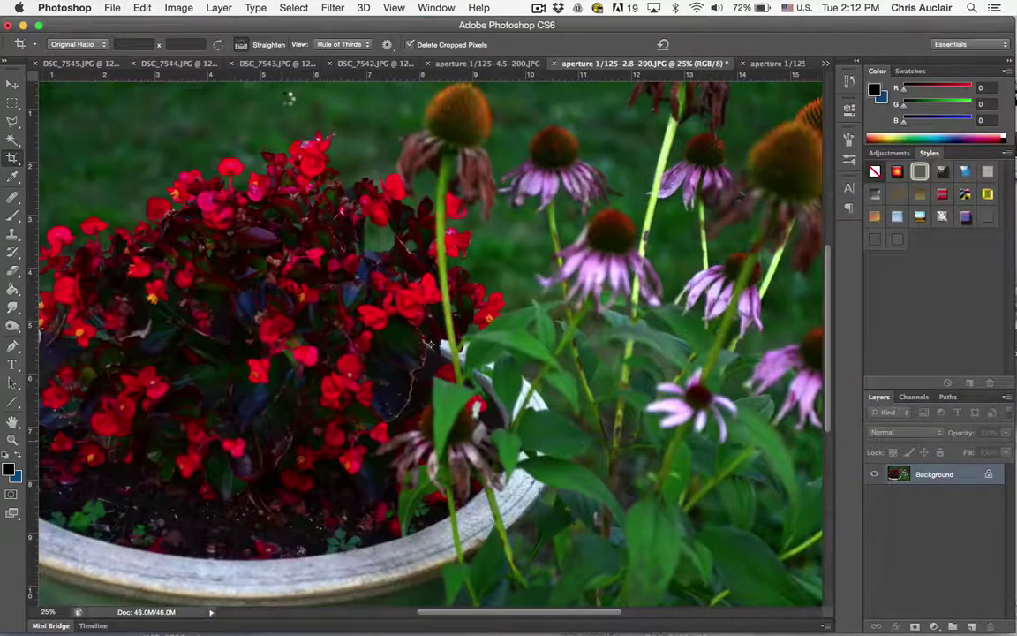
- Try a Levels brightening on the 2.8-400 photo, then undo it
key("super+l")
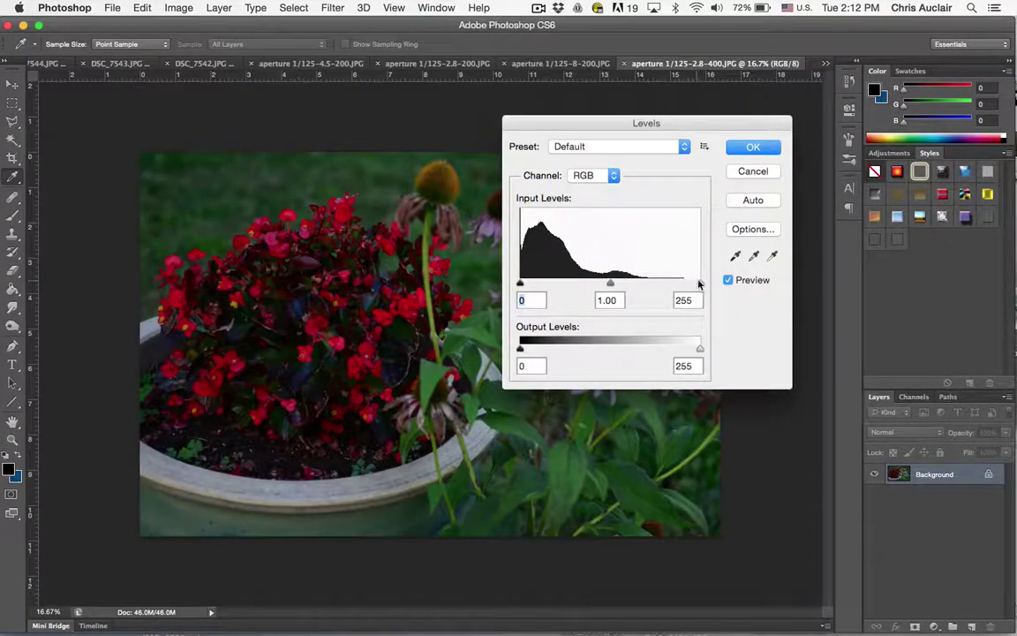
left_click_drag(699, 283, 642, 285)
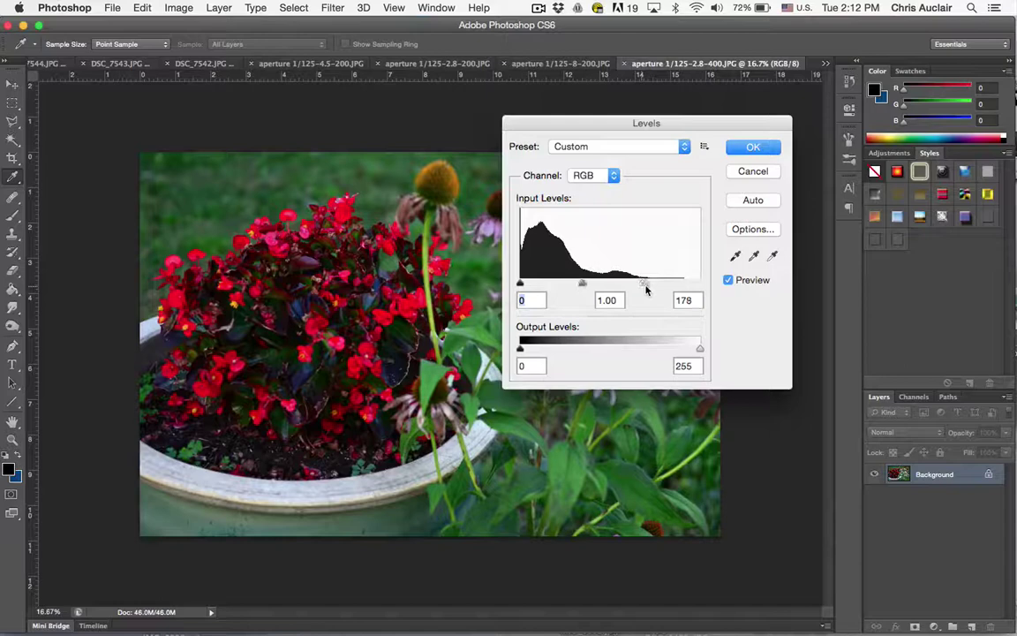
key("Return")
key("super+z")
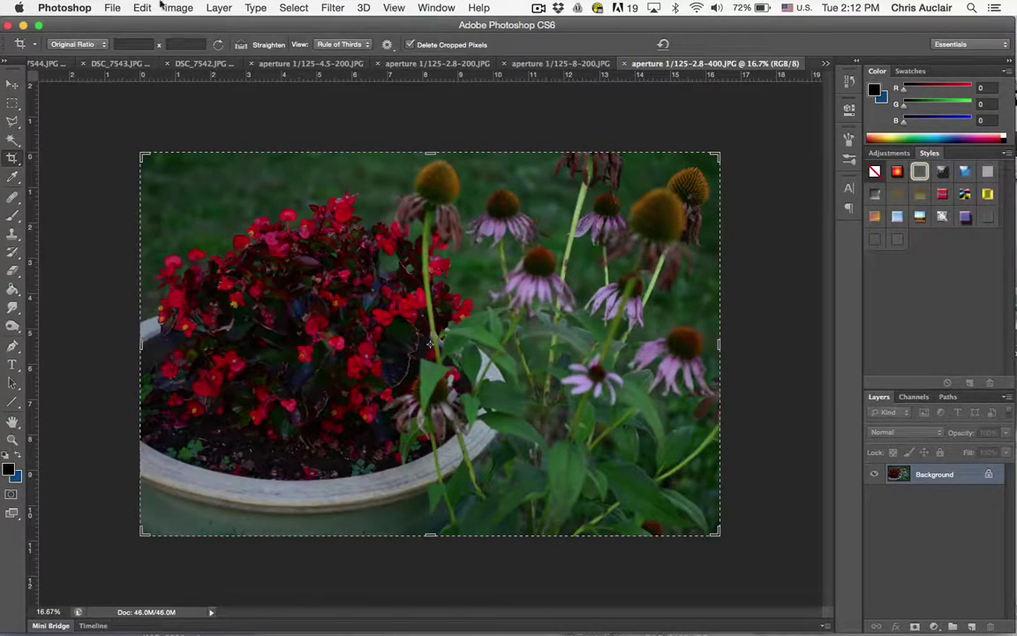
- Apply a Curves adjustment with a shadow point raised from input 43 to output 74
left_click(163, 6)
mouse_move(212, 51)
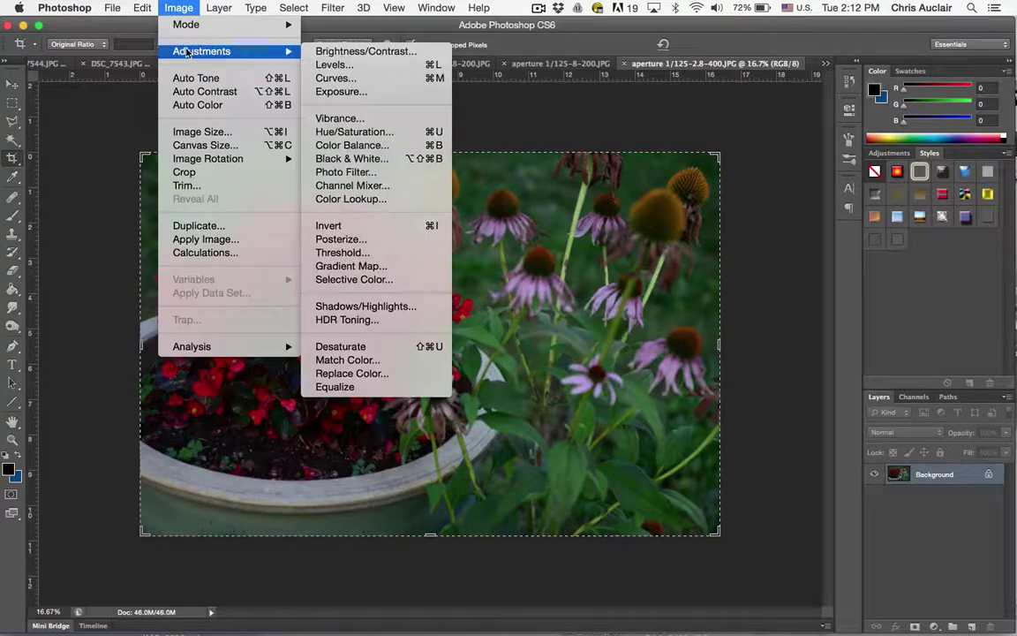
left_click(334, 76)
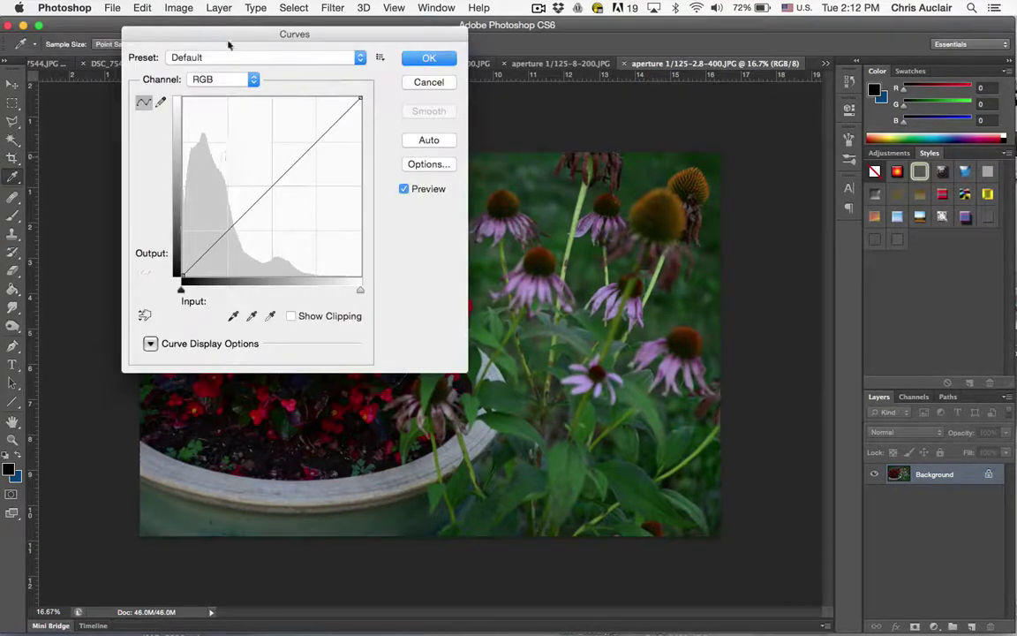
left_click_drag(223, 40, 648, 262)
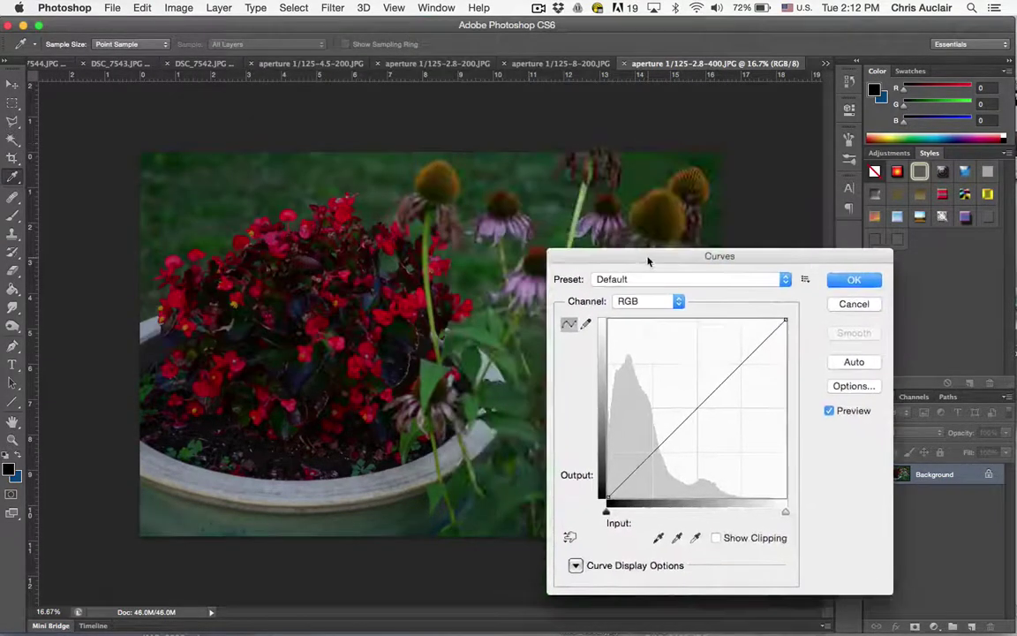
left_click(650, 451)
left_click_drag(650, 451, 643, 447)
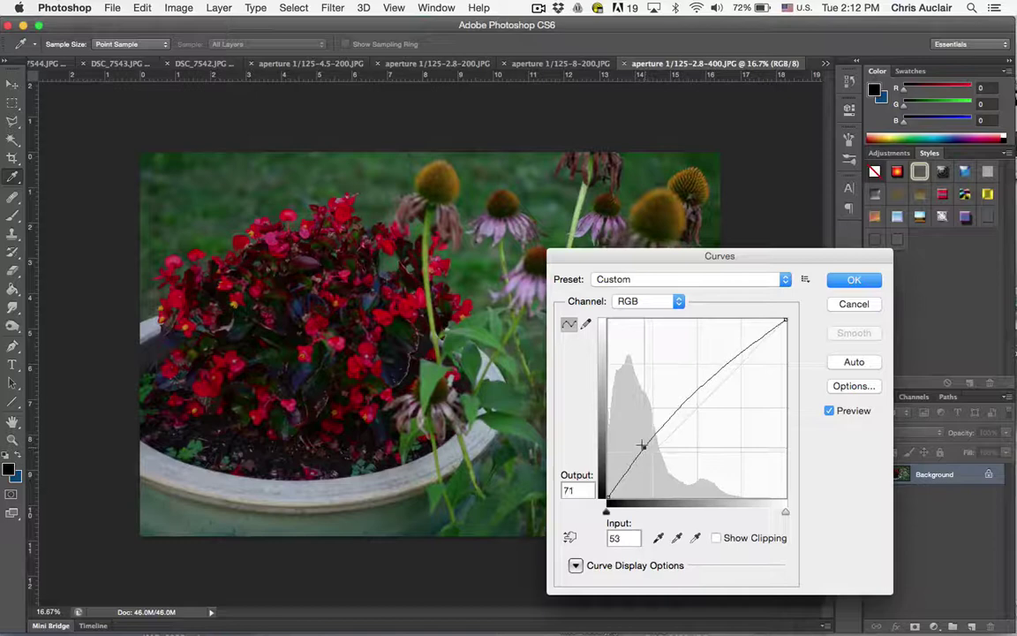
left_click_drag(643, 446, 635, 443)
left_click(852, 280)
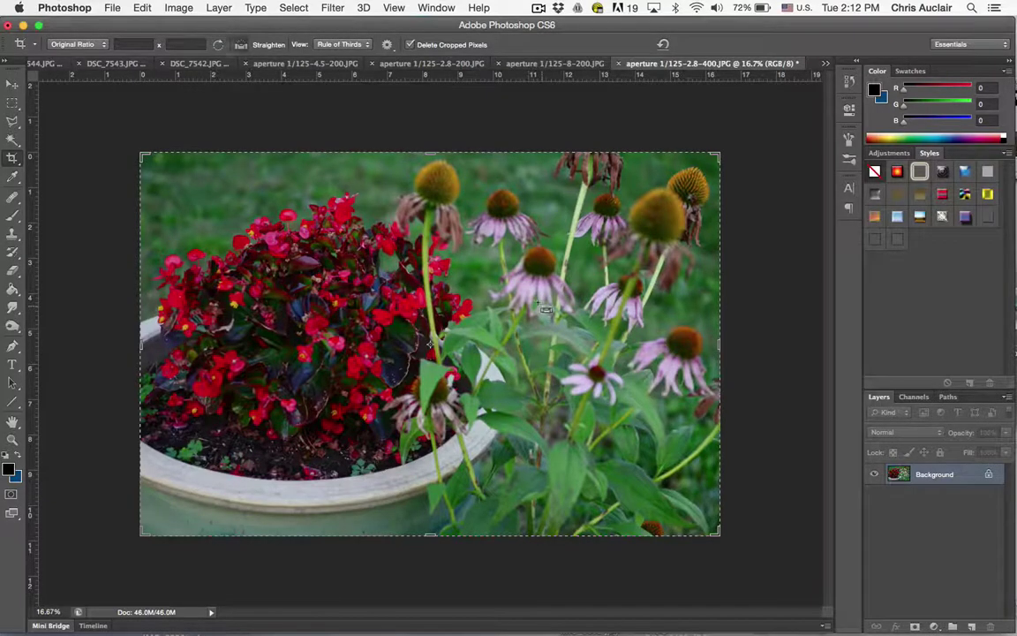
key("super+equal")
key("super+equal")
key("super+equal")
key("super+minus")
key("super+minus")
key("super+minus")
key("super+minus")
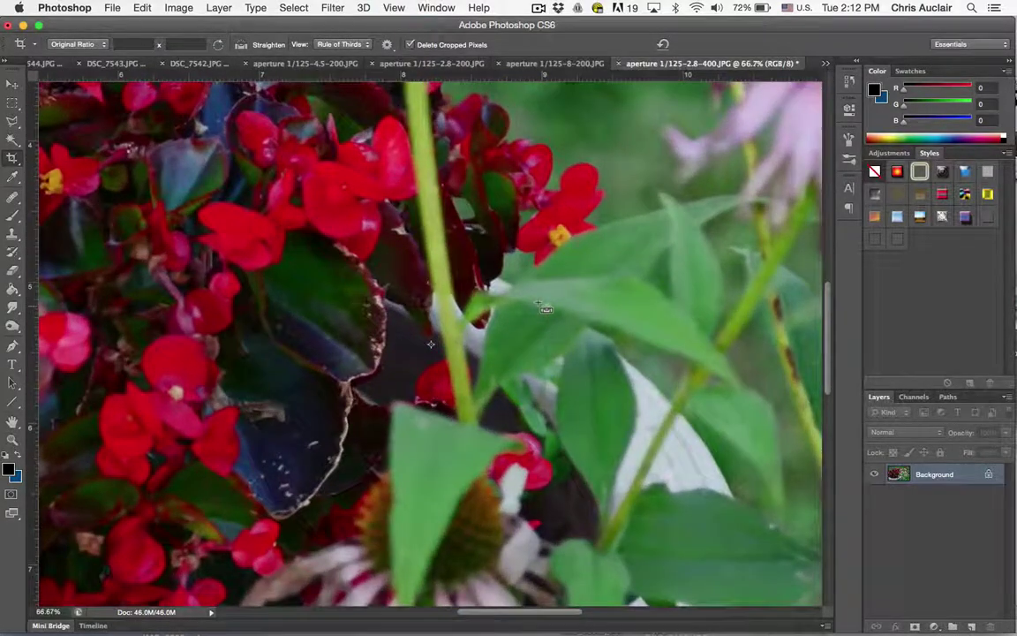
key("super+equal")
key("super+equal")
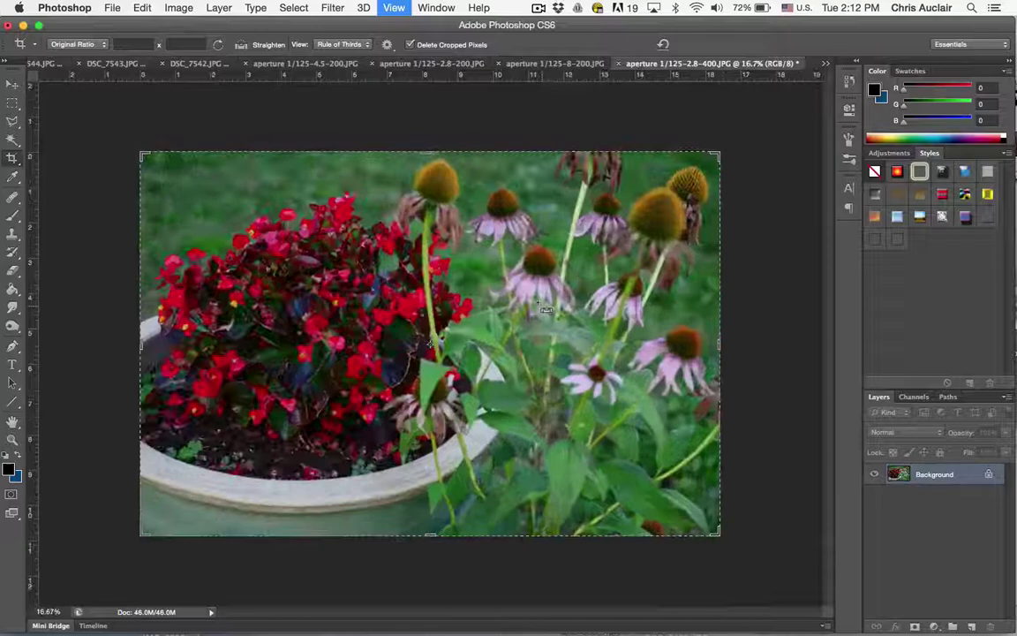
key("super+minus")
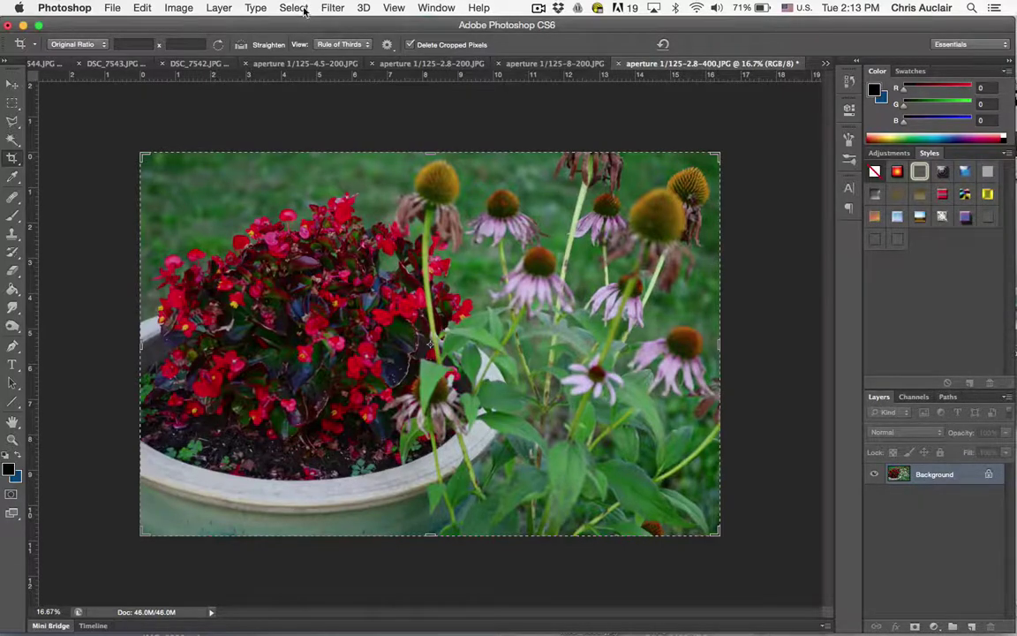
- Leave the Crop tool and switch to the Rectangular Marquee selection tool
left_click(297, 8)
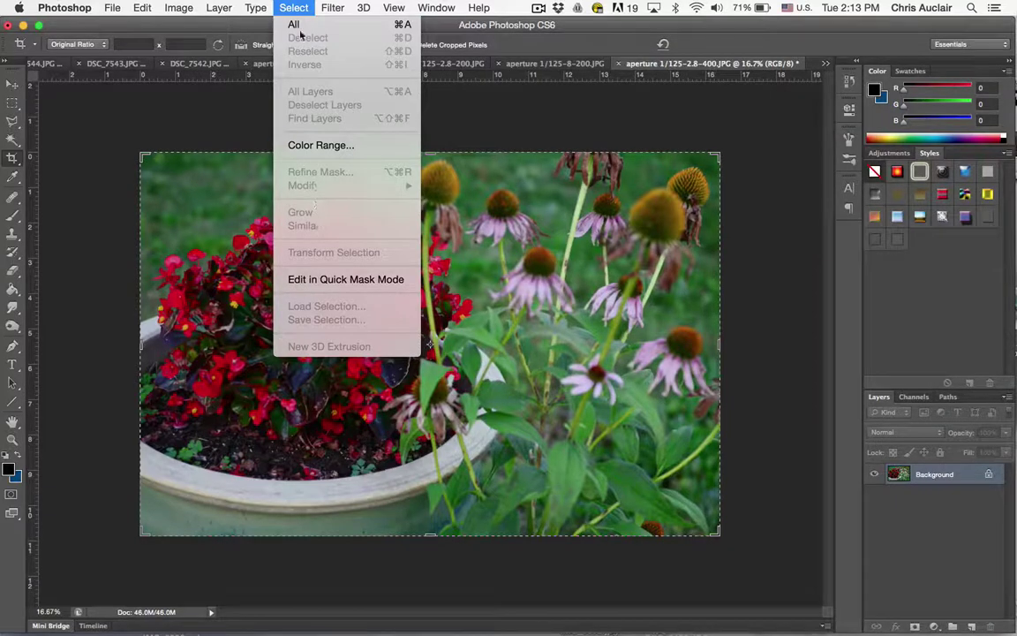
left_click(14, 97)
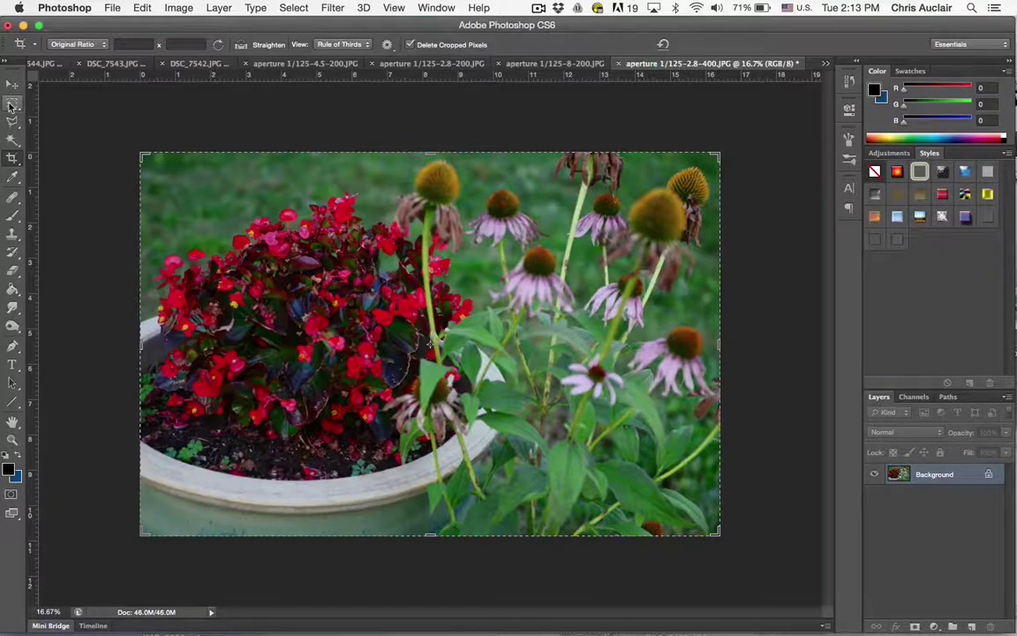
left_click(11, 104)
left_click(12, 121)
left_click(11, 138)
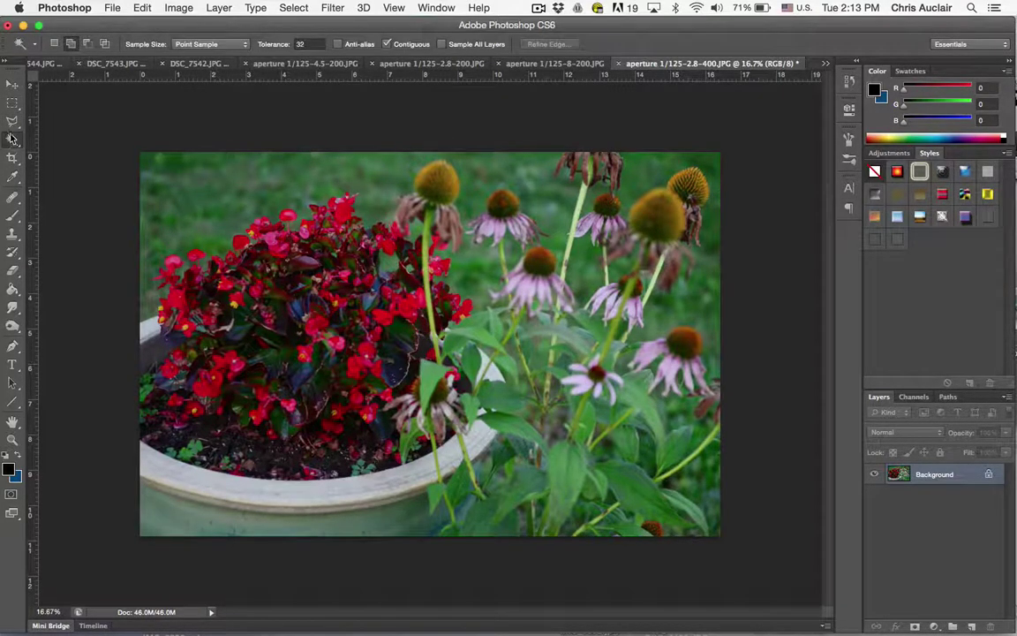
left_click(11, 121)
left_click(14, 106)
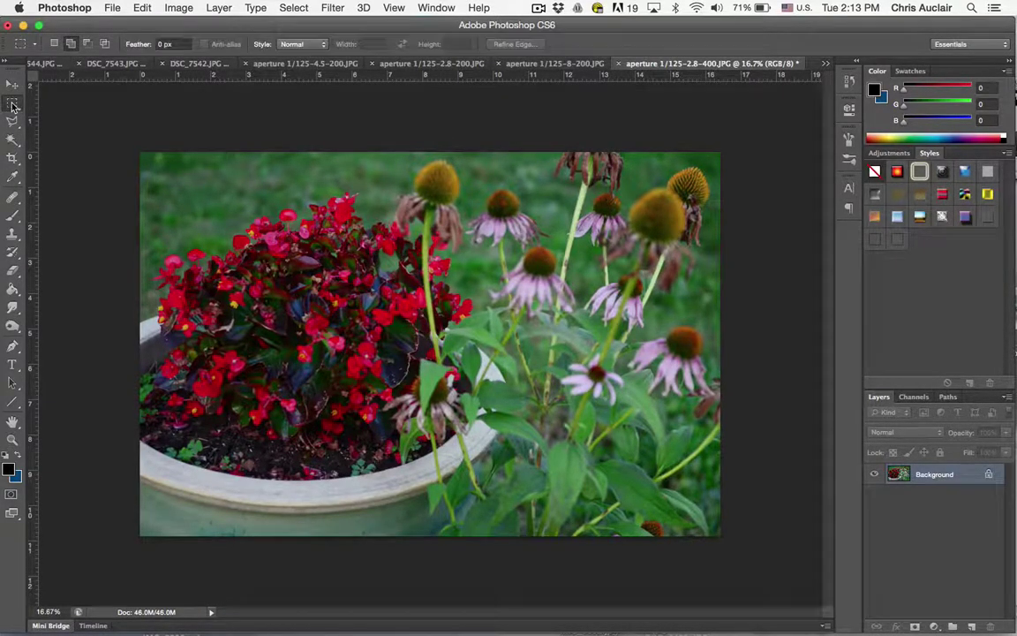
- Turn on Quick Mask mode and switch to the Brush tool
left_click(10, 498)
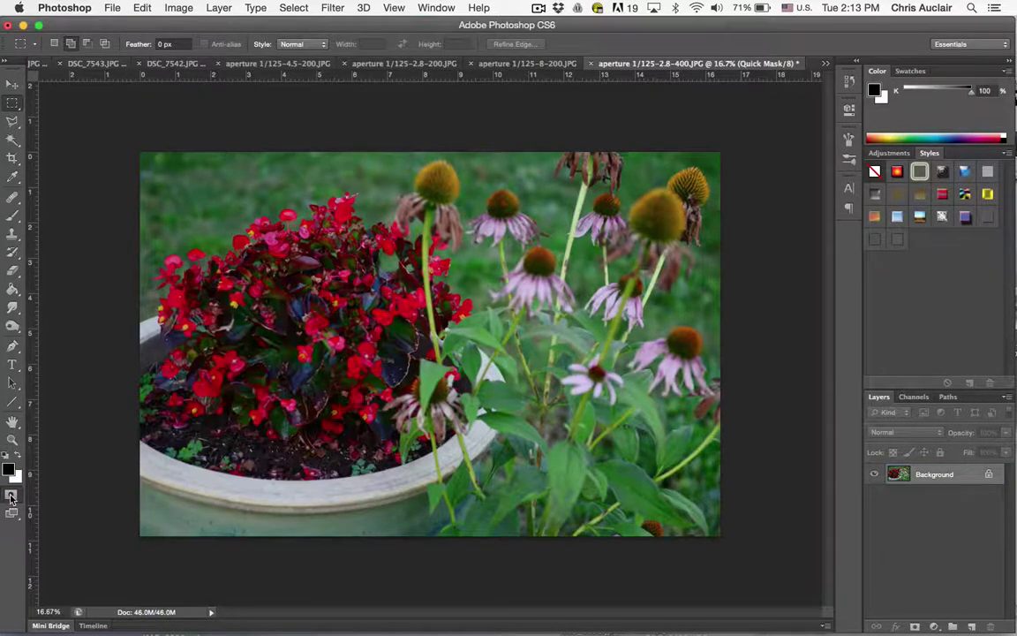
left_click(11, 222)
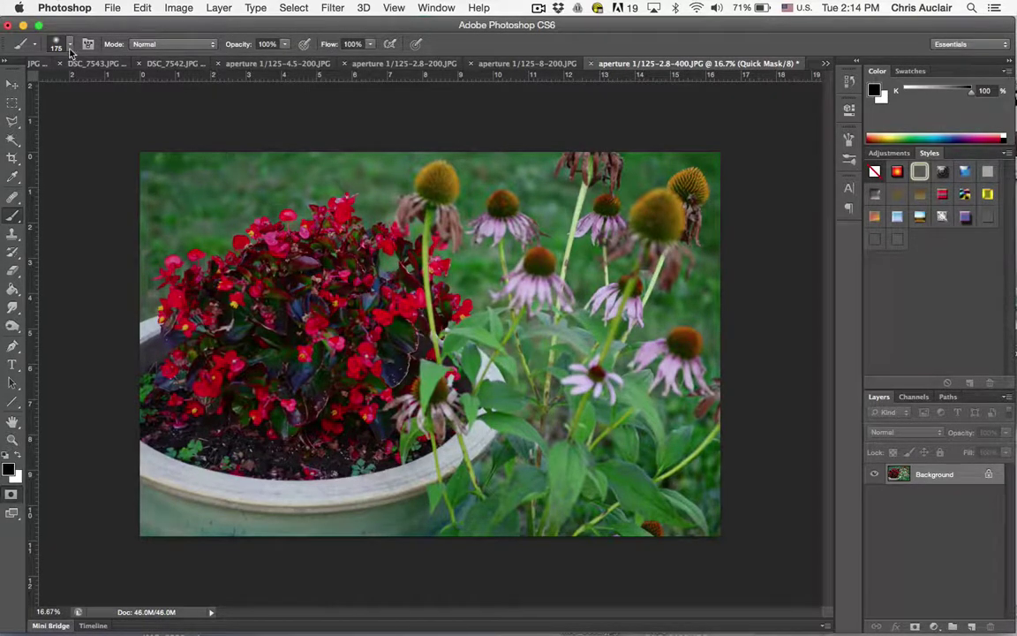
key("l")
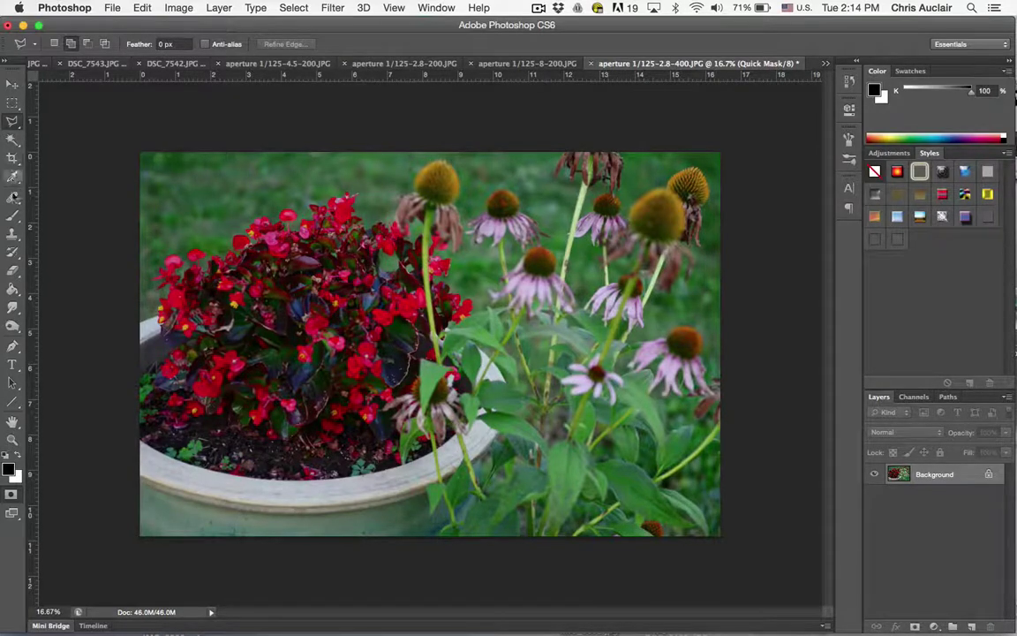
left_click(15, 217)
- Choose the hard round 175 px brush tip with 100% hardness
left_click(59, 43)
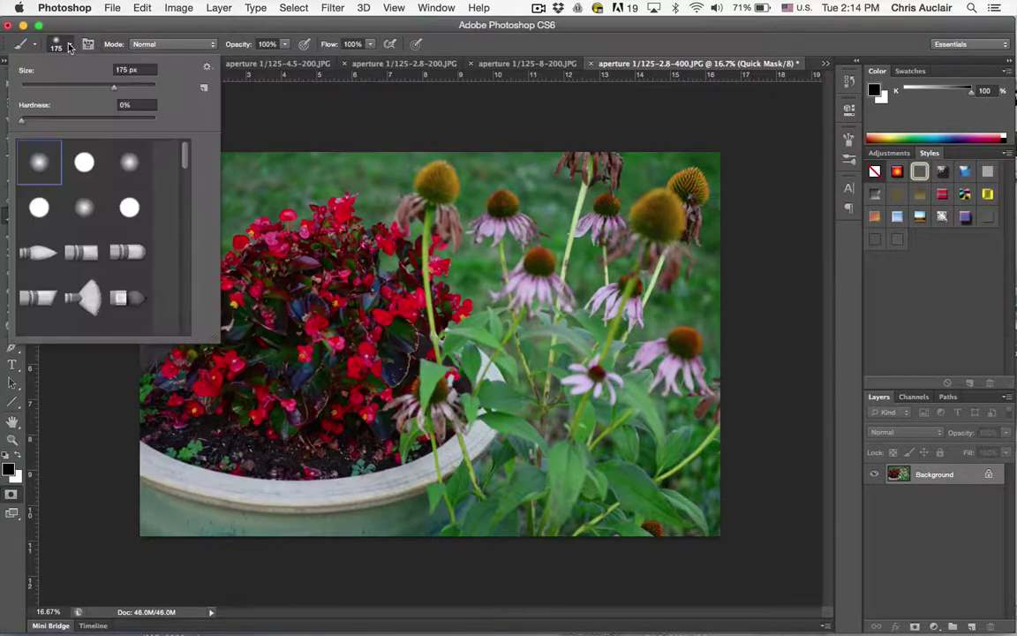
left_click(36, 161)
left_click(83, 163)
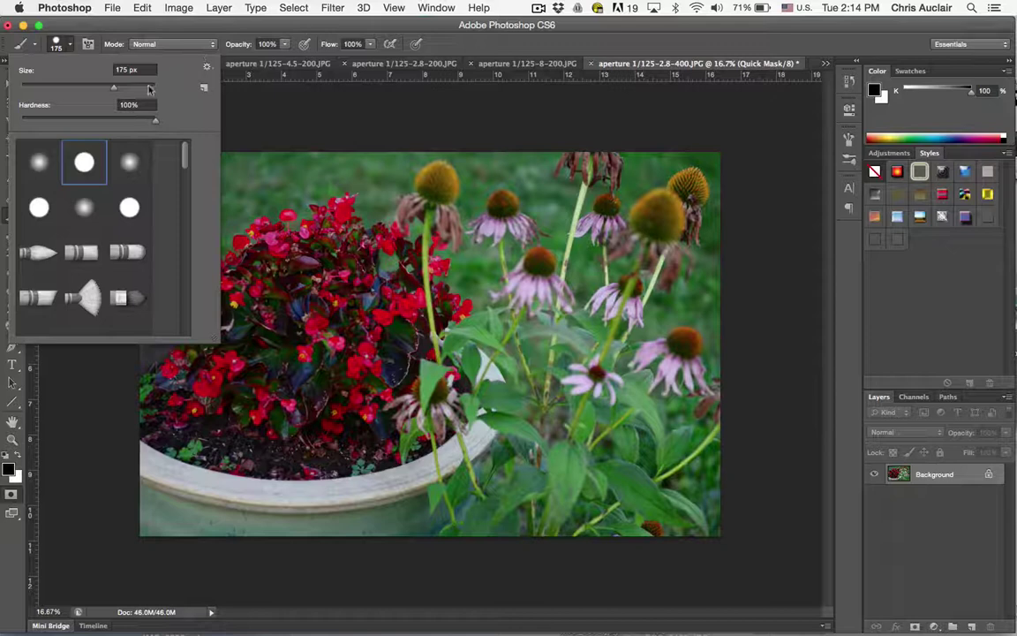
left_click(179, 28)
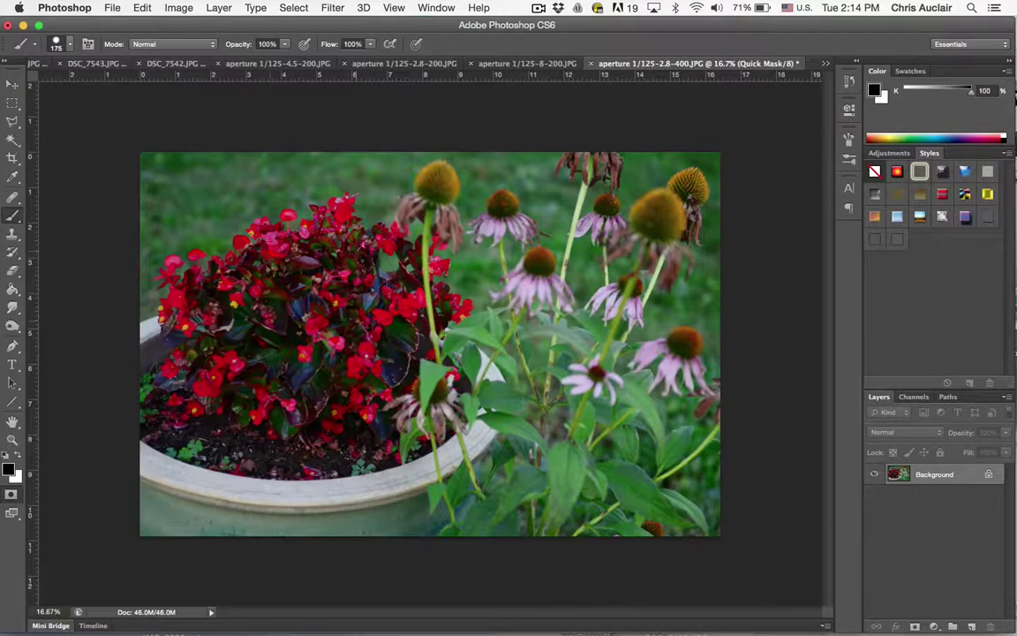
mouse_move(246, 232)
left_mouse_down()
mouse_move(446, 354)
mouse_move(322, 234)
mouse_move(322, 168)
mouse_move(507, 273)
mouse_move(314, 194)
mouse_move(339, 175)
left_mouse_up()
key("super+equal")
key("super+equal")
key("super+equal")
key("super+equal")
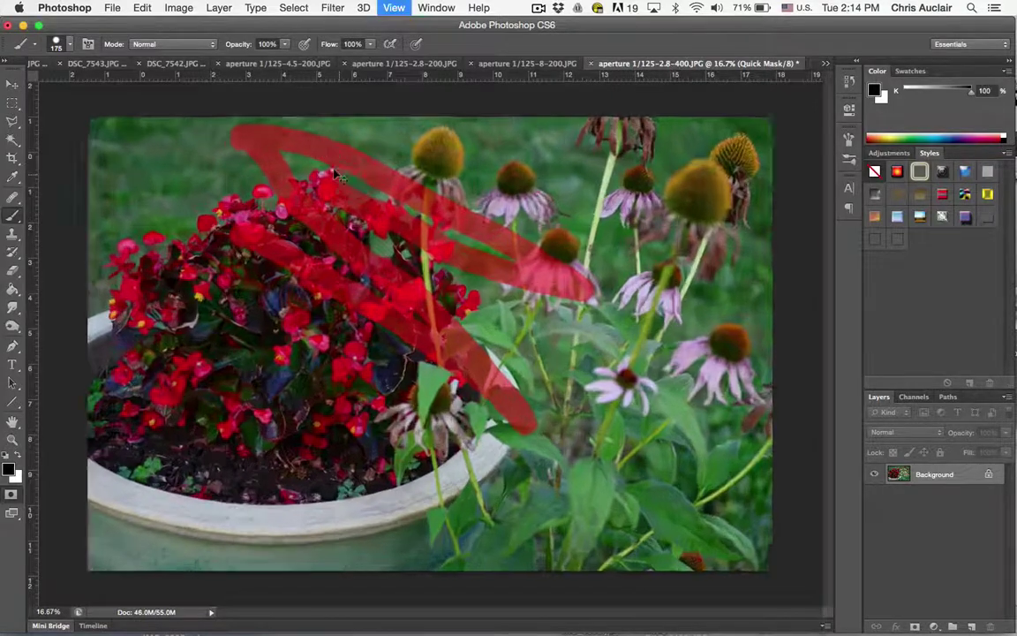
scroll(569, 212, "up", 5)
scroll(570, 212, "right", 2)
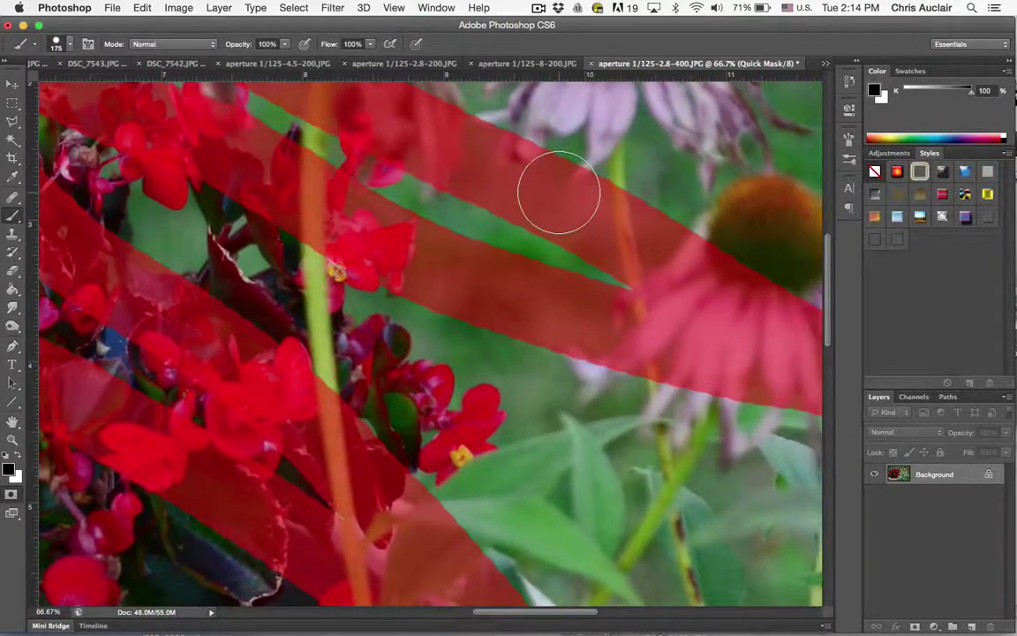
key("super+z")
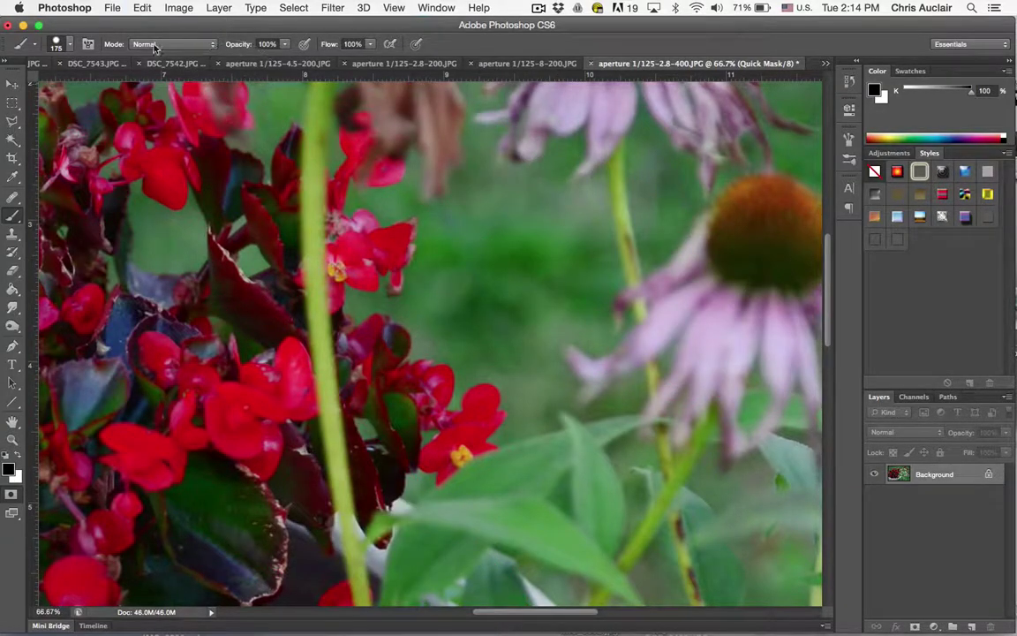
left_click(68, 44)
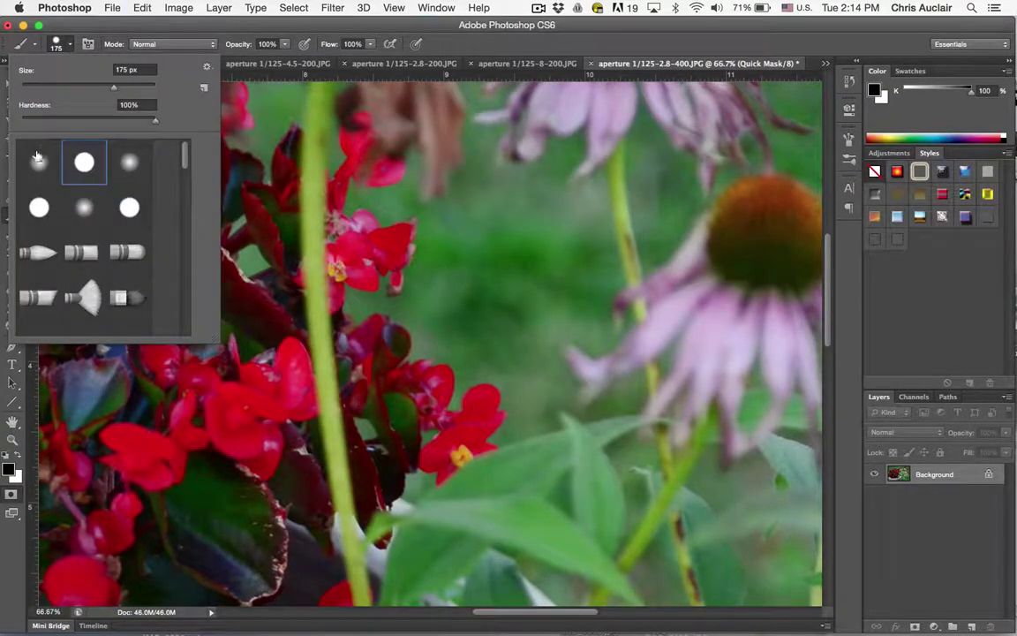
mouse_move(377, 176)
left_mouse_down()
mouse_move(589, 292)
mouse_move(547, 374)
mouse_move(402, 355)
mouse_move(295, 318)
mouse_move(265, 259)
mouse_move(263, 221)
mouse_move(422, 287)
left_mouse_up()
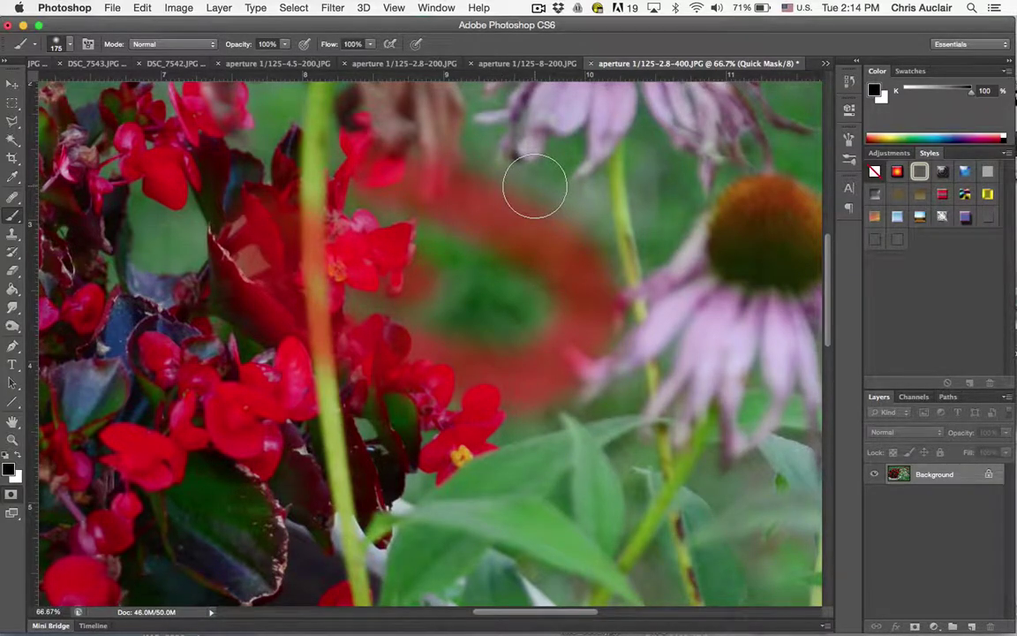
key("super+z")
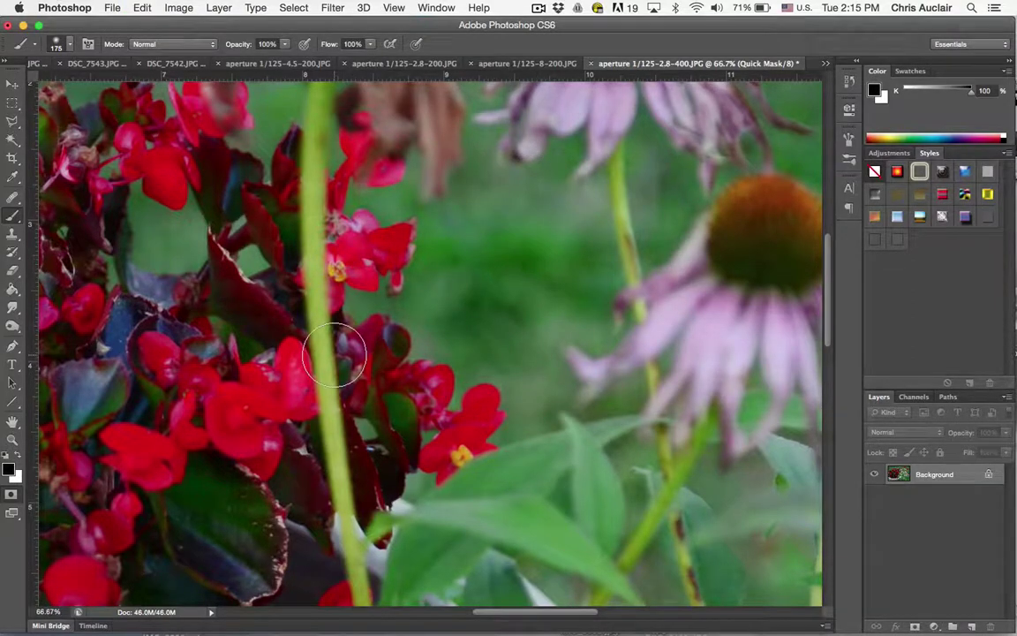
key("super+minus")
key("super+minus")
key("super+minus")
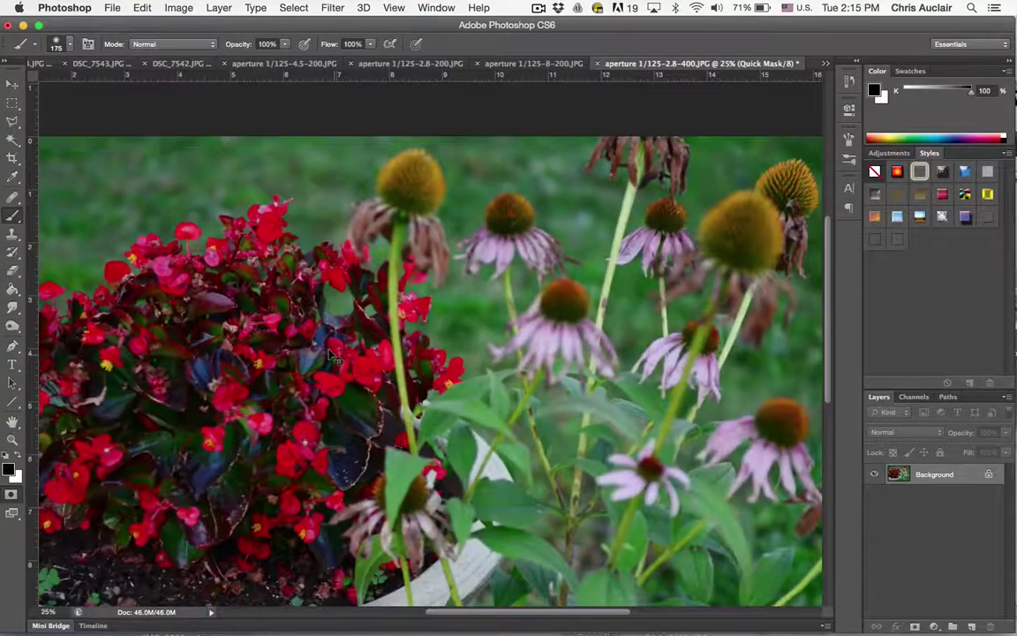
- Zoom out to the whole pot and paint quick mask over its left edge and rim with a larger brush
key("super+plus")
key("super+plus")
key("super+plus")
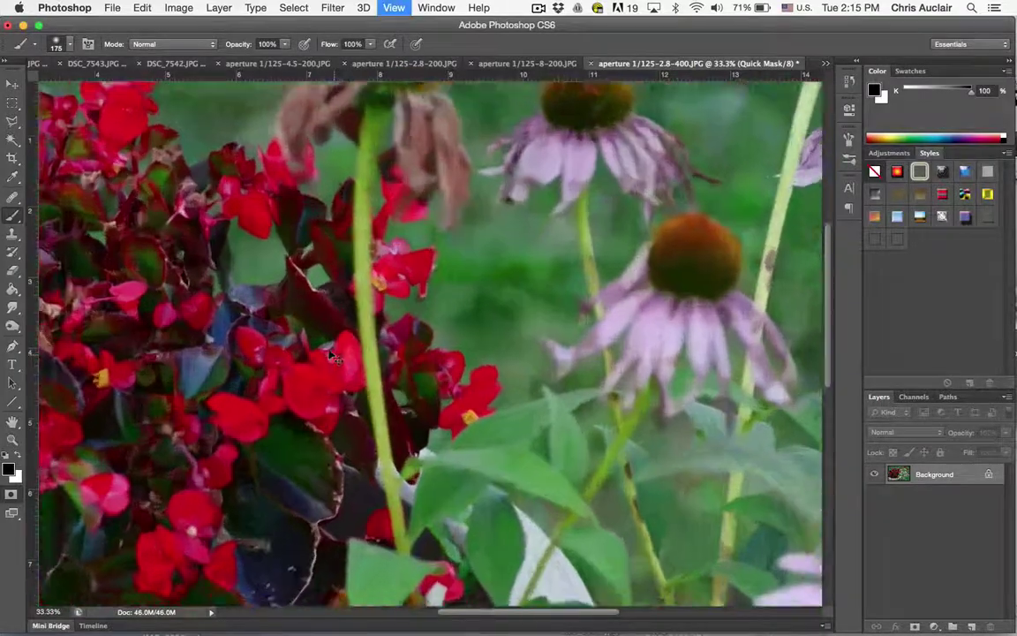
scroll(333, 355, "down", 15)
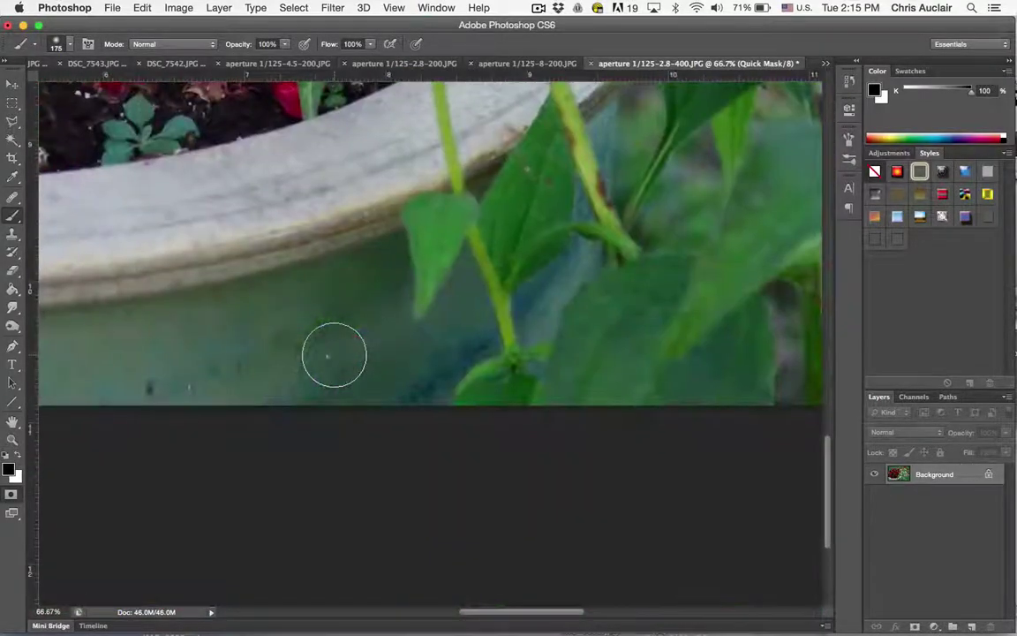
scroll(334, 355, "up", 10)
key("super+minus")
key("super+minus")
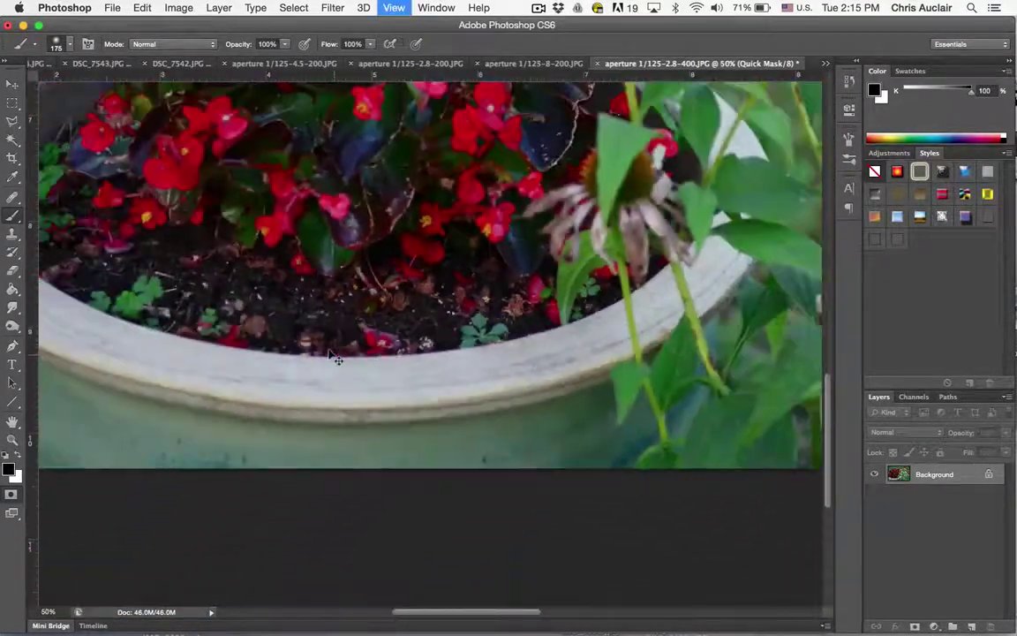
scroll(335, 357, "left", 5)
key("super+minus")
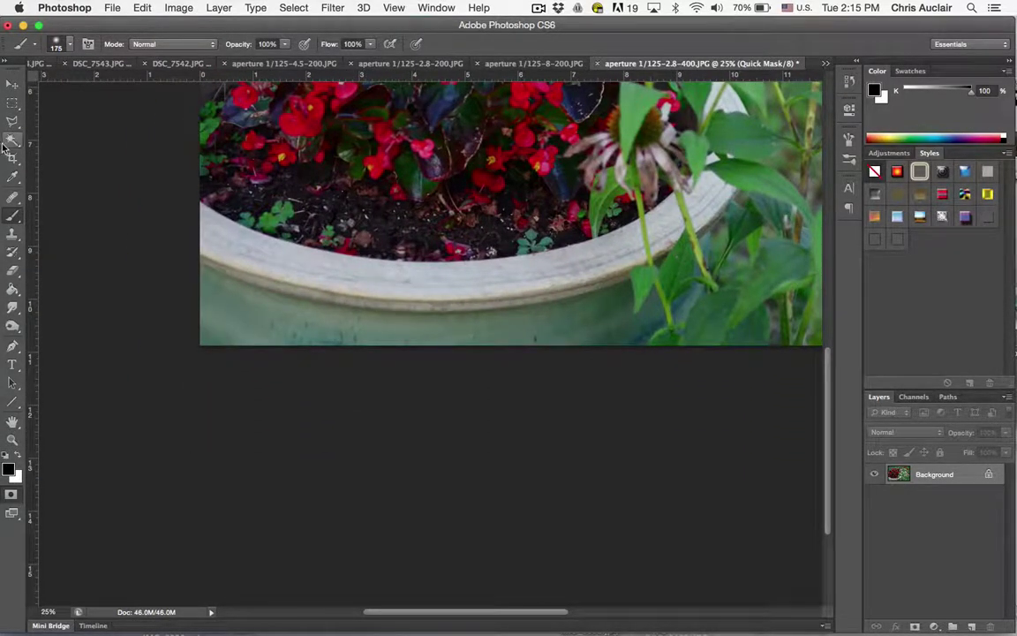
left_click(13, 215)
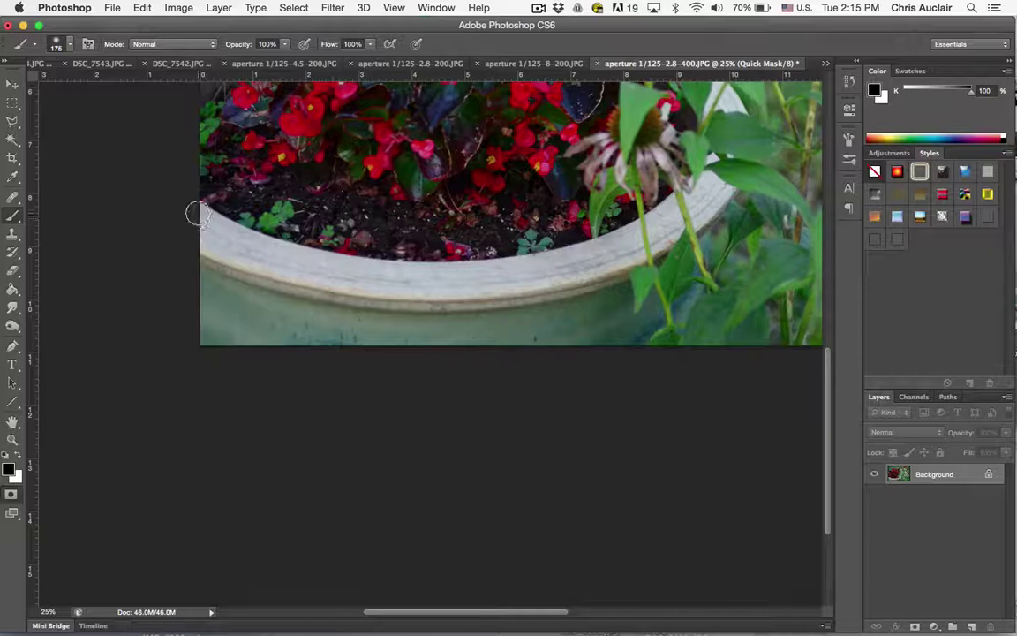
mouse_move(200, 217)
left_mouse_down()
mouse_move(226, 237)
mouse_move(204, 241)
mouse_move(201, 252)
mouse_move(237, 303)
mouse_move(221, 301)
mouse_move(218, 356)
mouse_move(202, 345)
mouse_move(320, 357)
mouse_move(223, 331)
mouse_move(324, 327)
mouse_move(285, 310)
mouse_move(256, 278)
mouse_move(375, 316)
mouse_move(314, 313)
mouse_move(349, 335)
mouse_move(376, 338)
mouse_move(300, 319)
mouse_move(423, 332)
mouse_move(407, 330)
mouse_move(442, 316)
mouse_move(431, 308)
mouse_move(432, 328)
mouse_move(447, 336)
mouse_move(504, 344)
mouse_move(376, 338)
mouse_move(571, 340)
mouse_move(505, 340)
mouse_move(526, 315)
mouse_move(562, 309)
mouse_move(524, 319)
mouse_move(533, 321)
mouse_move(500, 320)
left_mouse_up()
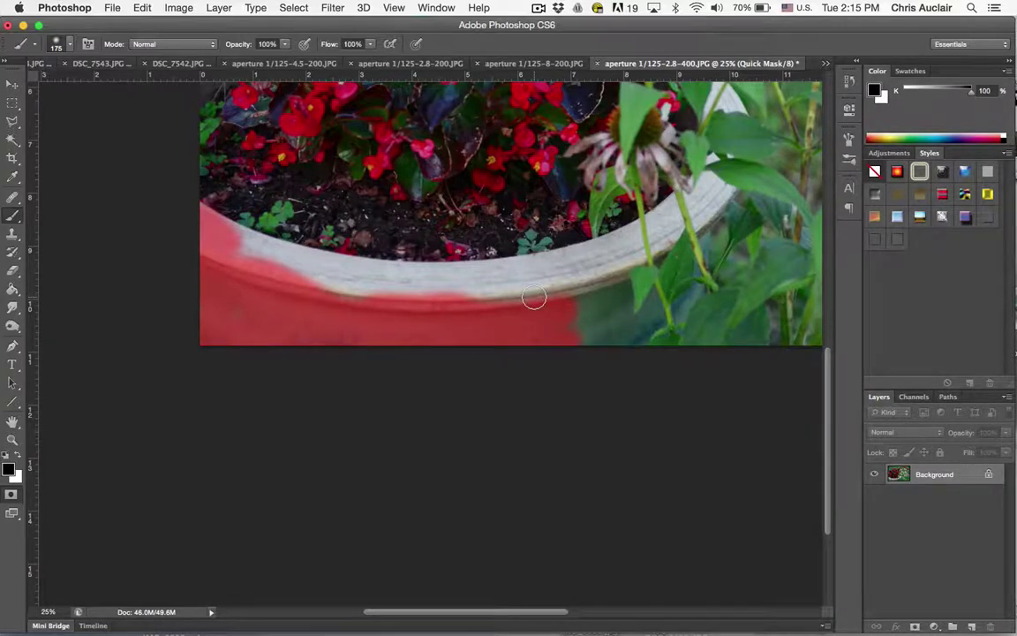
key("bracketright")
key("bracketright")
key("bracketright")
key("bracketright")
key("bracketright")
key("bracketright")
left_click(535, 298)
mouse_move(535, 297)
left_mouse_down()
mouse_move(382, 299)
mouse_move(232, 262)
mouse_move(342, 316)
mouse_move(477, 327)
mouse_move(589, 289)
mouse_move(563, 295)
mouse_move(603, 348)
mouse_move(560, 307)
mouse_move(626, 256)
mouse_move(601, 260)
mouse_move(627, 240)
mouse_move(625, 257)
mouse_move(668, 219)
left_mouse_up()
- With a smaller brush, mask the leftover white patches along the pot's rim
key("bracketleft")
key("bracketleft")
key("bracketleft")
key("bracketleft")
key("bracketleft")
key("bracketleft")
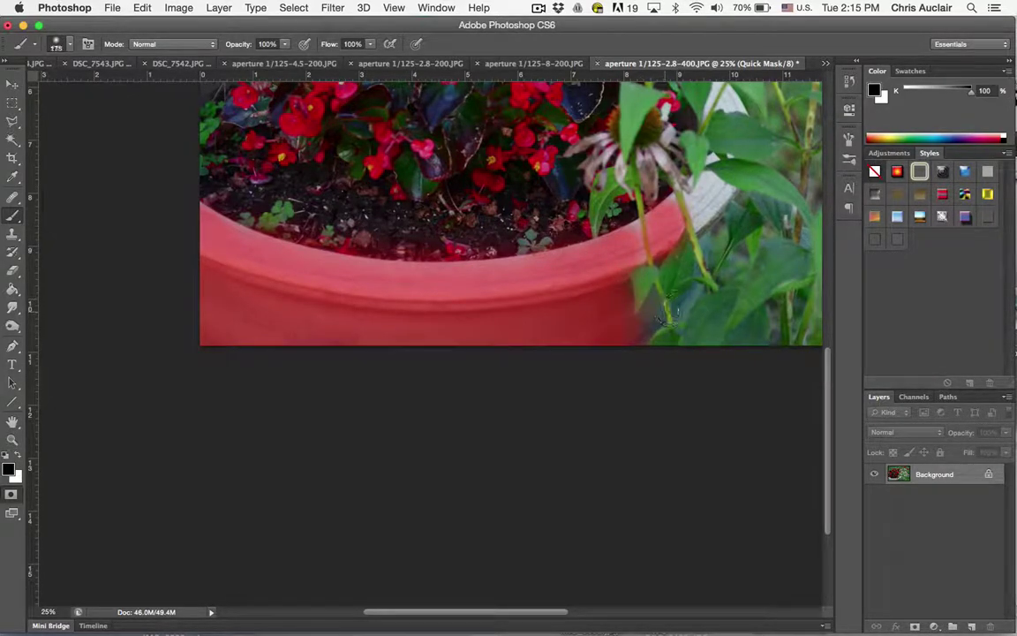
left_click(680, 313)
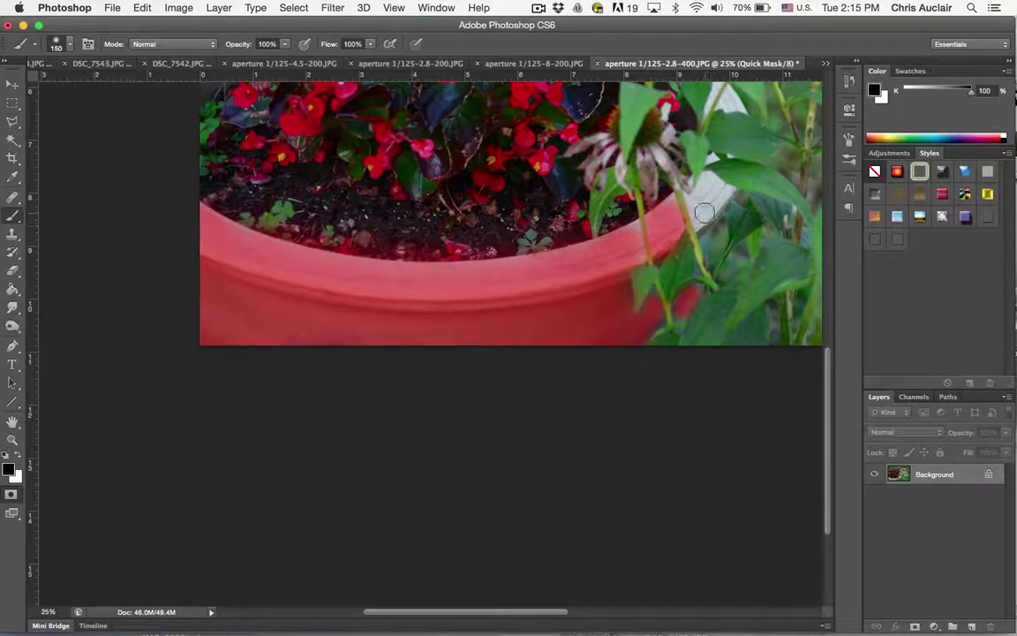
mouse_move(704, 212)
left_mouse_down()
mouse_move(709, 188)
mouse_move(696, 200)
mouse_move(704, 205)
left_mouse_up()
scroll(699, 204, "up", 5)
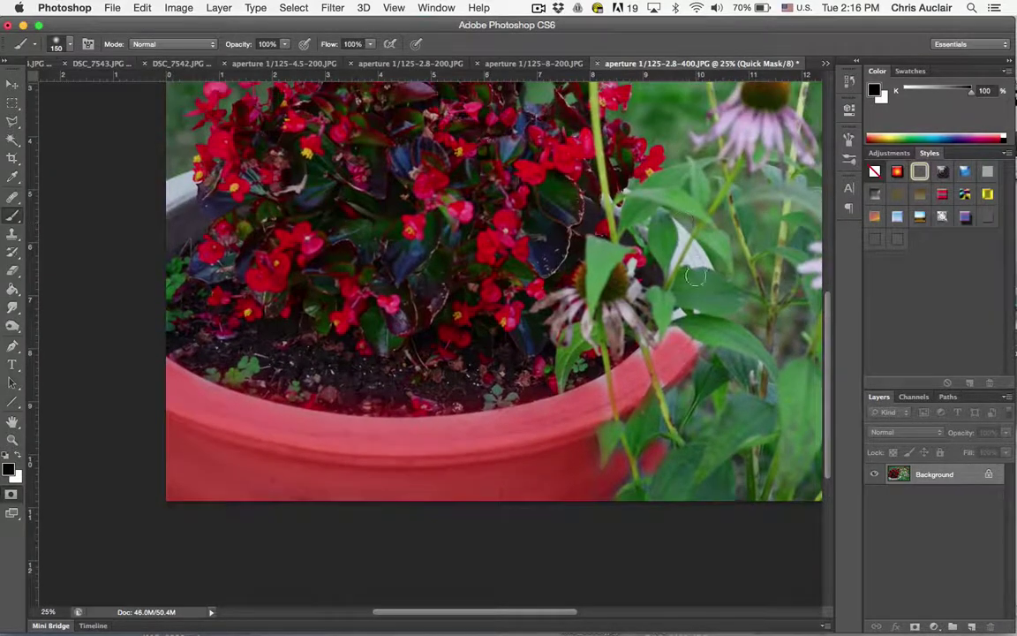
left_click_drag(697, 254, 676, 265)
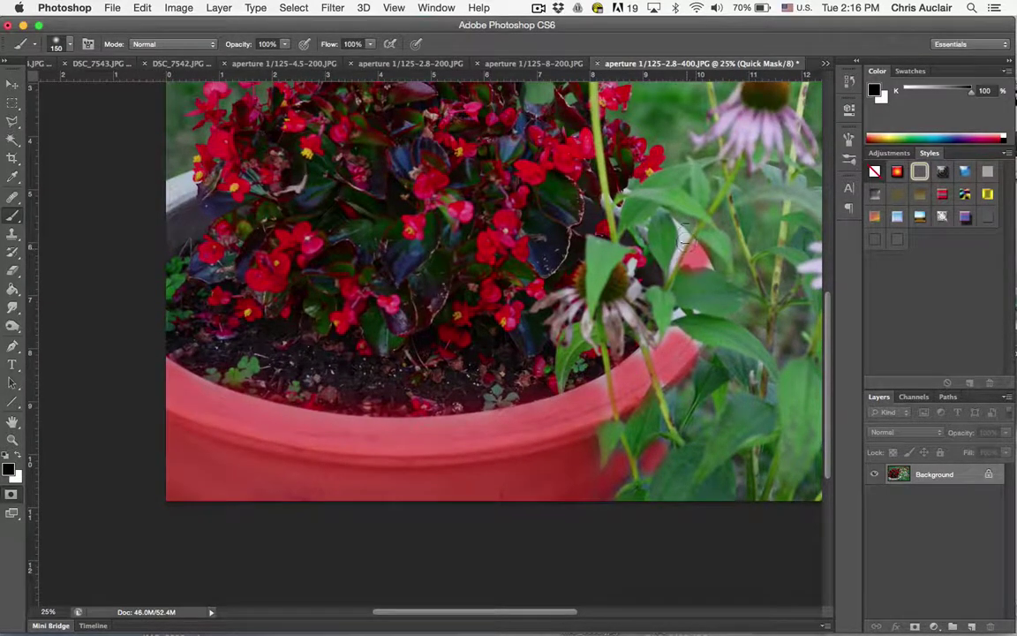
scroll(180, 268, "up", 3)
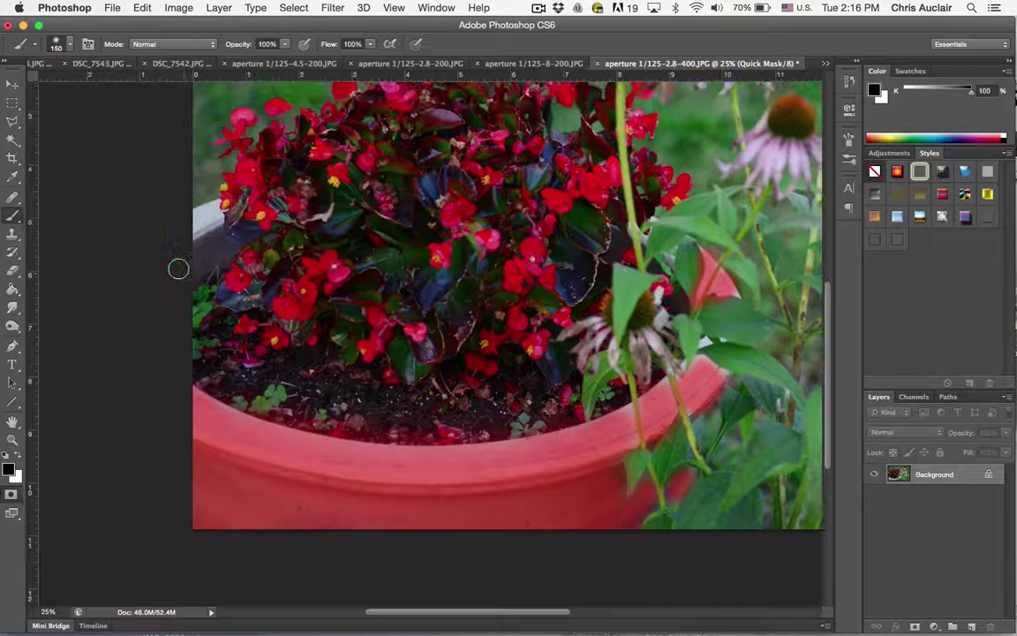
mouse_move(256, 253)
left_mouse_down()
mouse_move(247, 247)
mouse_move(258, 280)
left_mouse_up()
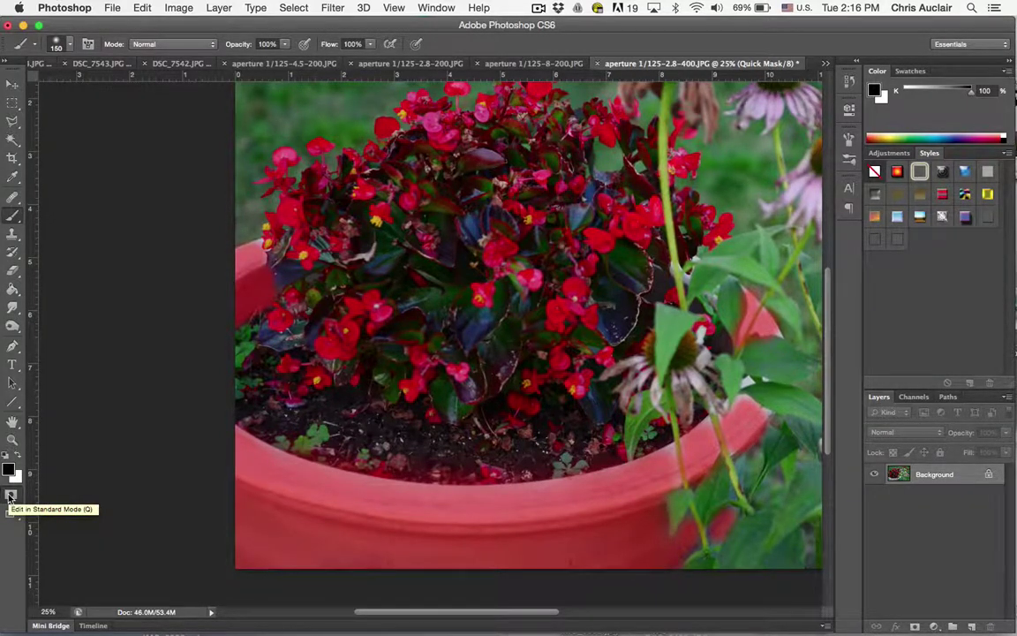
- Convert the quick mask to a selection, then try a darkening Curves adjustment and cancel it
left_click(11, 497)
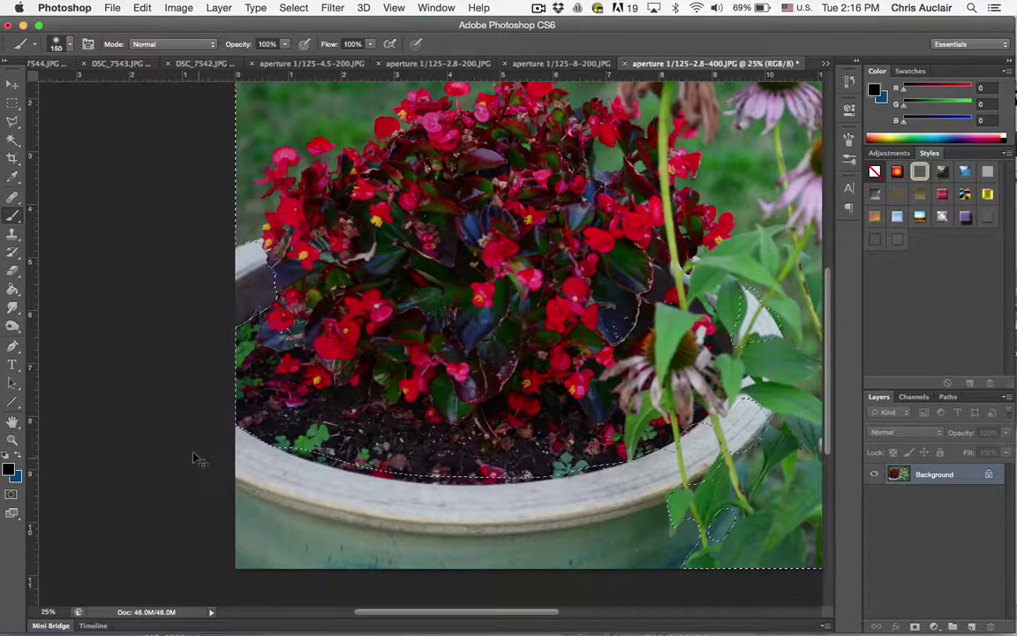
key("ctrl+m")
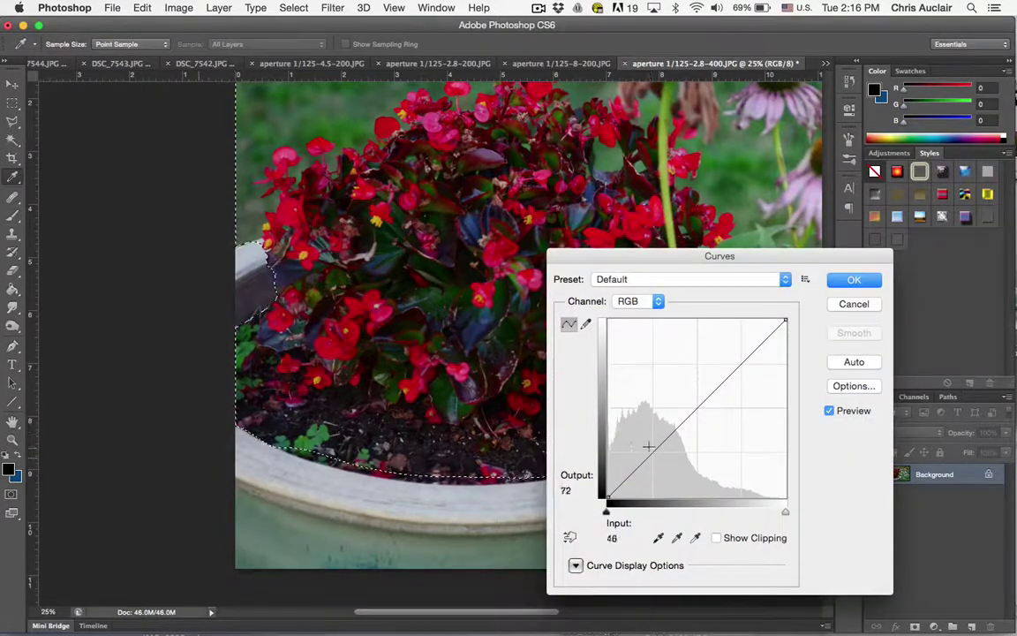
left_click_drag(648, 447, 685, 480)
left_click_drag(609, 257, 841, 203)
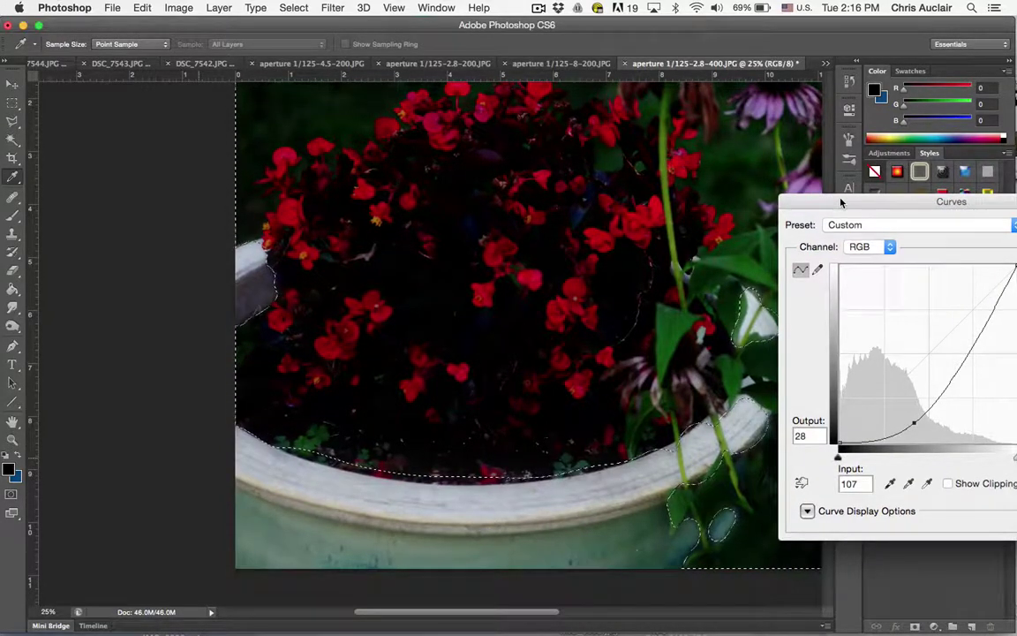
key("Escape")
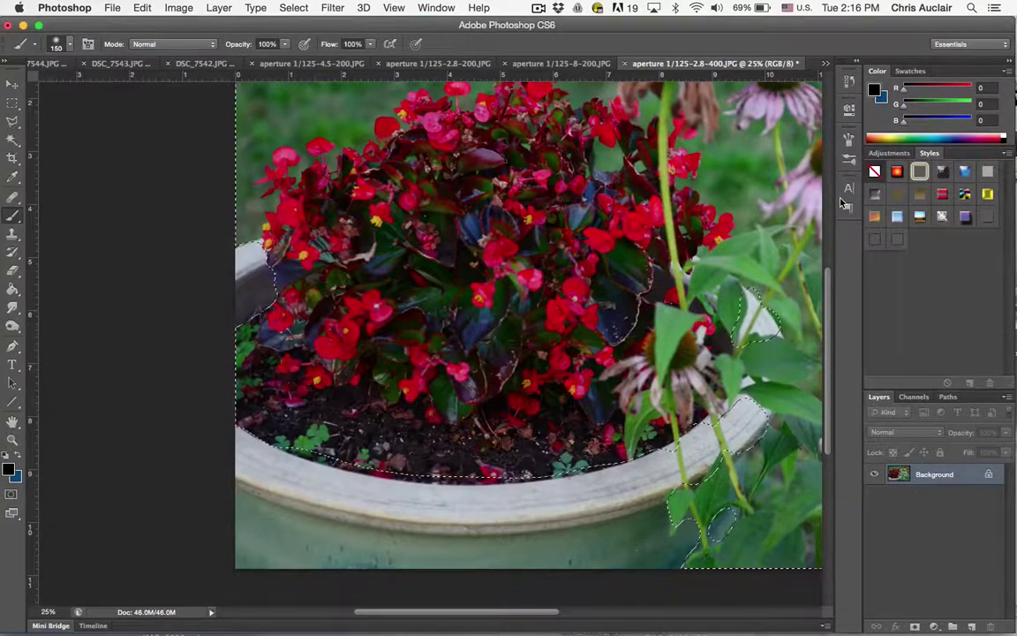
- Invert the selection to the pot and apply Levels with black input 31 and midtones 0.92
left_click(293, 8)
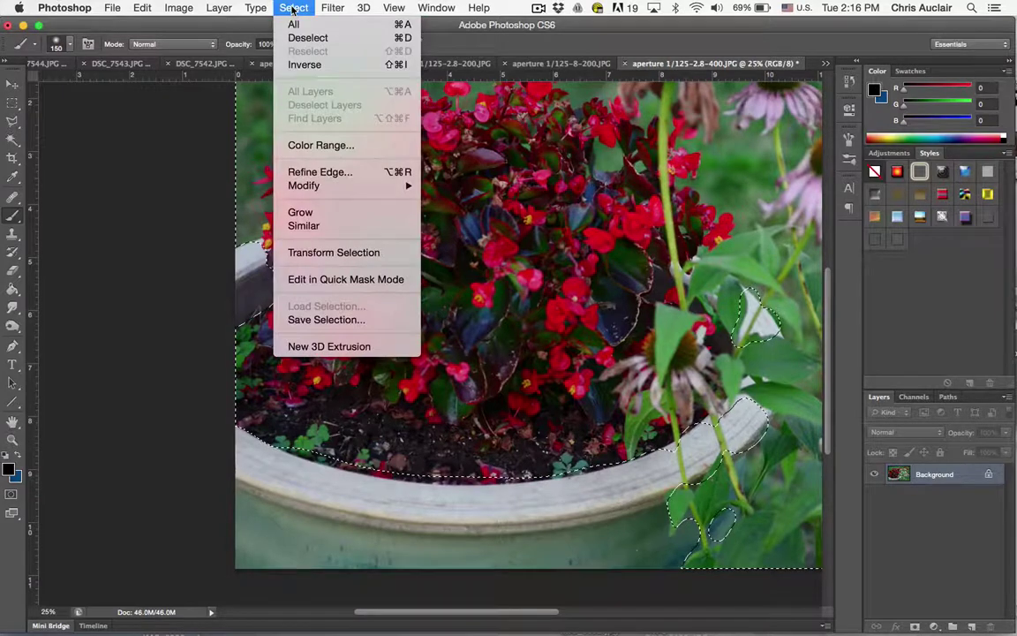
left_click(294, 65)
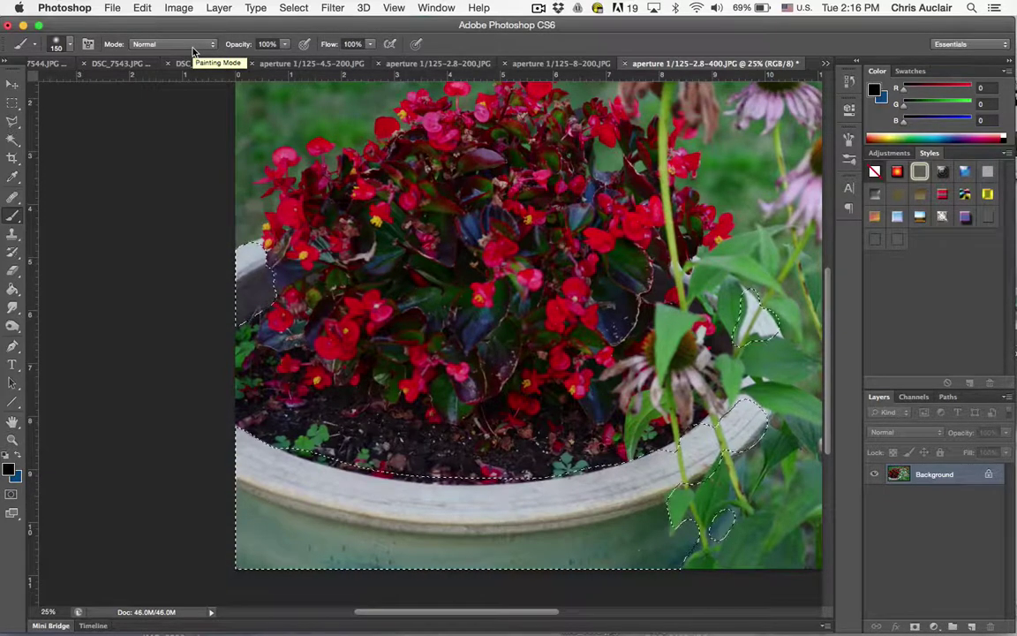
key("super+l")
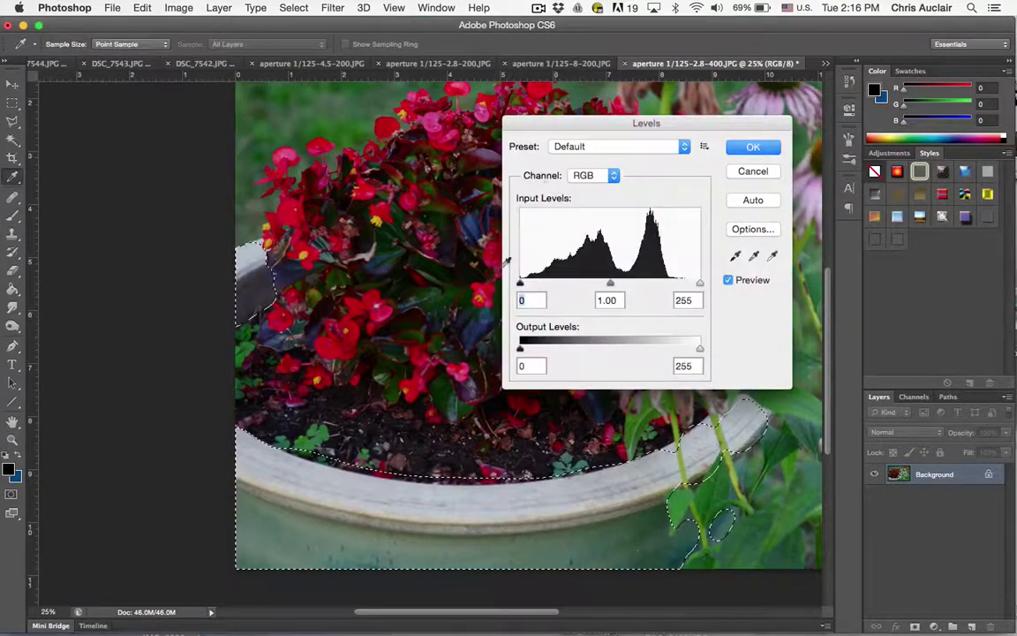
left_click_drag(518, 287, 542, 293)
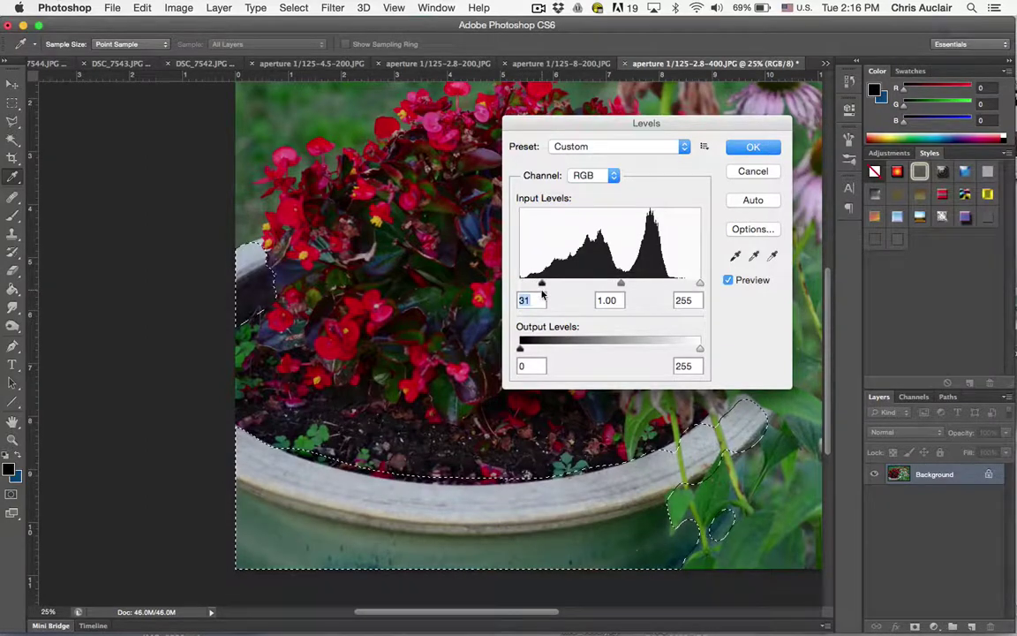
left_click_drag(623, 287, 645, 287)
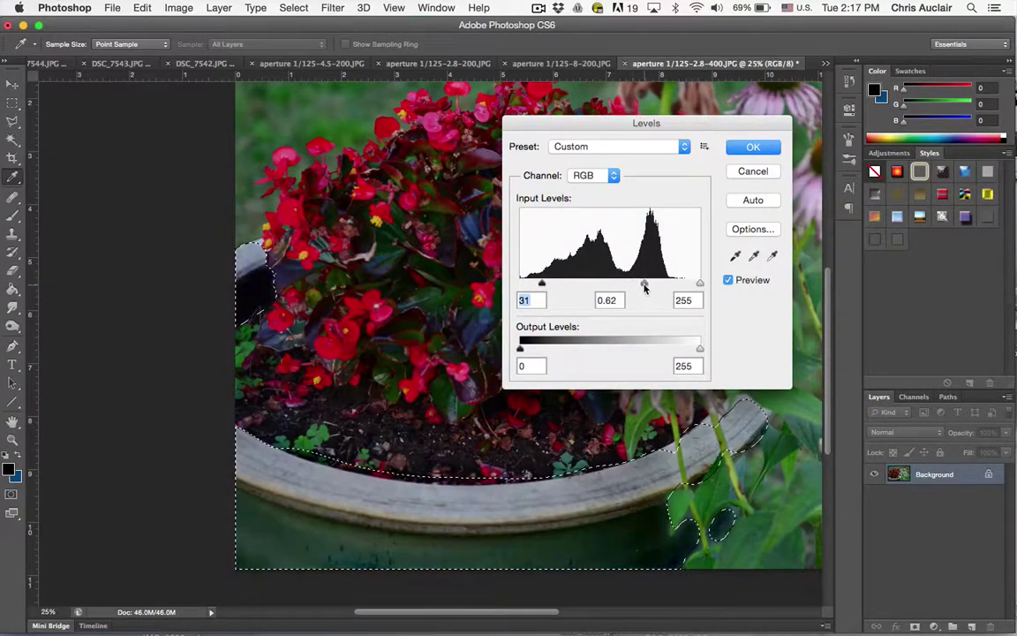
left_click_drag(618, 122, 848, 47)
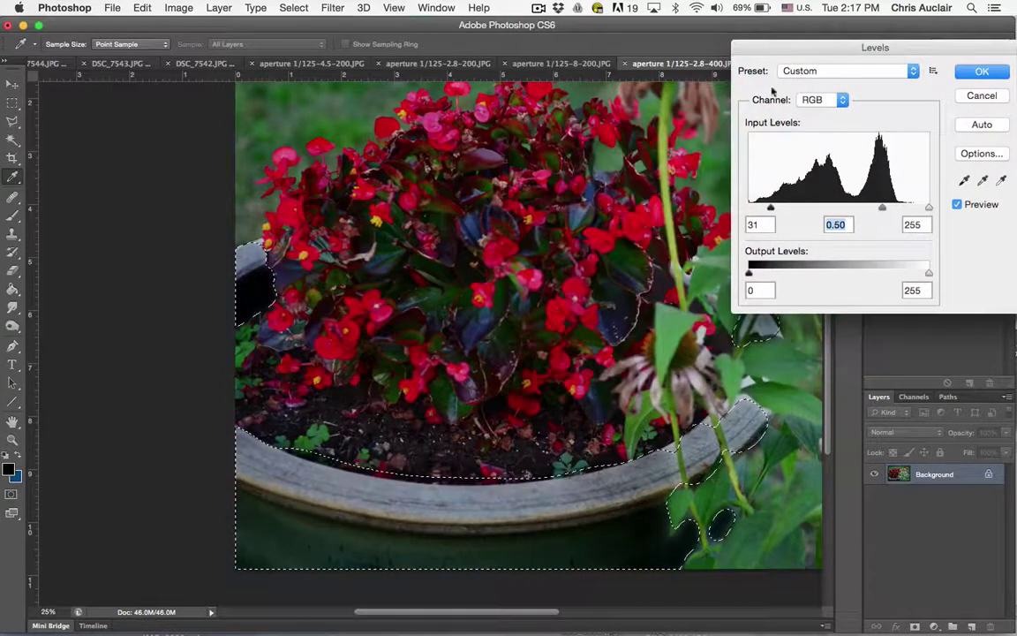
left_click_drag(883, 210, 848, 218)
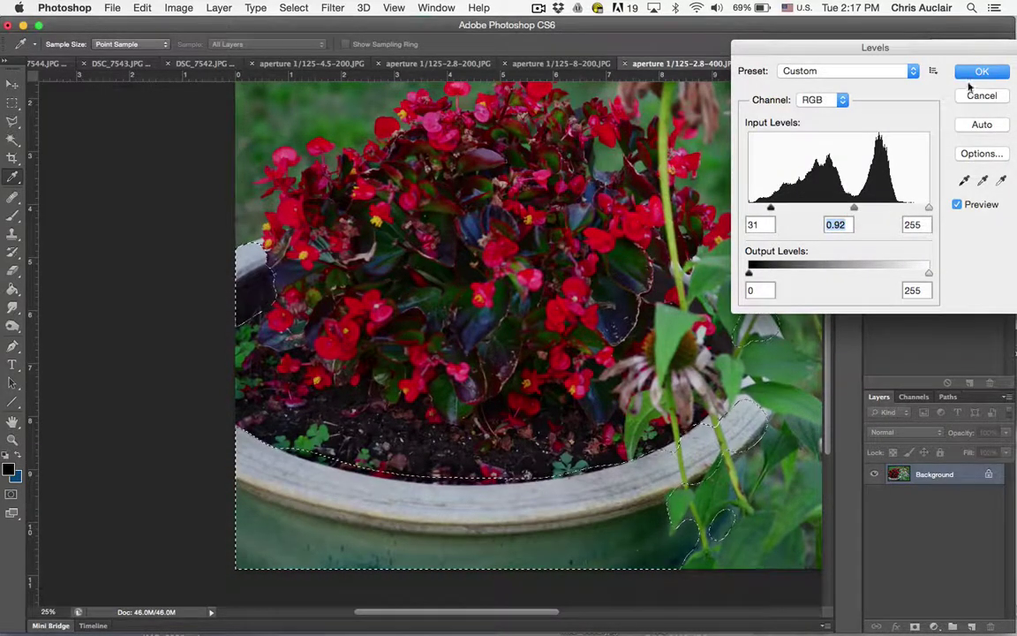
left_click(975, 74)
key("b")
key("super+minus")
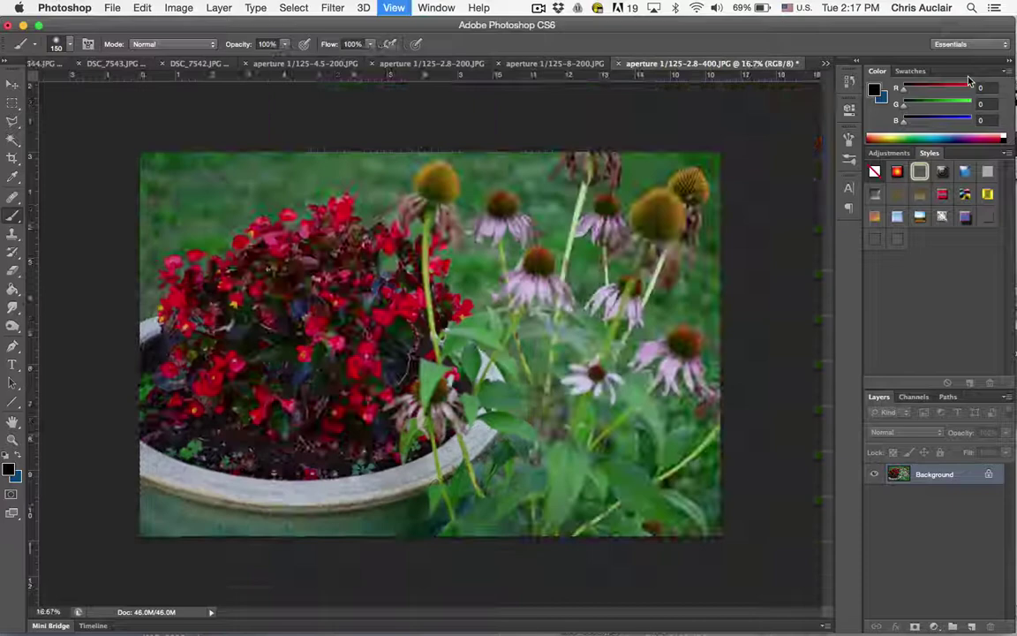
key("super+plus")
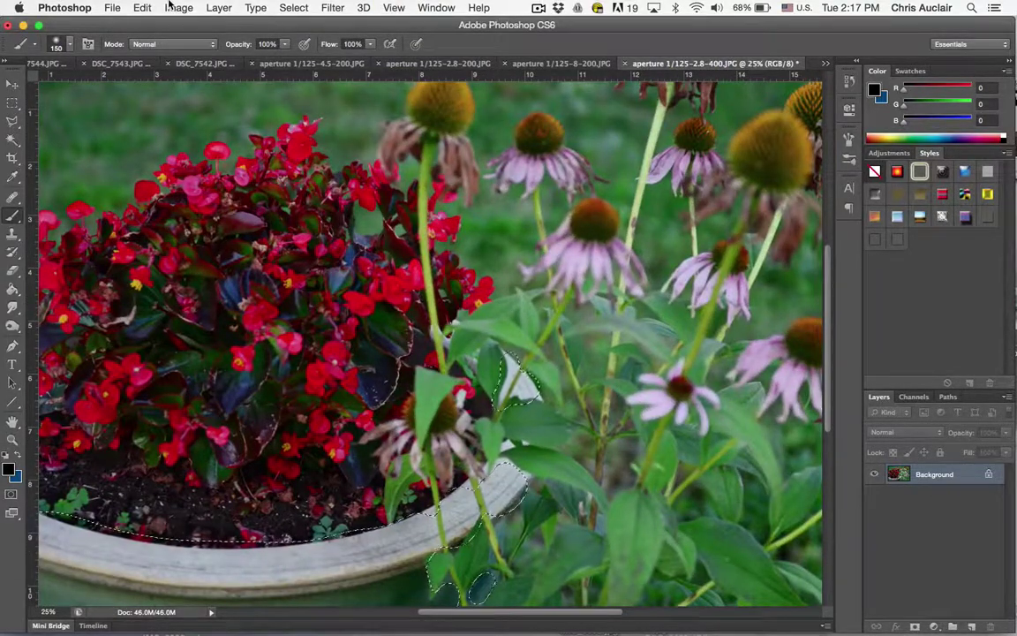
- Shift the selected pot's hue by -180 with Hue/Saturation, then undo to compare before and after
left_click(168, 6)
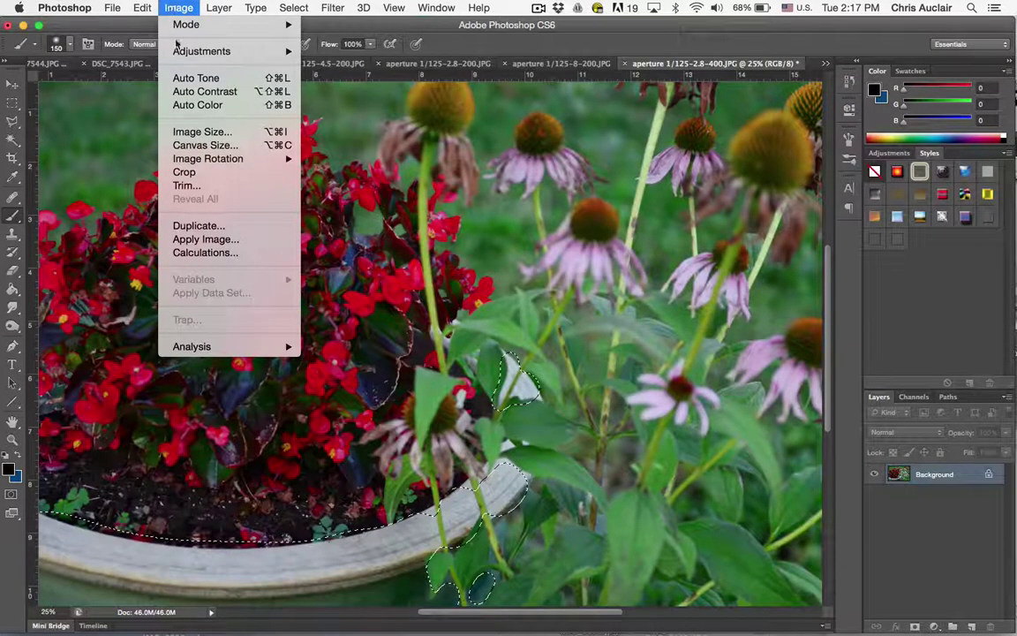
mouse_move(178, 53)
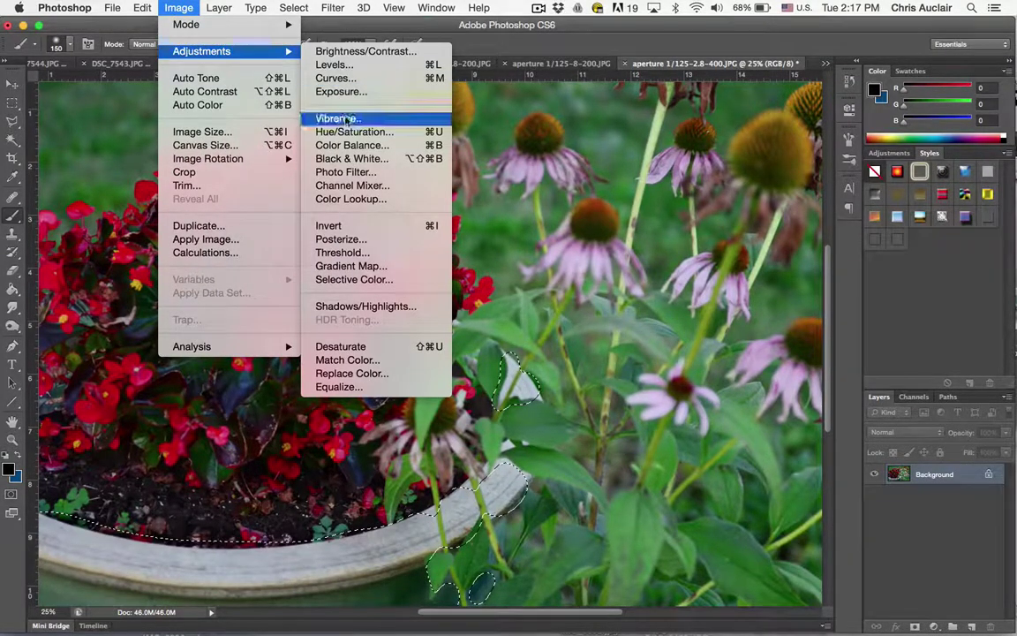
left_click(320, 132)
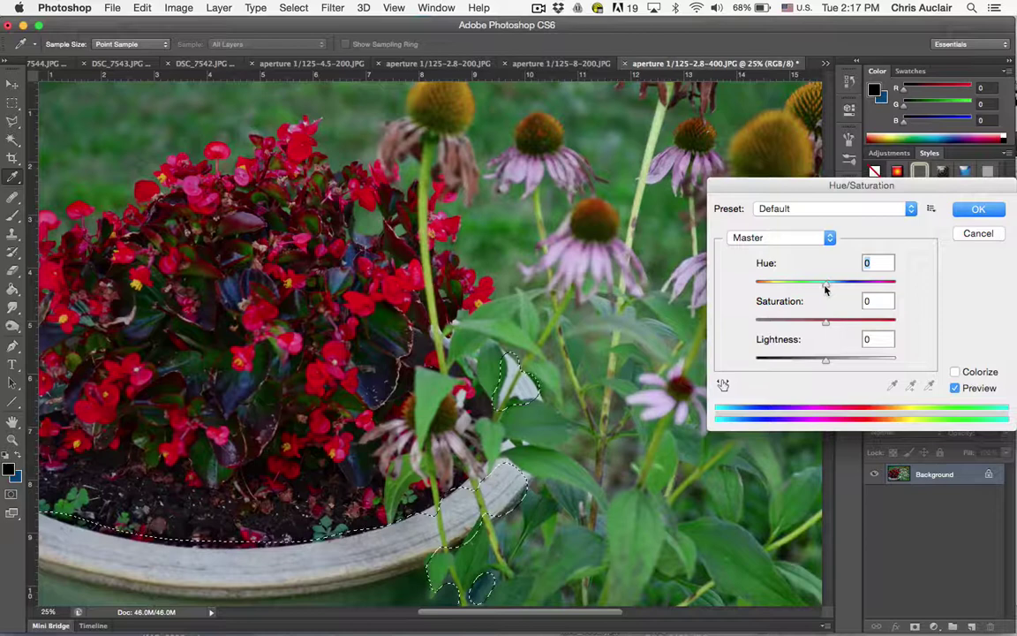
left_click_drag(826, 289, 755, 301)
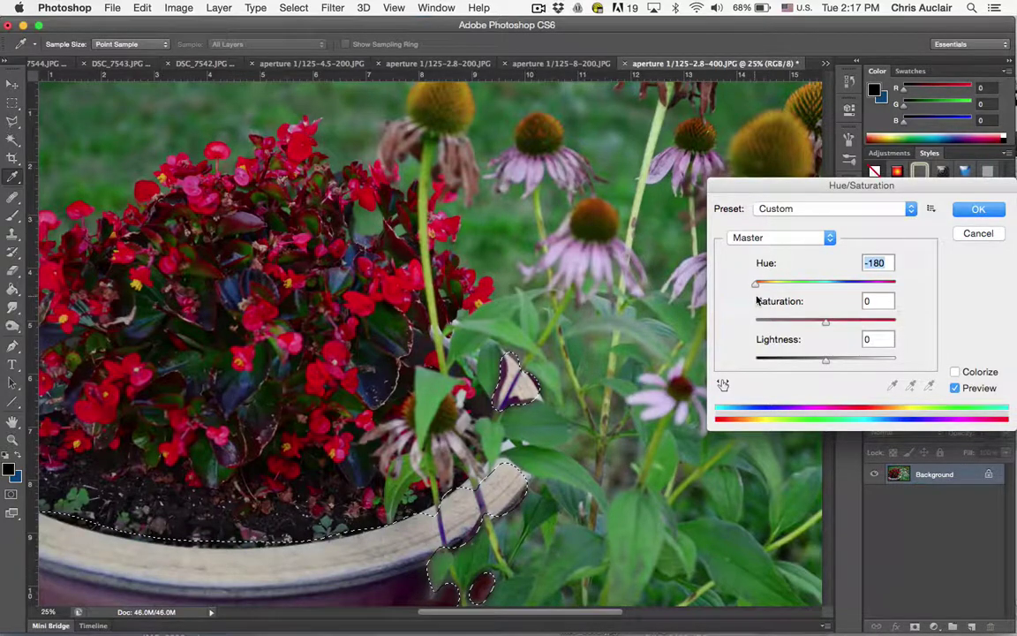
left_click(978, 209)
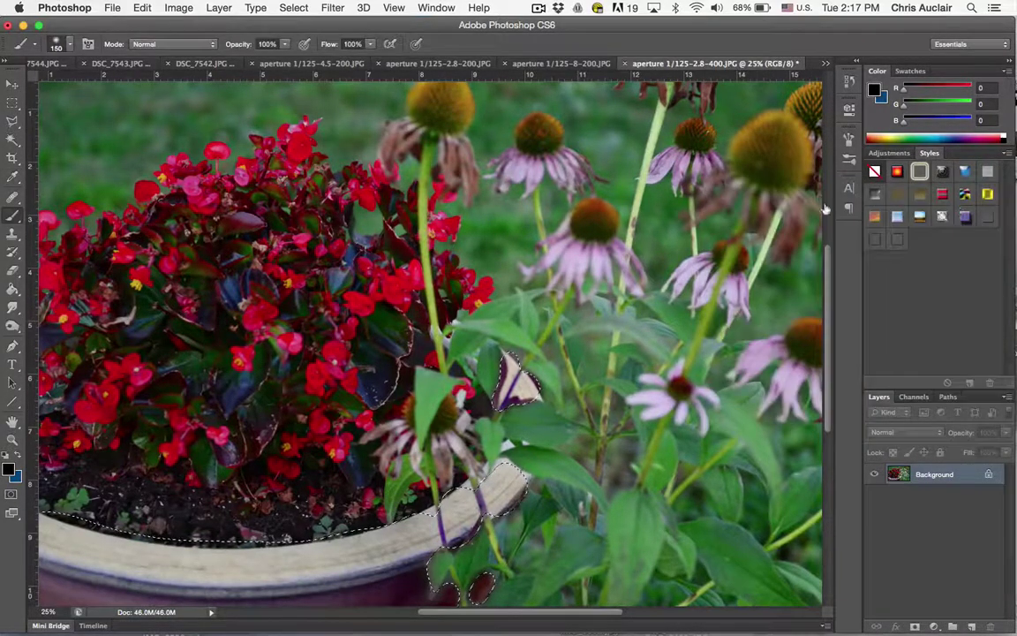
scroll(314, 366, "down", 5)
scroll(313, 366, "left", 2)
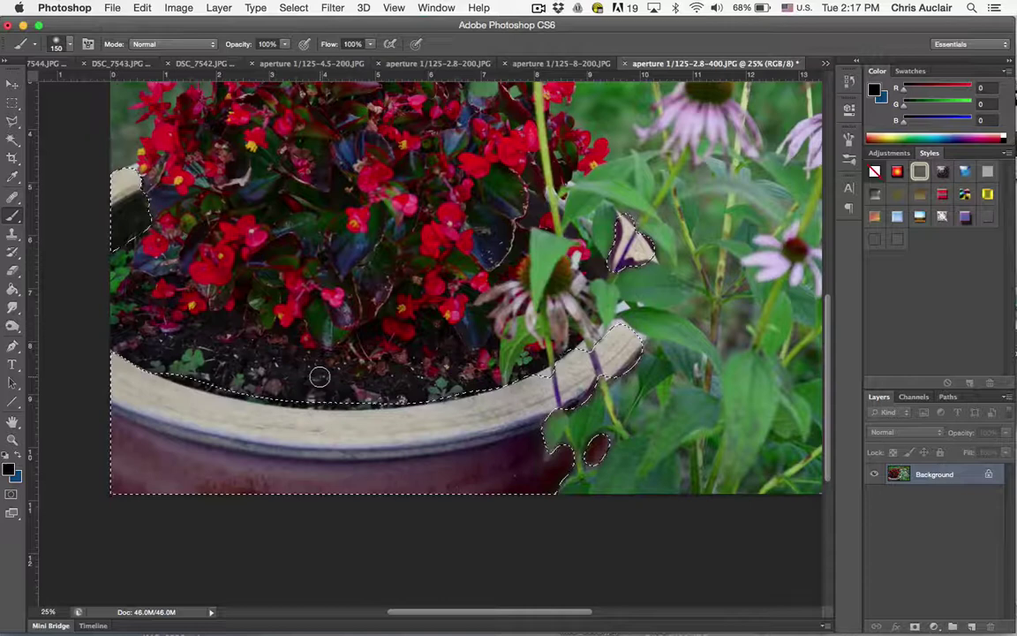
key("super+z")
key("super+z")
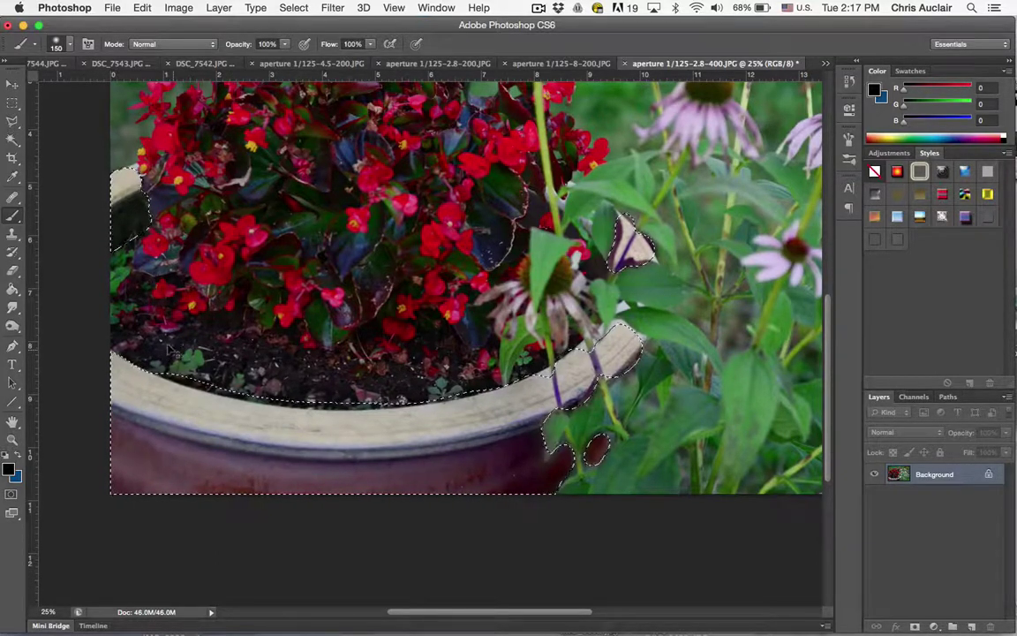
- Apply Hue/Saturation to the pot's Reds with saturation +18 and lightness -21
left_click(167, 7)
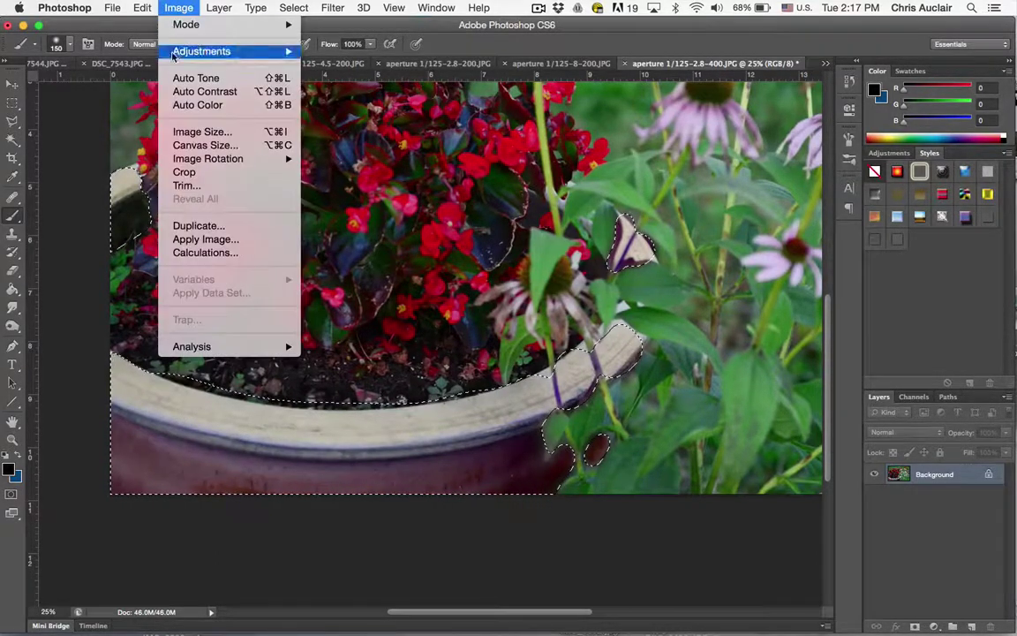
mouse_move(215, 53)
left_click(353, 131)
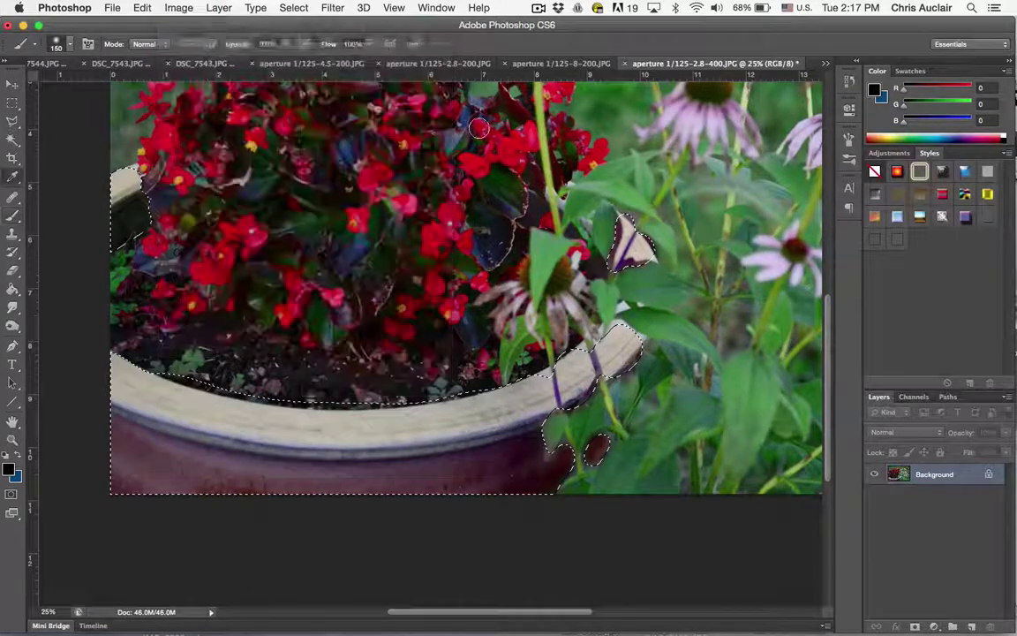
left_click(773, 238)
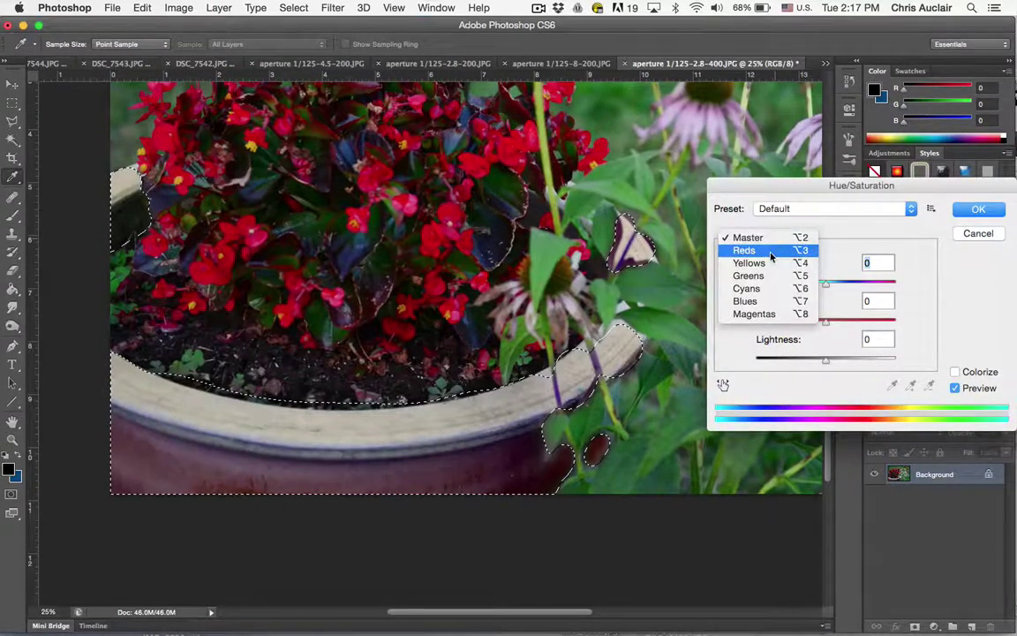
left_click(770, 254)
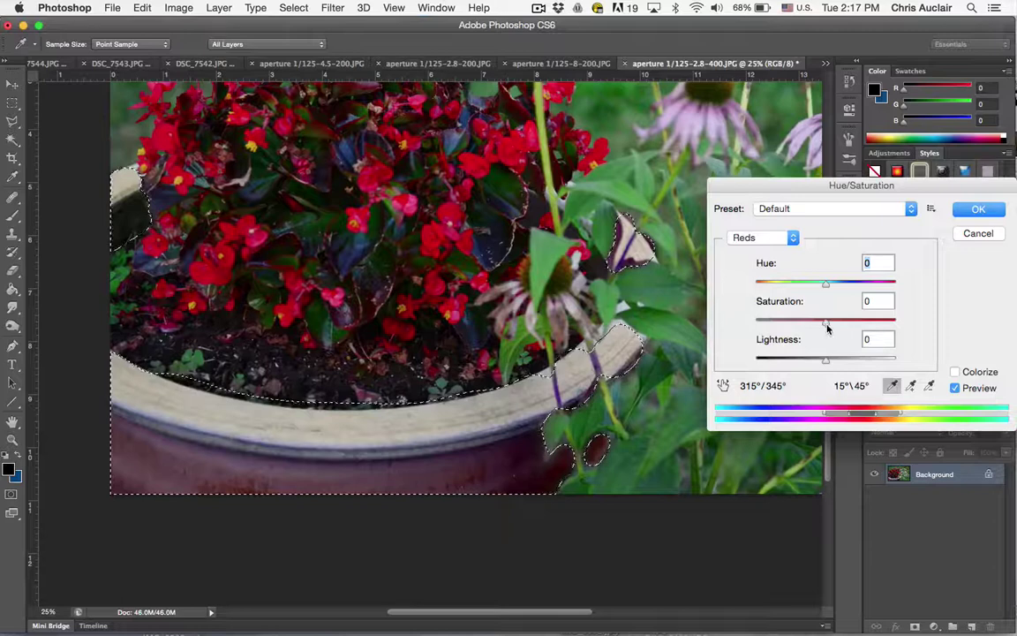
mouse_move(827, 323)
left_mouse_down()
mouse_move(915, 318)
mouse_move(839, 325)
left_mouse_up()
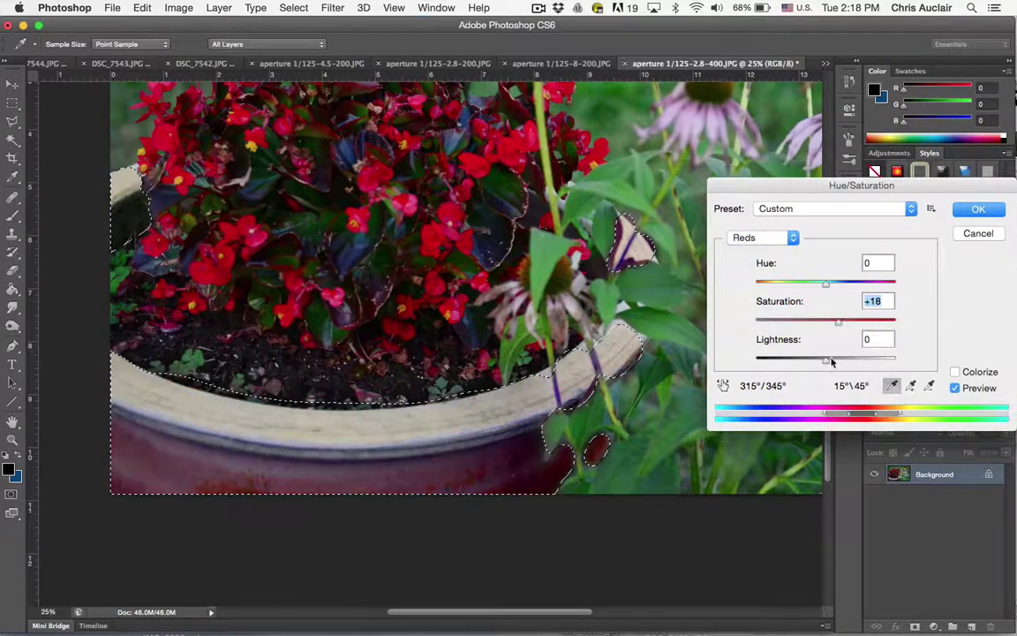
mouse_move(824, 365)
left_mouse_down()
mouse_move(863, 365)
mouse_move(810, 365)
left_mouse_up()
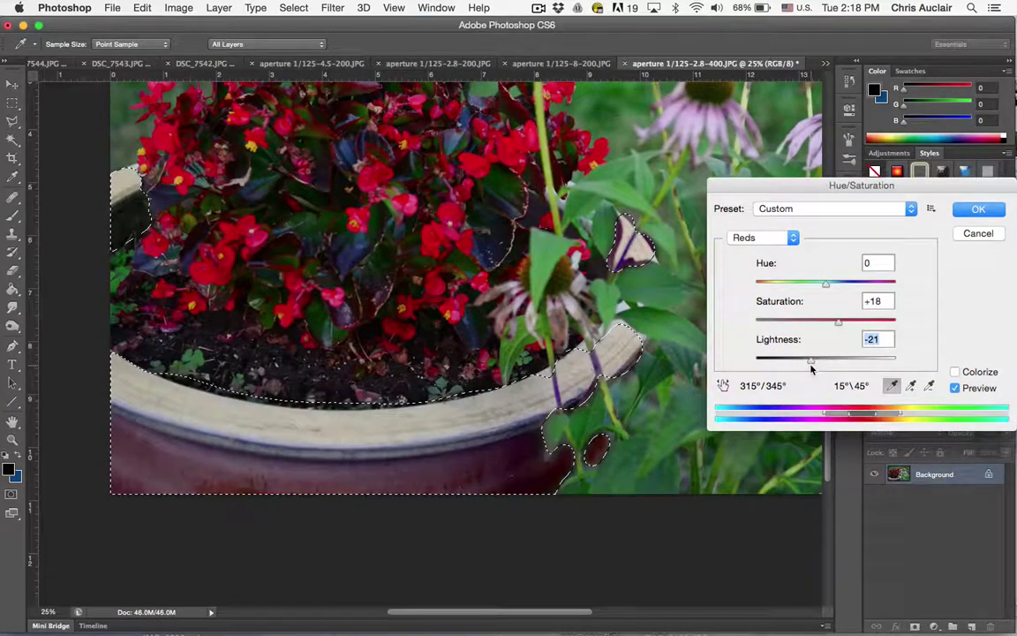
left_click(971, 208)
key("b")
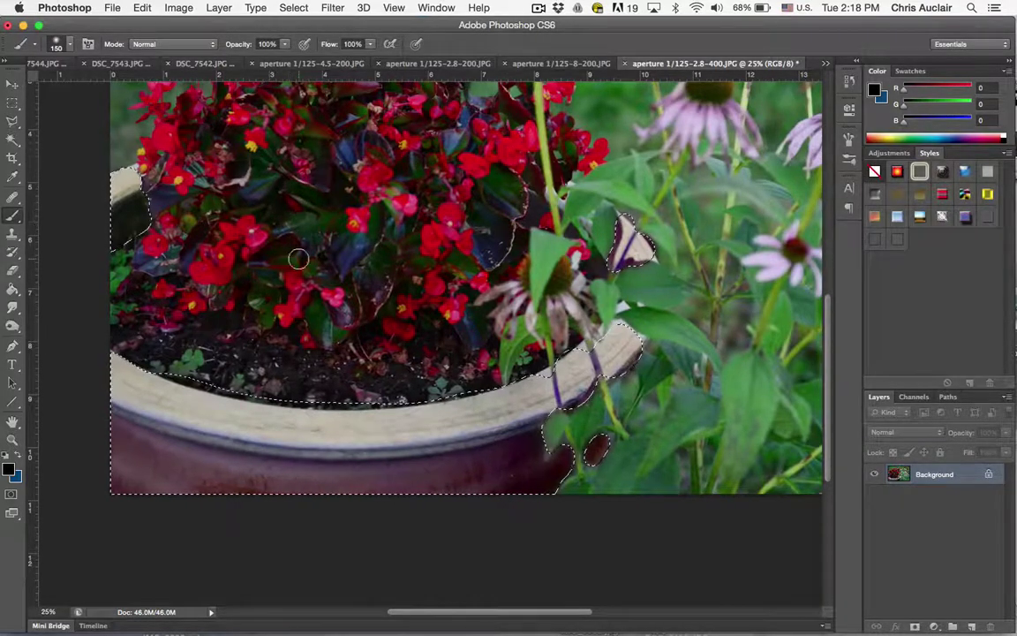
- Deselect the pot and zoom out to the whole photo
left_click(294, 7)
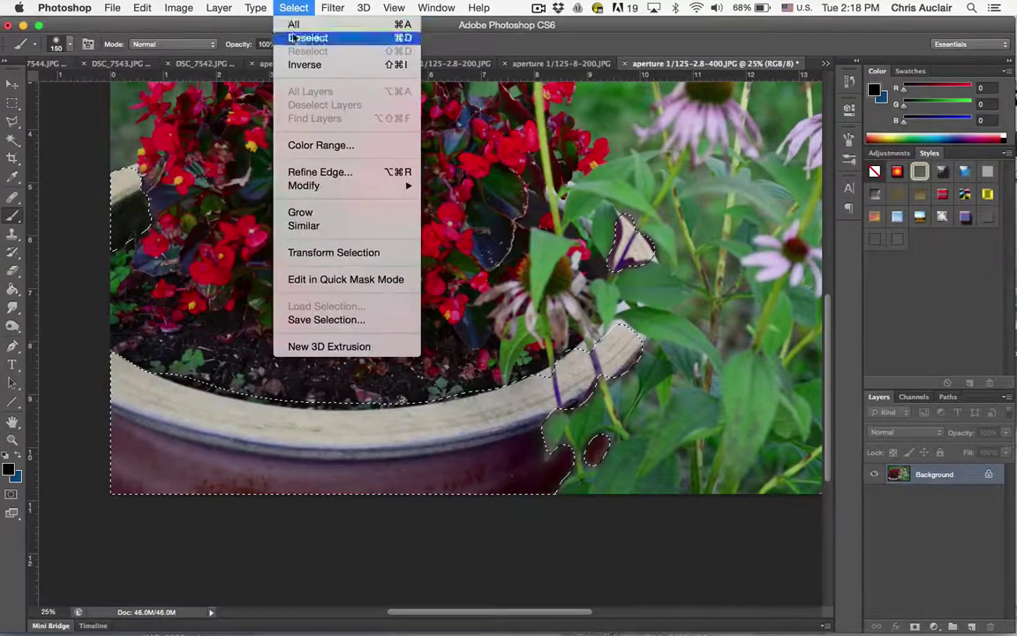
left_click(294, 39)
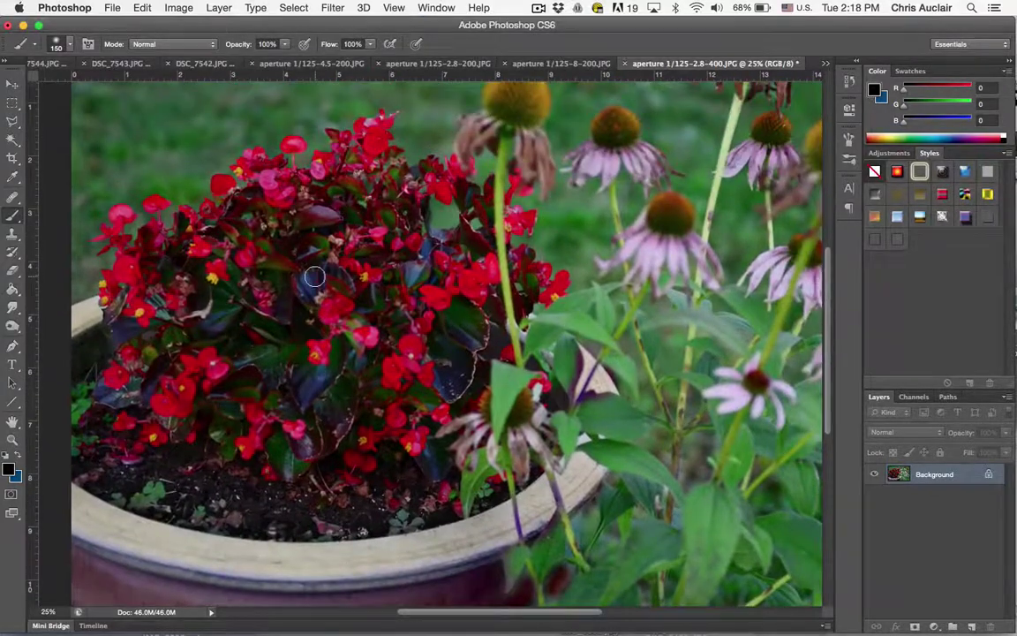
key("super+minus")
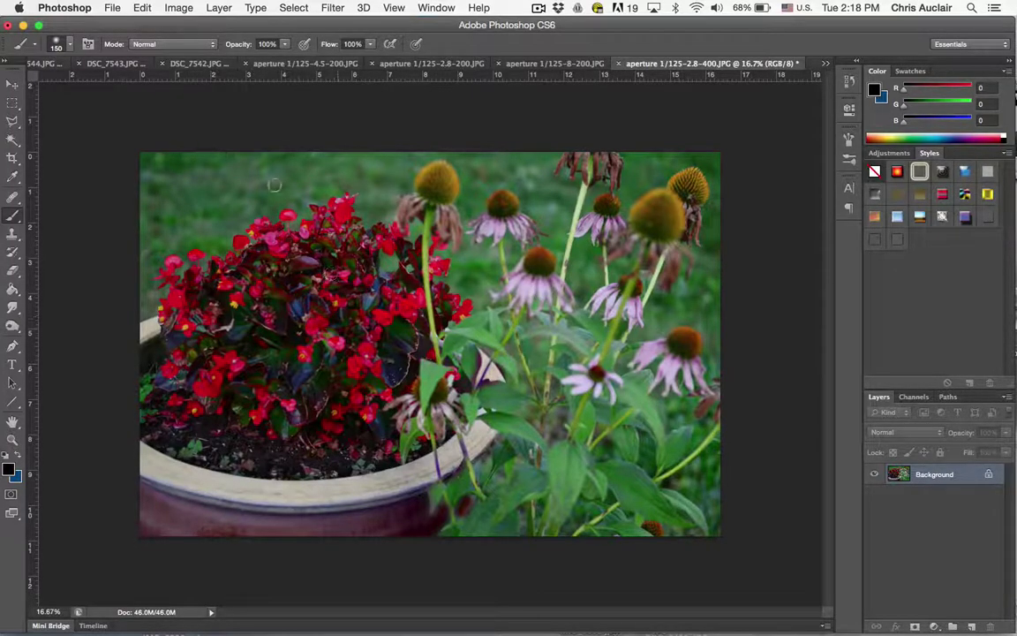
- Apply Hue/Saturation on the Master range with saturation +20
left_click(181, 8)
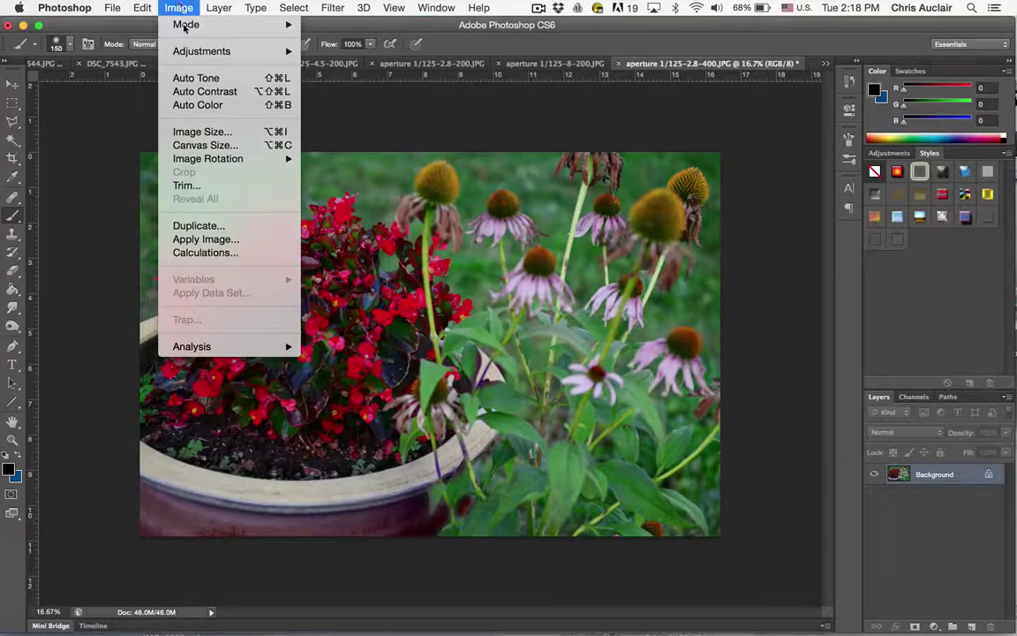
mouse_move(193, 26)
mouse_move(233, 53)
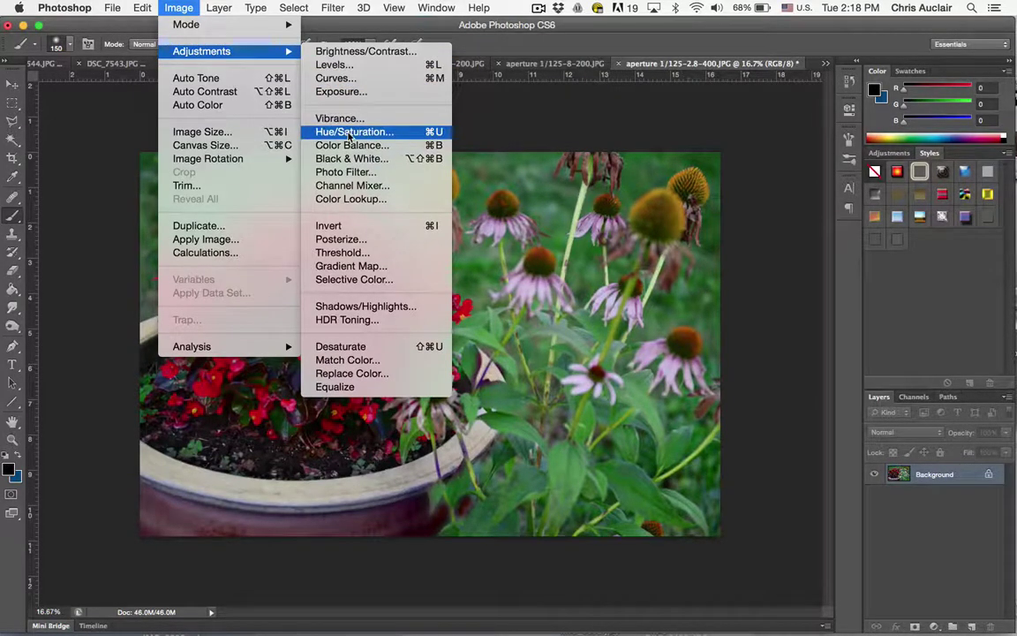
left_click(350, 132)
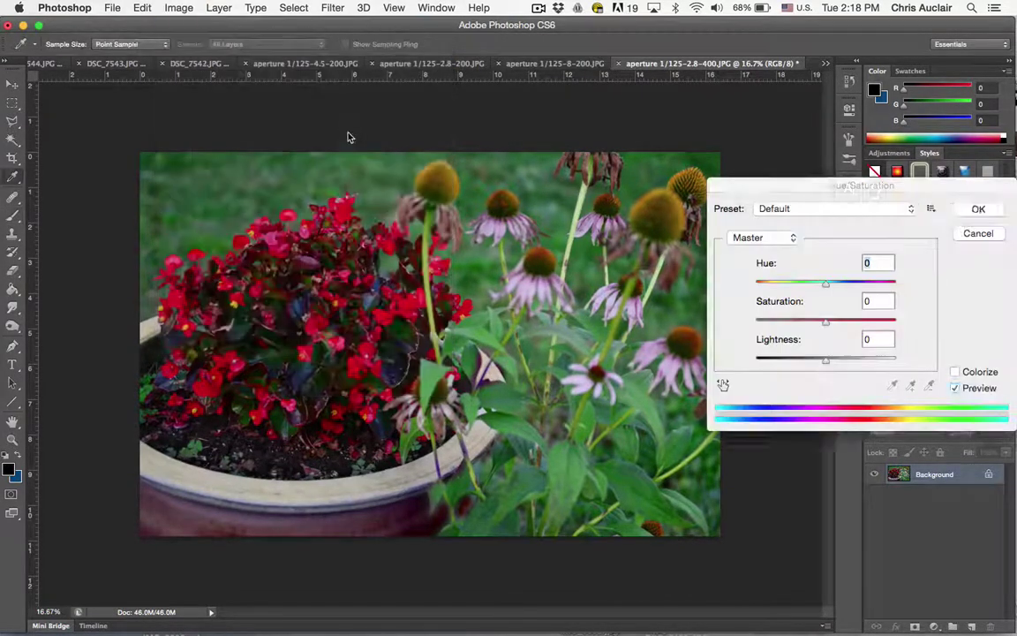
left_click(780, 242)
left_click(778, 252)
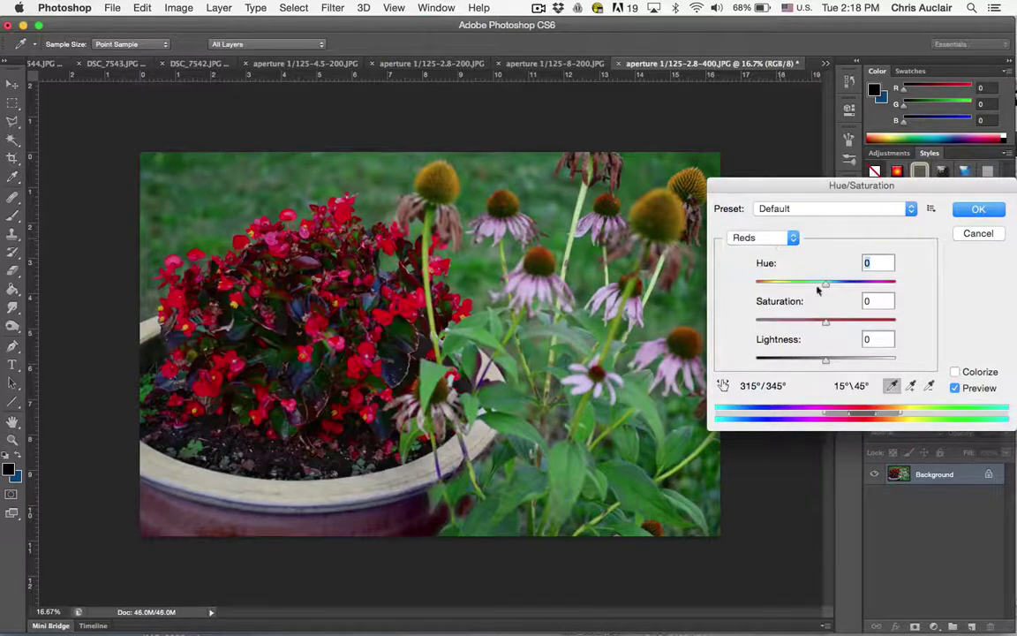
left_click(759, 238)
left_click(755, 223)
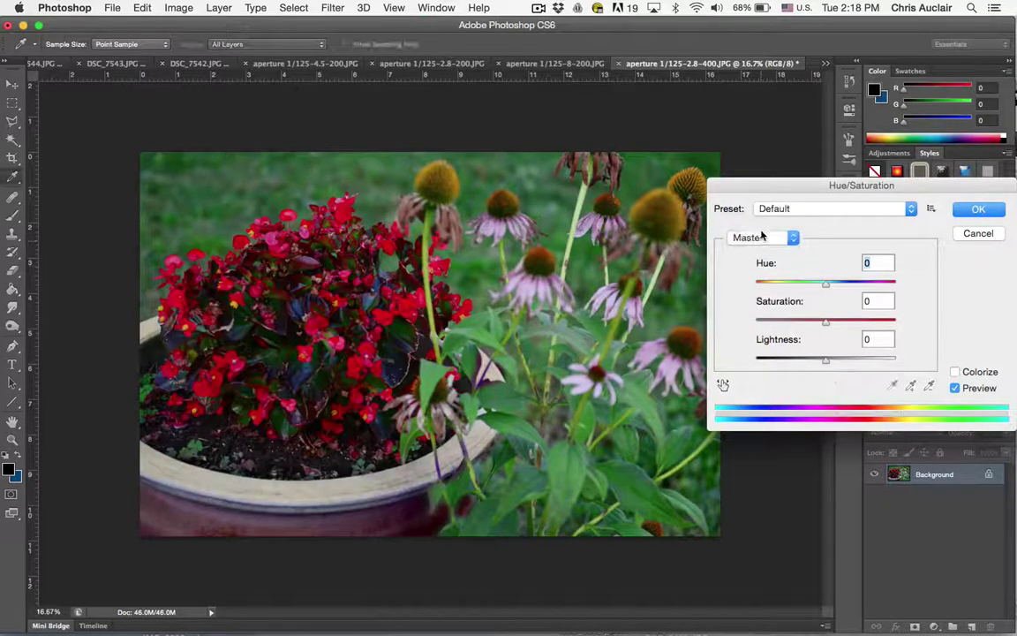
mouse_move(828, 326)
left_mouse_down()
mouse_move(862, 325)
mouse_move(840, 326)
left_mouse_up()
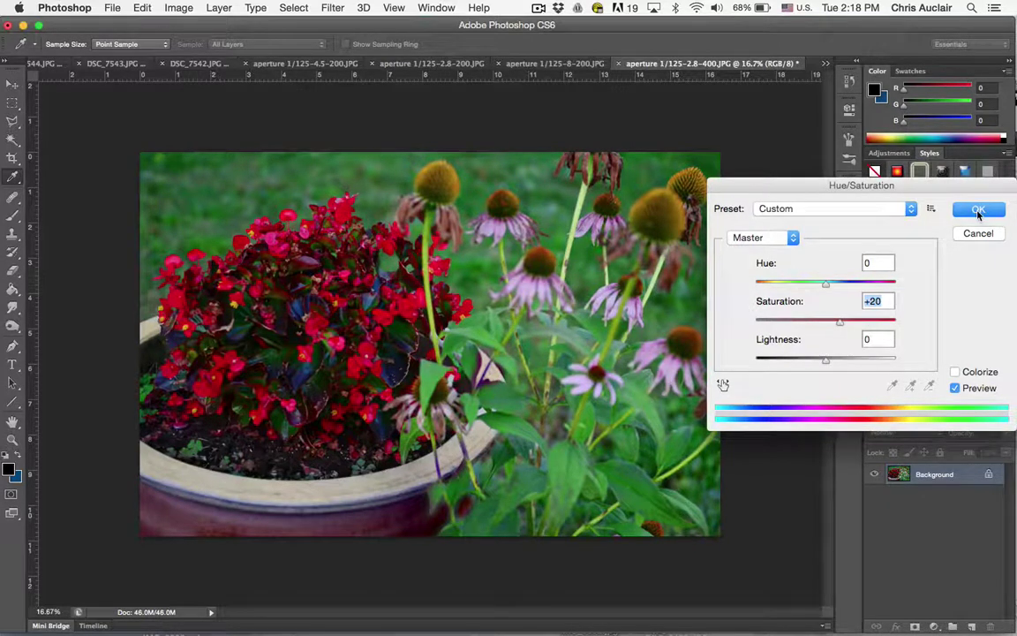
left_click(978, 211)
- Reopen Hue/Saturation with Cmd+U and raise the Greens saturation to +38
key("b")
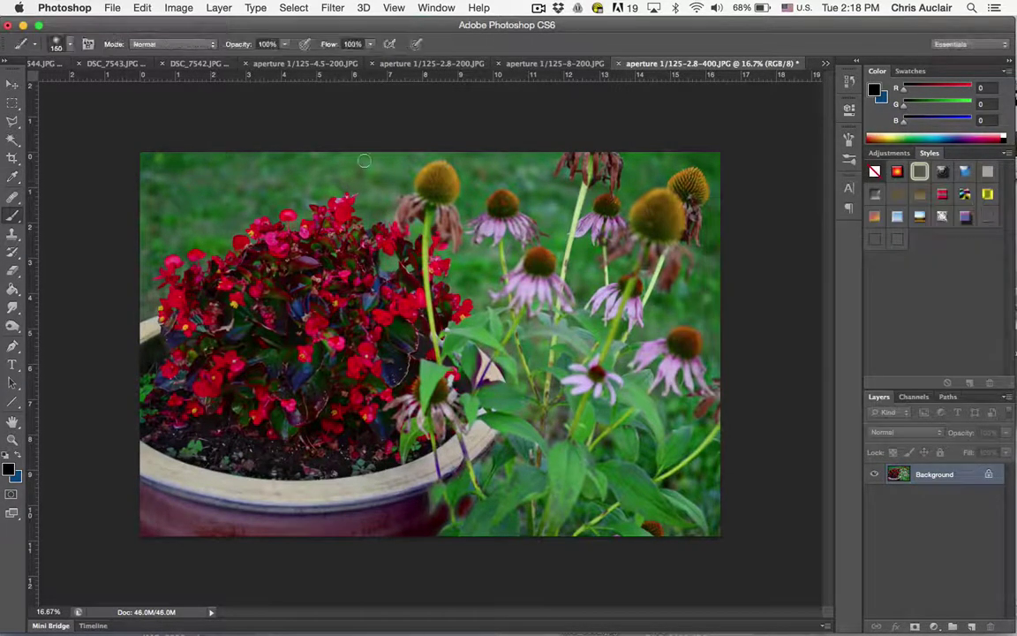
left_click(179, 9)
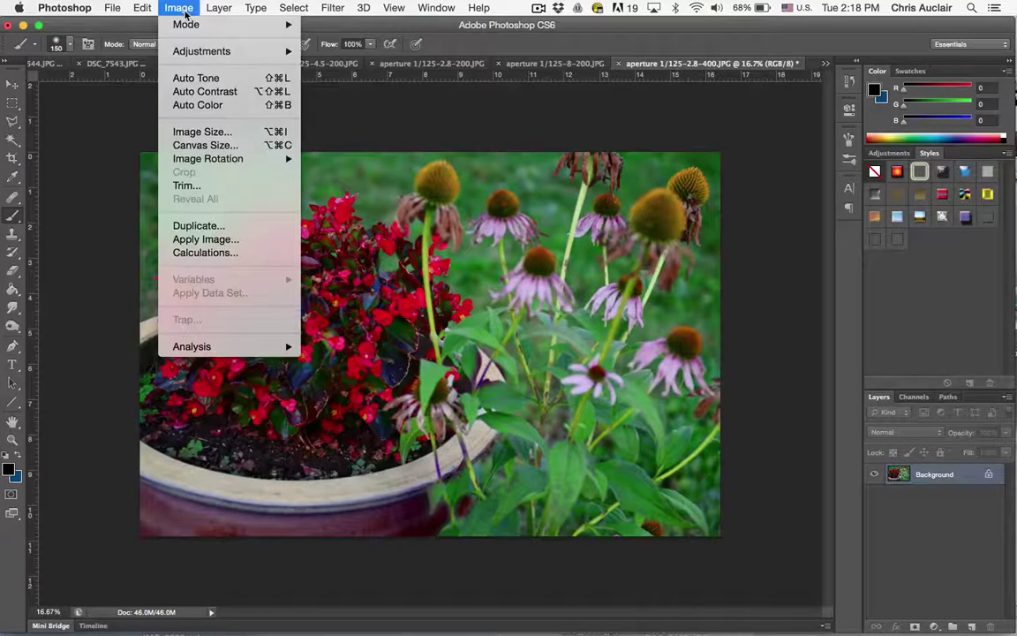
left_click(185, 10)
key("super+u")
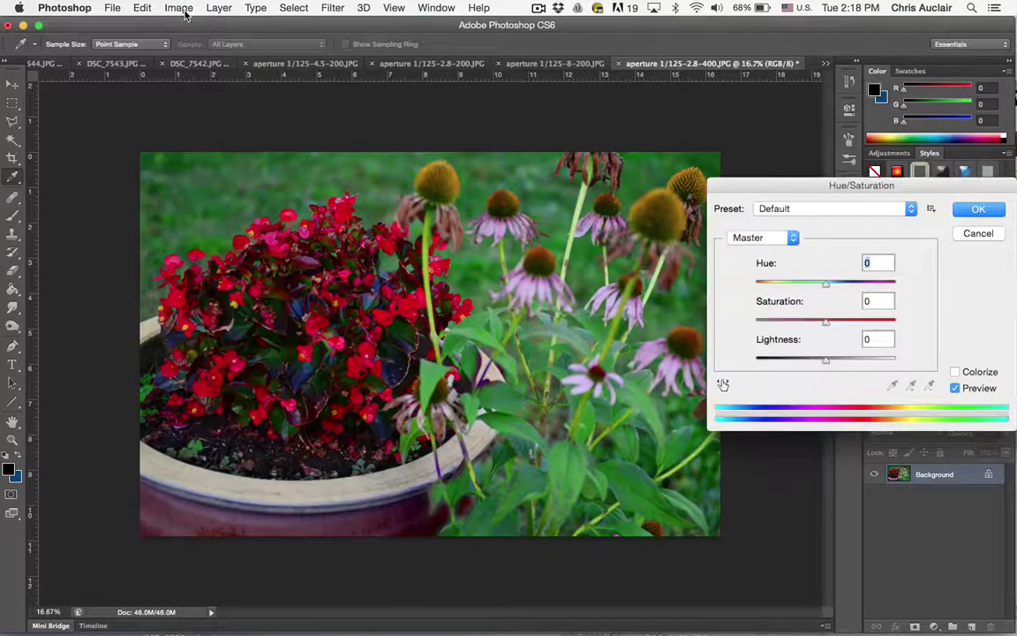
left_click(753, 236)
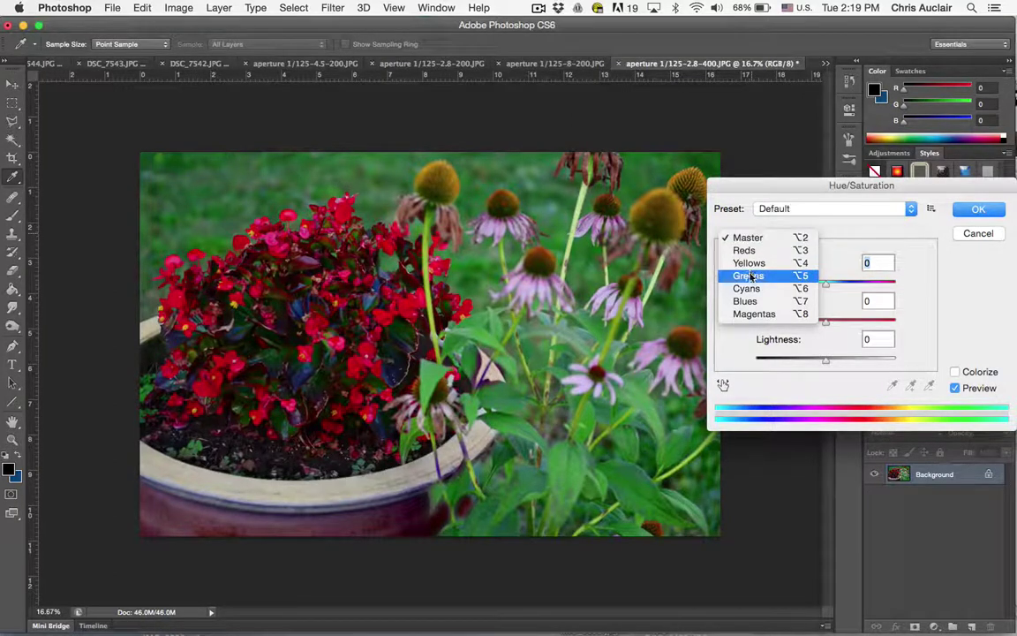
left_click(748, 276)
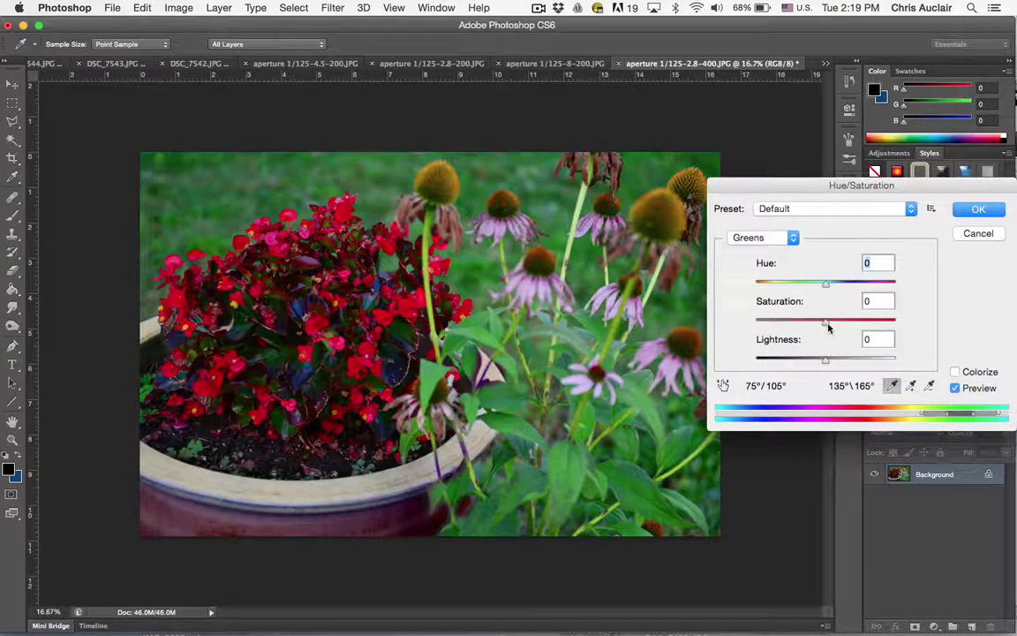
left_click_drag(828, 326, 852, 327)
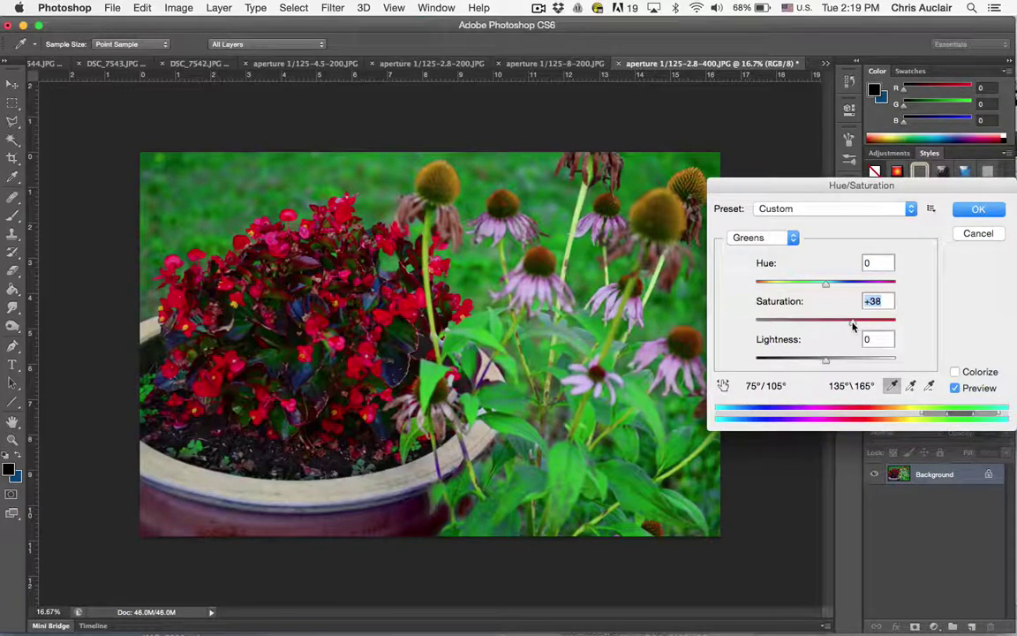
- Raise Magentas saturation to +55 and Reds to +19, then apply the adjustment
left_click(749, 239)
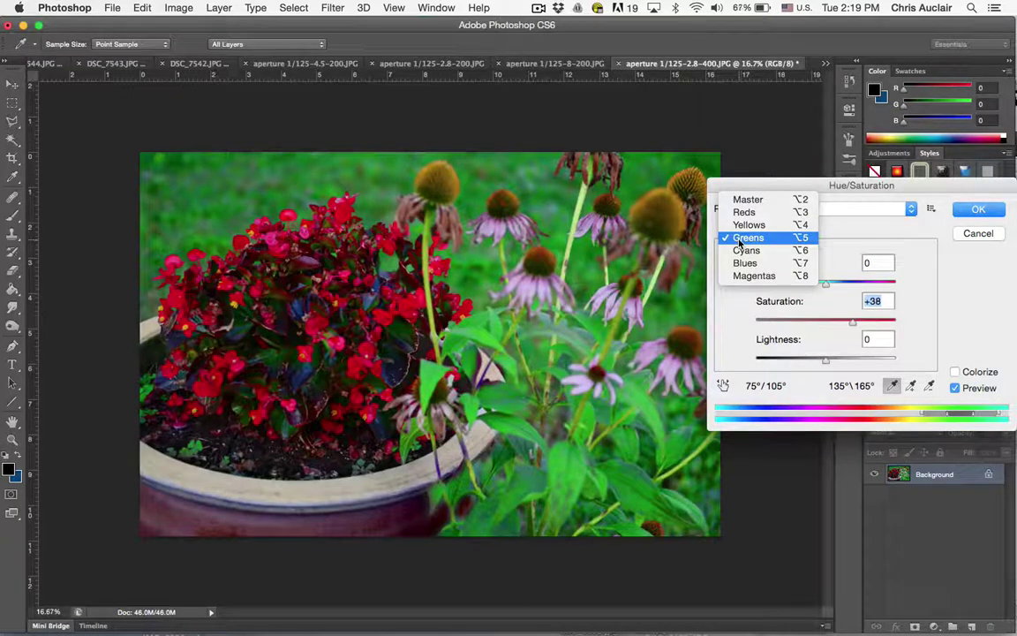
left_click(745, 277)
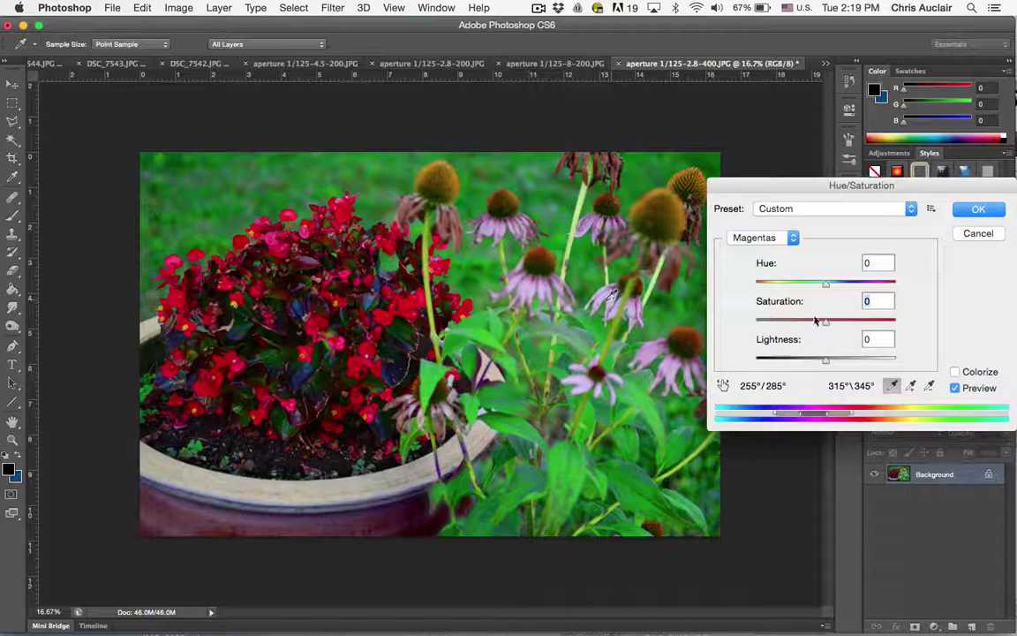
left_click_drag(826, 322, 866, 330)
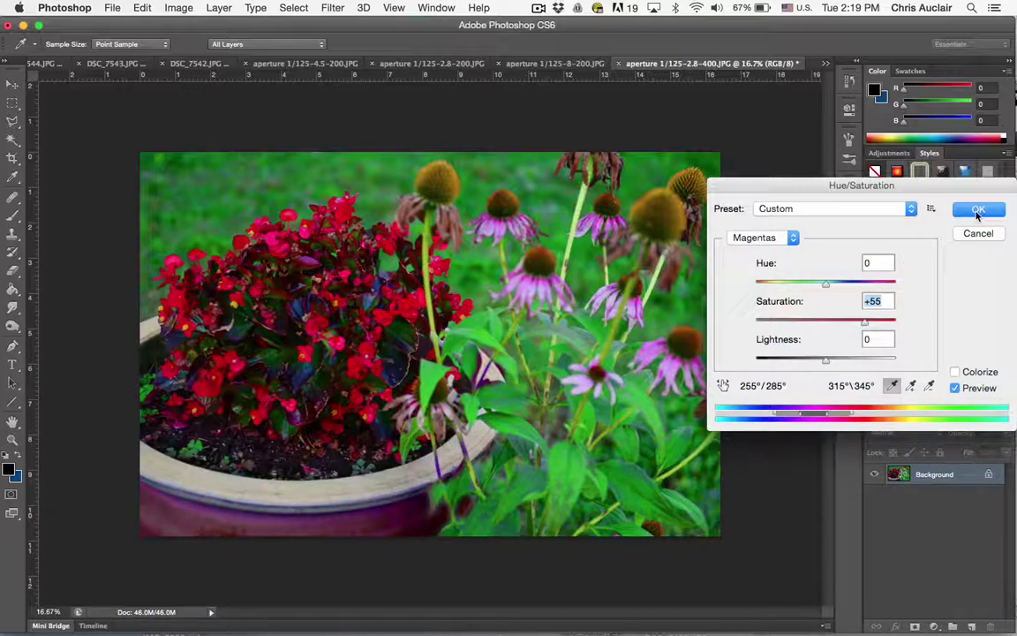
left_click(760, 237)
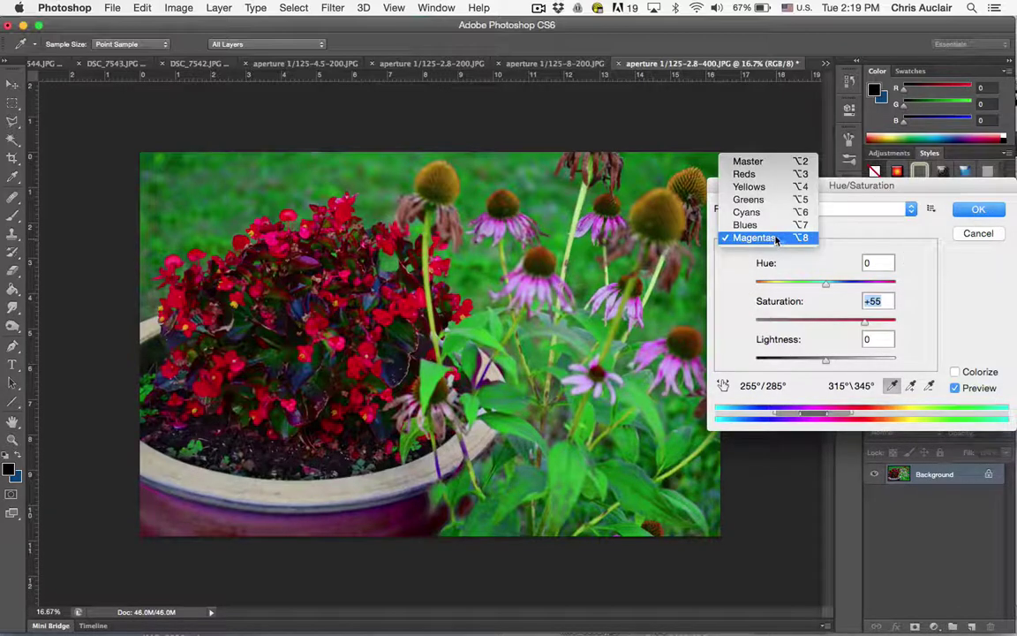
left_click(745, 174)
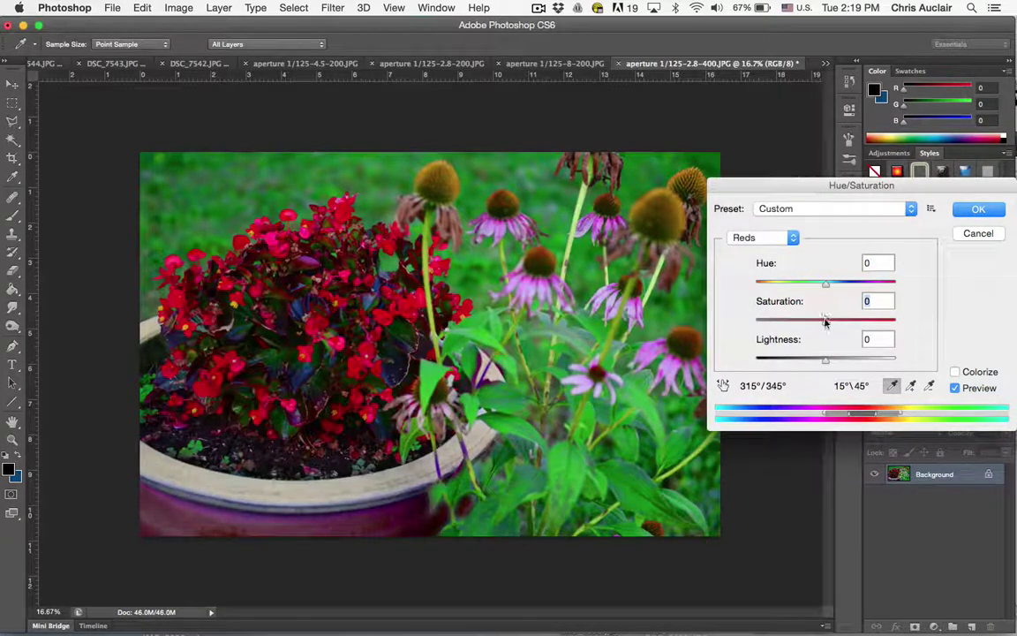
mouse_move(826, 324)
left_mouse_down()
mouse_move(867, 333)
mouse_move(840, 325)
left_mouse_up()
key("Return")
key("b")
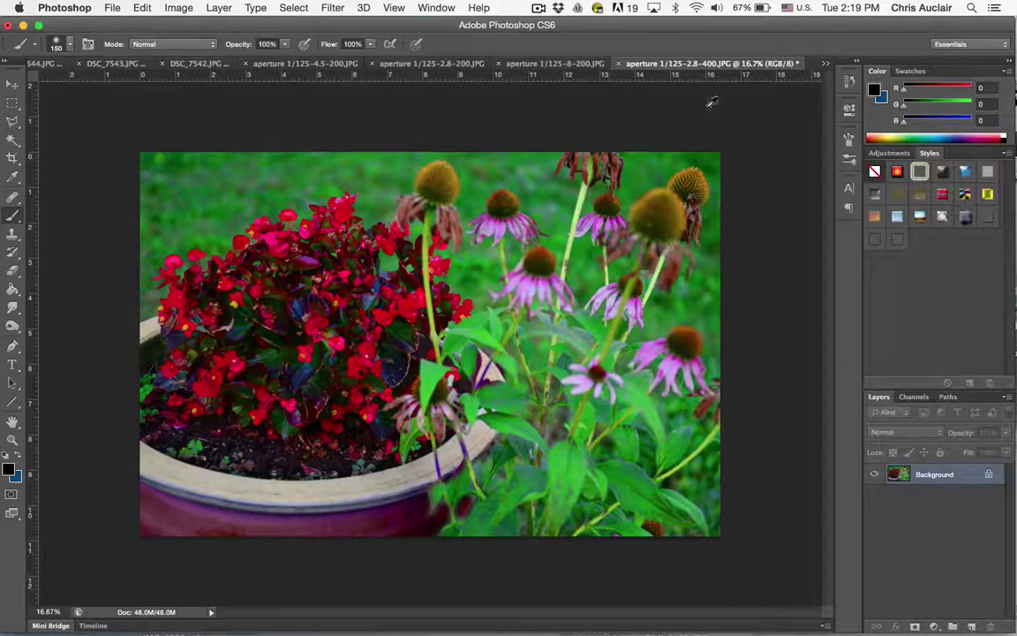